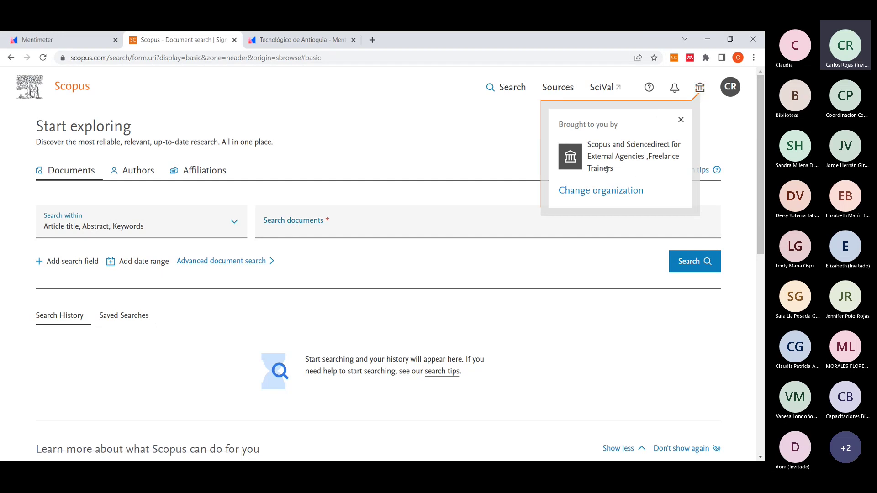
Dismiss the organization notice, switch to the maximized Word document Plantillas estrategia de búsqueda and remove the blank line between numbered items 1 and 2.
{"action": "left_click", "coordinate": [713, 152]}
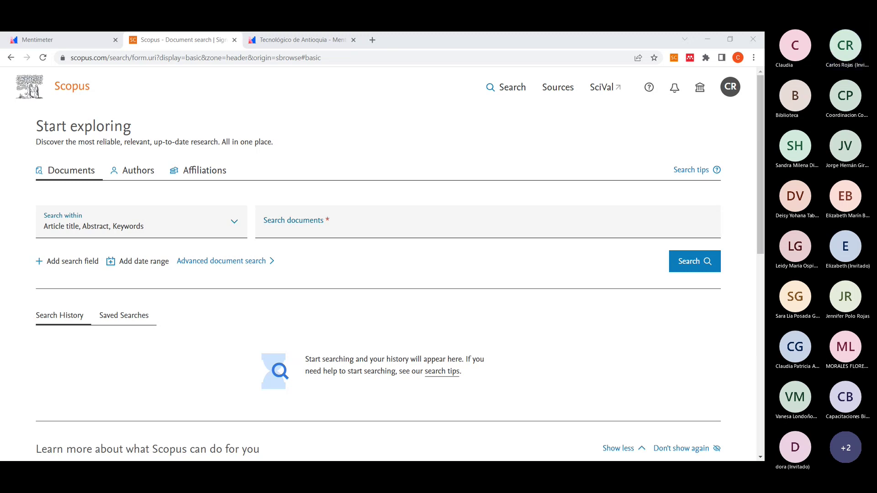
{"action": "left_click_drag", "start_coordinate": [0, 45], "coordinate": [470, 128]}
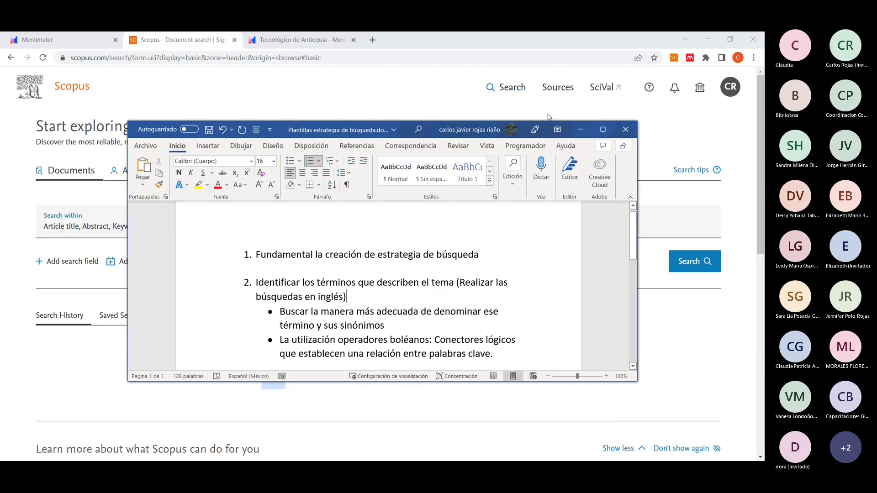
{"action": "left_click", "coordinate": [597, 130]}
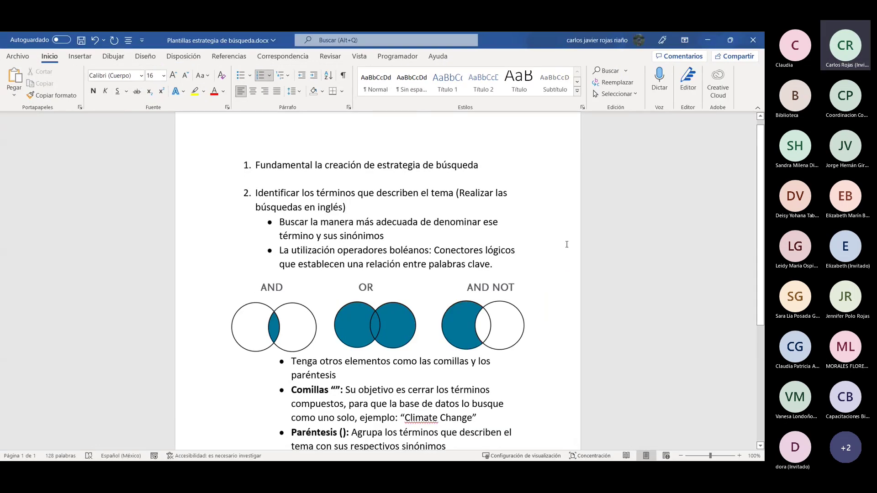
{"action": "left_click", "coordinate": [237, 177]}
{"action": "key", "text": "Return"}
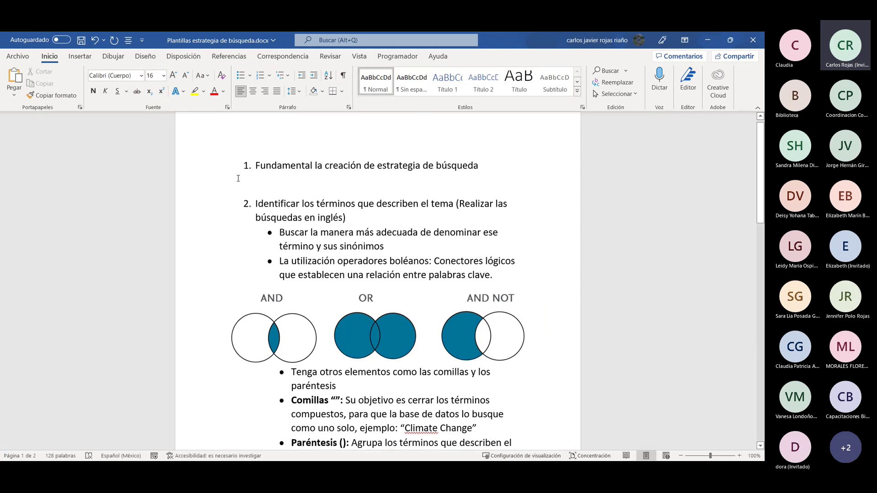
{"action": "key", "text": "BackSpace"}
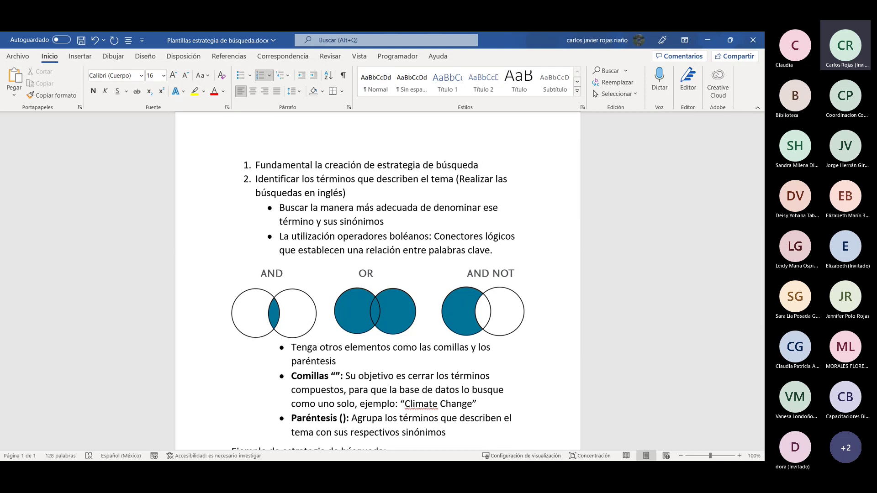
Switch to Scopus and search documents for "educacion" within article title, abstract and keywords.
{"action": "key", "text": "alt+Tab"}
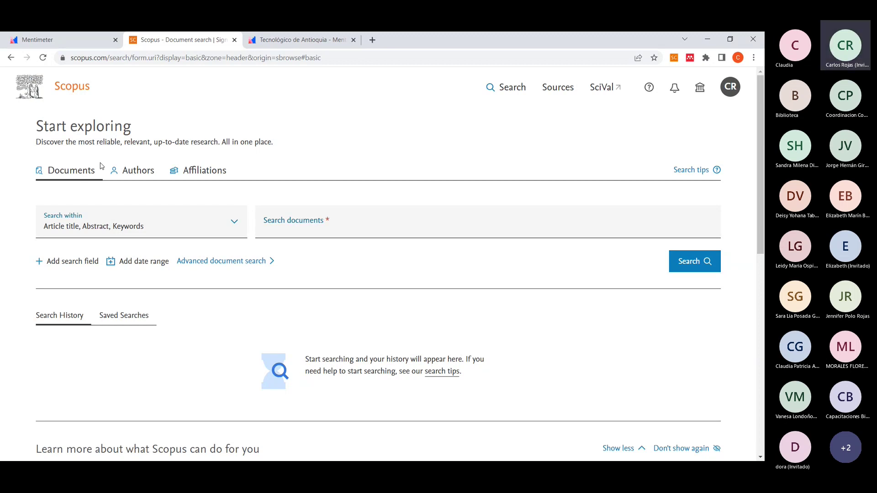
{"action": "key", "text": "alt+Tab"}
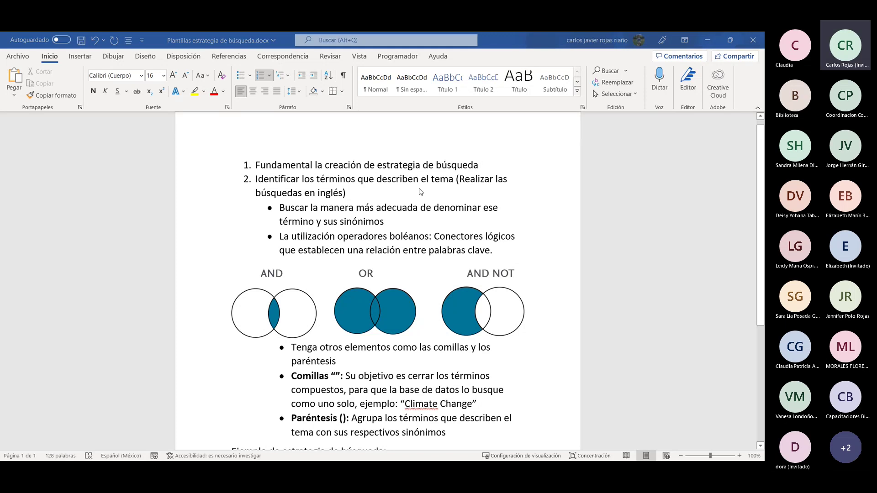
{"action": "key", "text": "alt+Tab"}
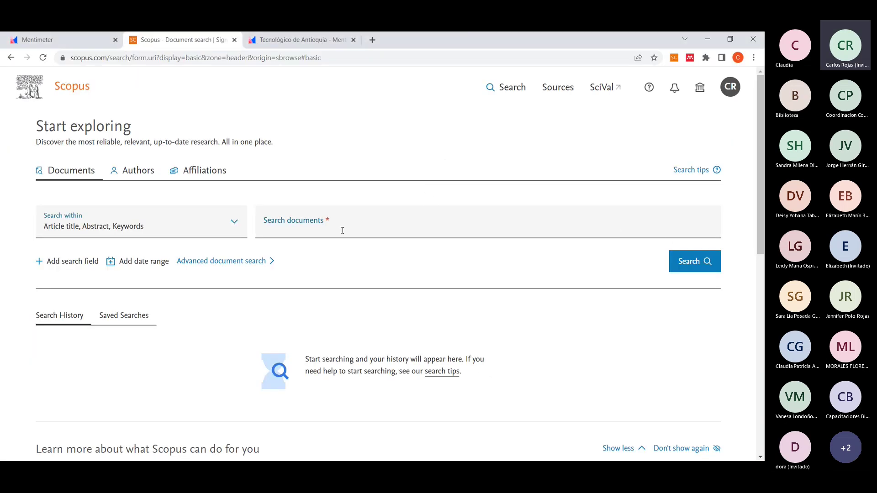
{"action": "left_click", "coordinate": [343, 231]}
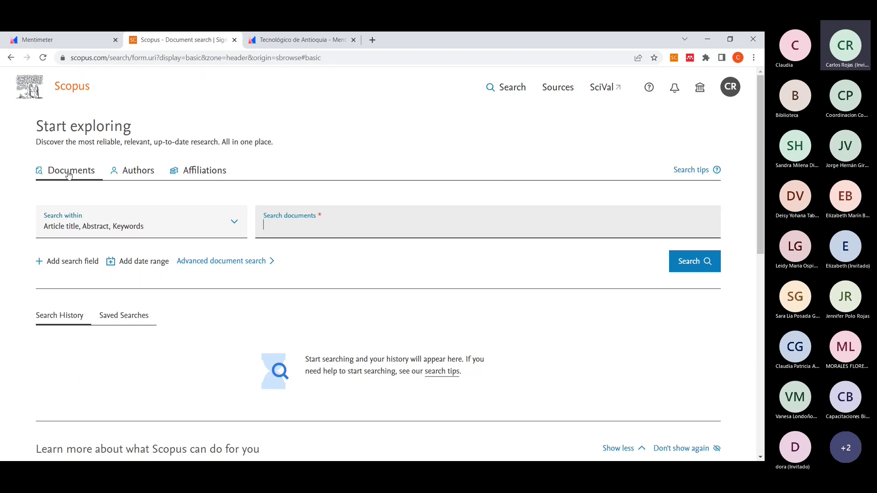
{"action": "type", "text": "educacion"}
{"action": "key", "text": "Return"}
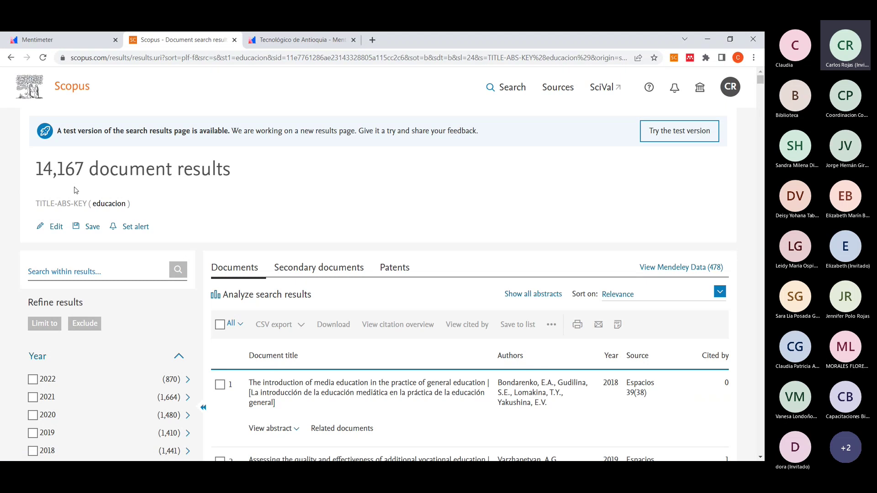
Return to the Scopus start page and run the document search with the English term "education".
{"action": "left_click", "coordinate": [59, 92]}
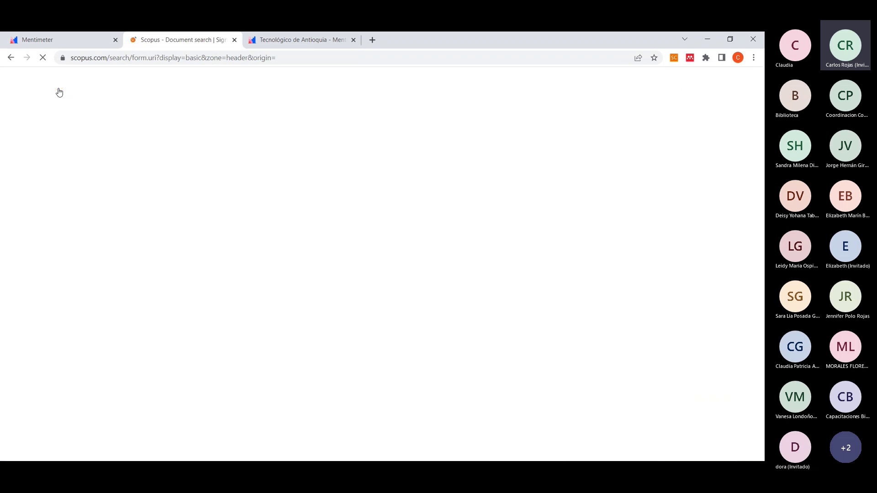
{"action": "left_click", "coordinate": [284, 224]}
{"action": "key", "text": "BackSpace"}
{"action": "type", "text": "tion"}
{"action": "key", "text": "Return"}
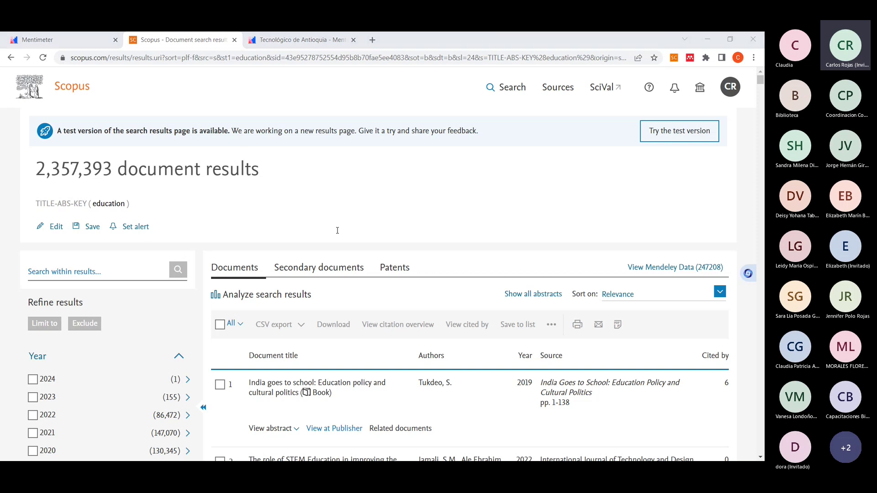
Switch to the Word document and append "(ScienceDirect Topics)" to the bullet about naming the term and its synonyms.
{"action": "key", "text": "alt+Tab"}
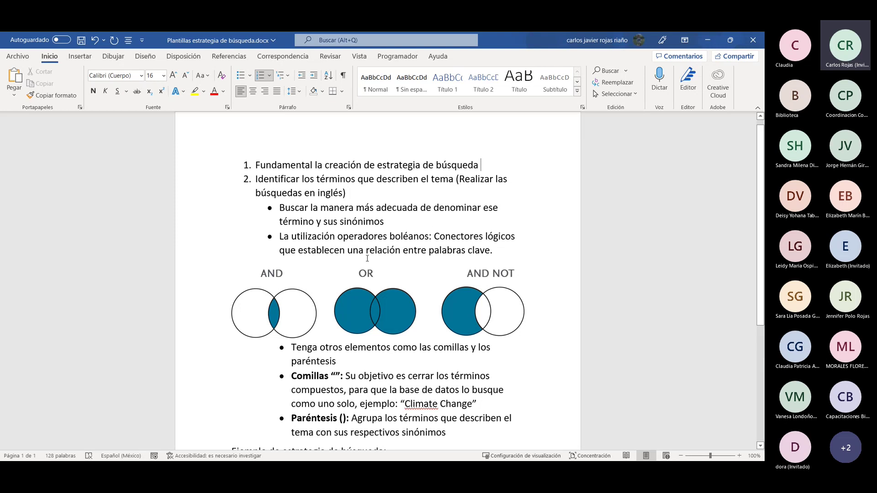
{"action": "left_click", "coordinate": [281, 209]}
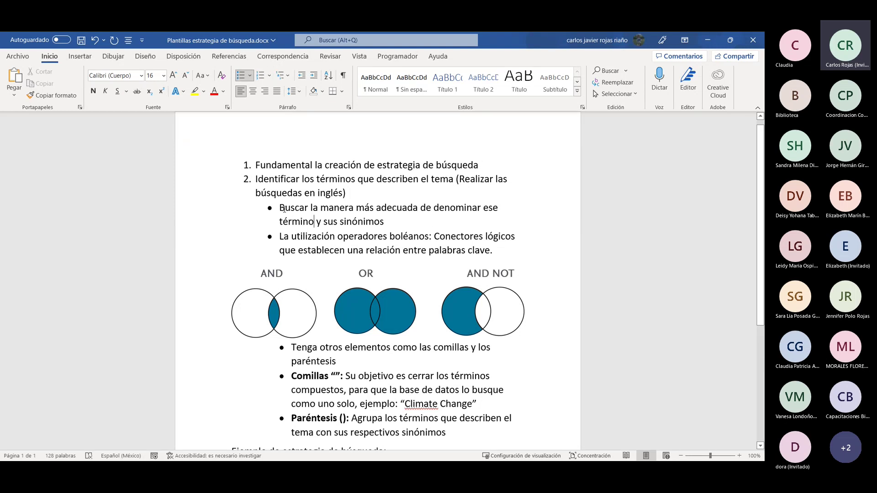
{"action": "left_click_drag", "start_coordinate": [283, 208], "coordinate": [348, 227]}
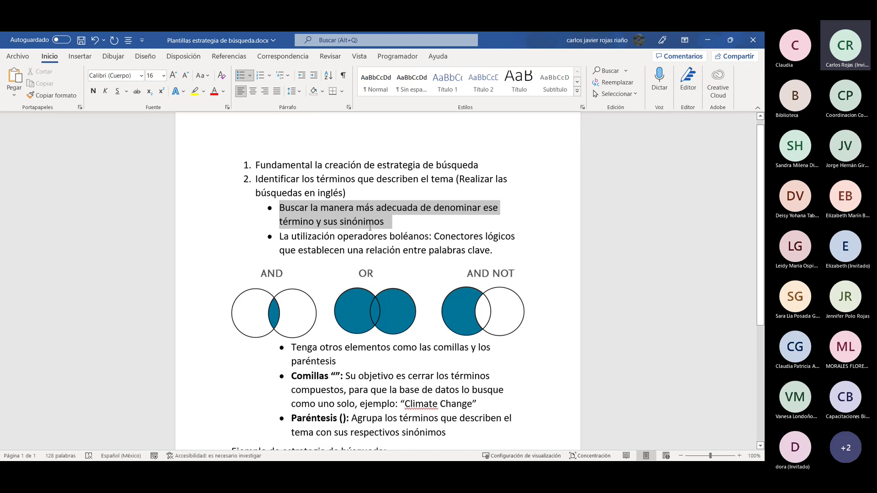
{"action": "left_click_drag", "start_coordinate": [370, 227], "coordinate": [371, 228]}
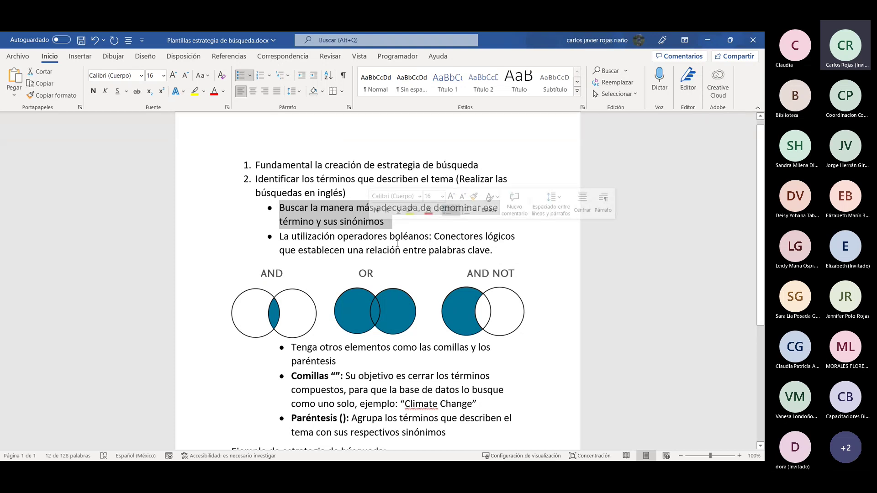
{"action": "left_click", "coordinate": [429, 228]}
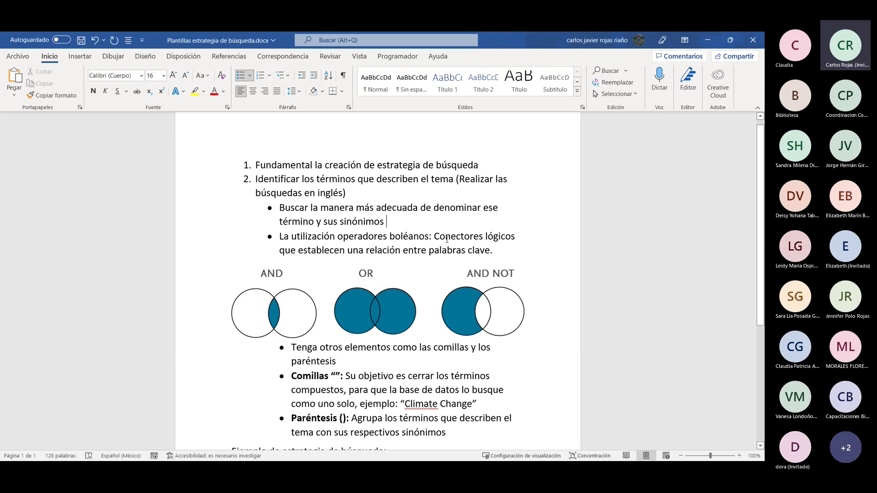
{"action": "type", "text": "(T"}
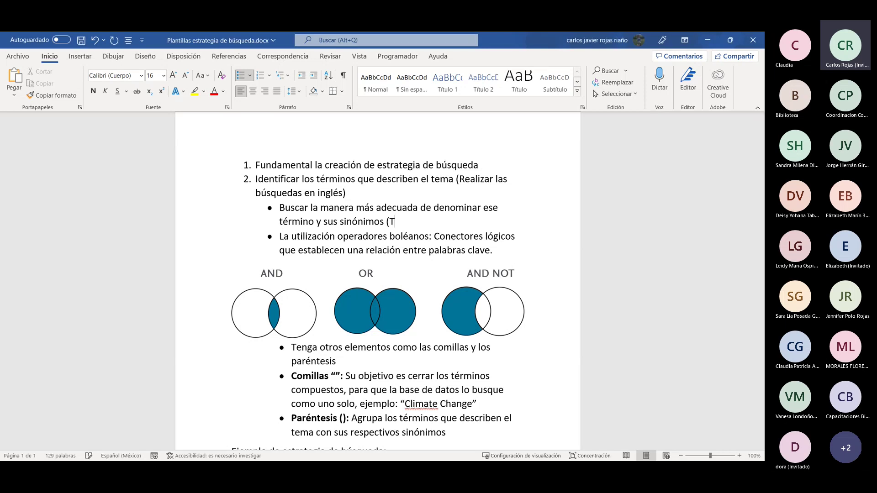
{"action": "type", "text": "esauros"}
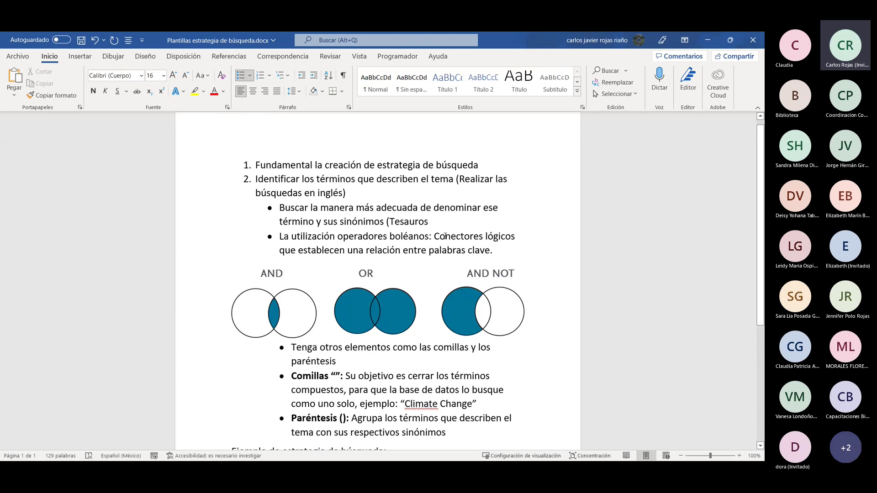
{"action": "type", "text": "Scine"}
{"action": "key", "text": "BackSpace"}
{"action": "key", "text": "BackSpace"}
{"action": "key", "text": "BackSpace"}
{"action": "key", "text": "BackSpace"}
{"action": "key", "text": "BackSpace"}
{"action": "key", "text": "BackSpace"}
{"action": "key", "text": "BackSpace"}
{"action": "key", "text": "BackSpace"}
{"action": "key", "text": "BackSpace"}
{"action": "key", "text": "BackSpace"}
{"action": "key", "text": "BackSpace"}
{"action": "key", "text": "BackSpace"}
{"action": "key", "text": "BackSpace"}
{"action": "key", "text": "BackSpace"}
{"action": "type", "text": "ScienceDirect Topi"}
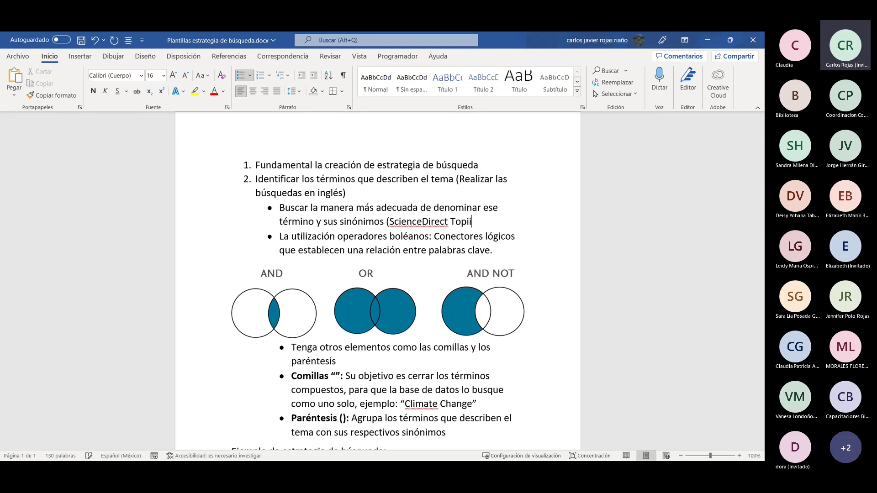
{"action": "type", "text": "cs)"}
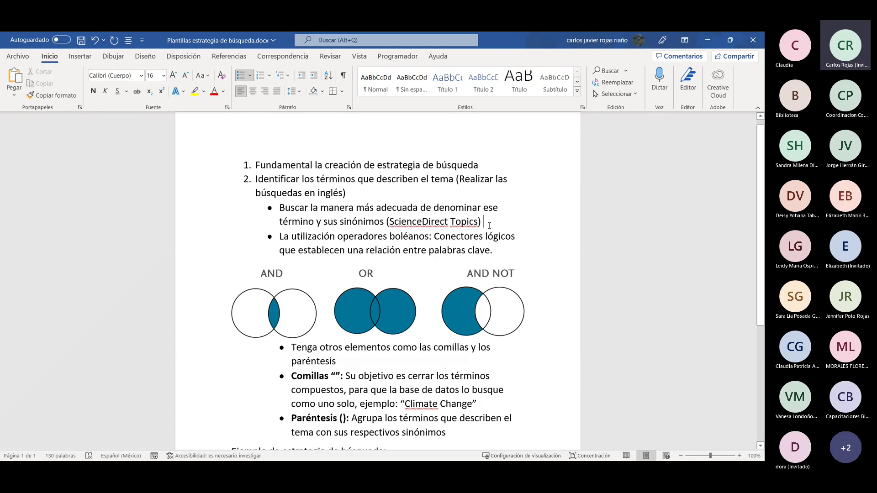
{"action": "left_click_drag", "start_coordinate": [475, 223], "coordinate": [389, 224]}
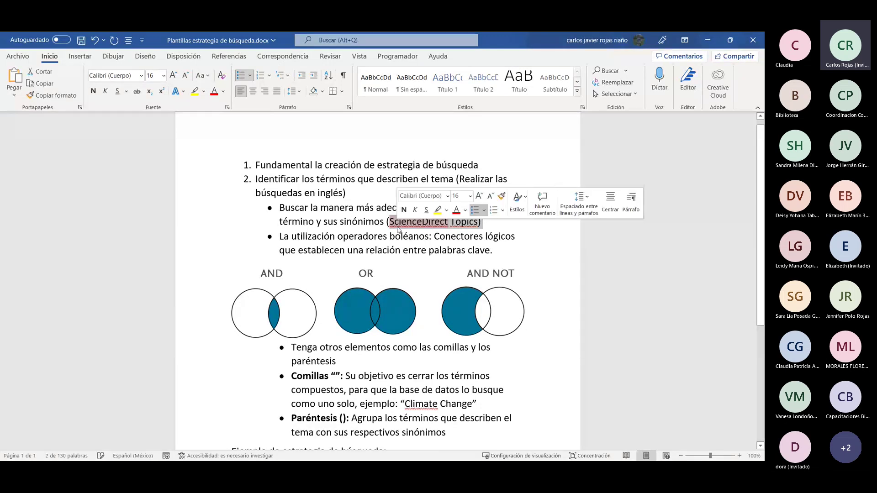
{"action": "left_click", "coordinate": [489, 227]}
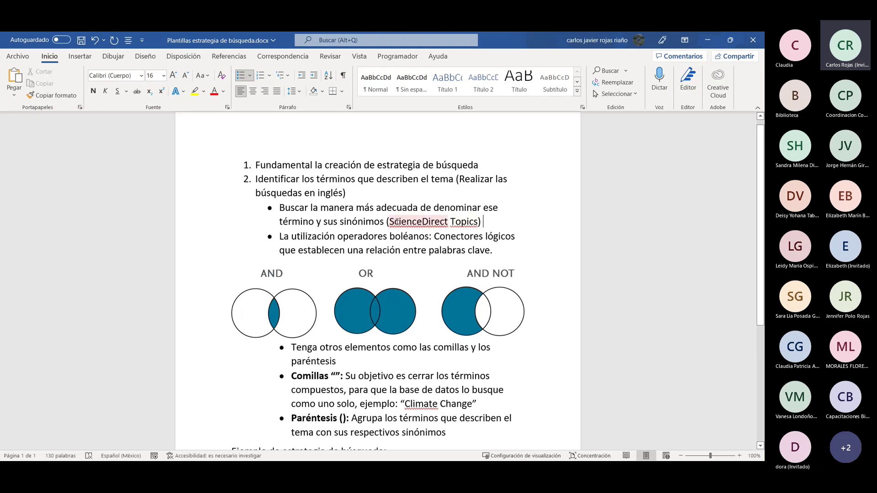
{"action": "left_click_drag", "start_coordinate": [385, 222], "coordinate": [490, 223]}
{"action": "left_click", "coordinate": [491, 223]}
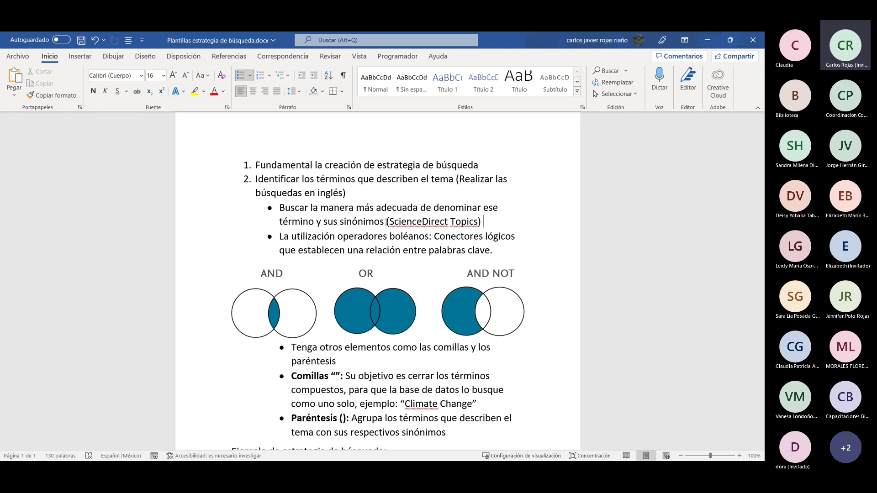
Make the phrase "La utilización operadores boléanos" bold in the bullet about logical connectors.
{"action": "left_click_drag", "start_coordinate": [515, 258], "coordinate": [280, 237]}
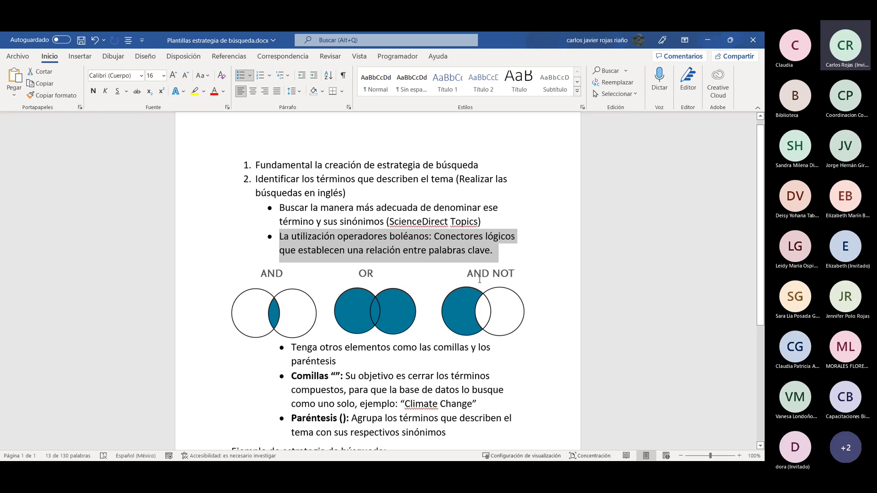
{"action": "left_click", "coordinate": [526, 266]}
{"action": "left_click", "coordinate": [520, 236]}
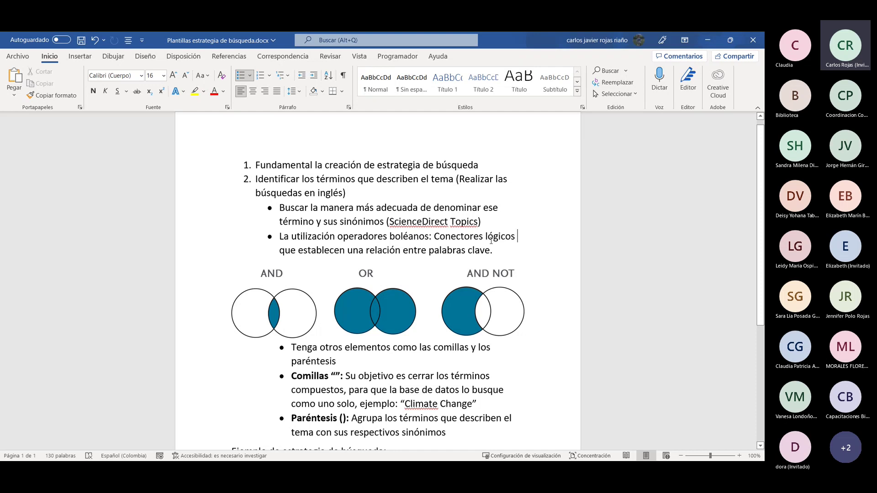
{"action": "left_click_drag", "start_coordinate": [429, 236], "coordinate": [279, 236]}
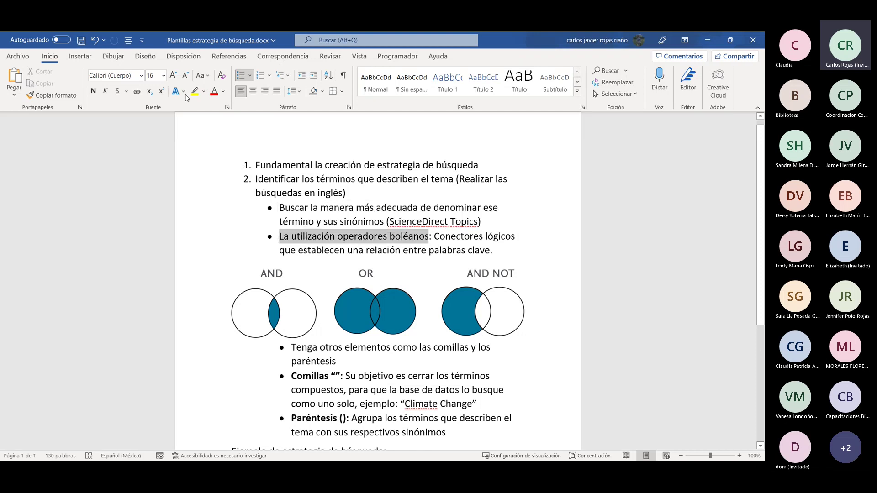
{"action": "left_click", "coordinate": [93, 91]}
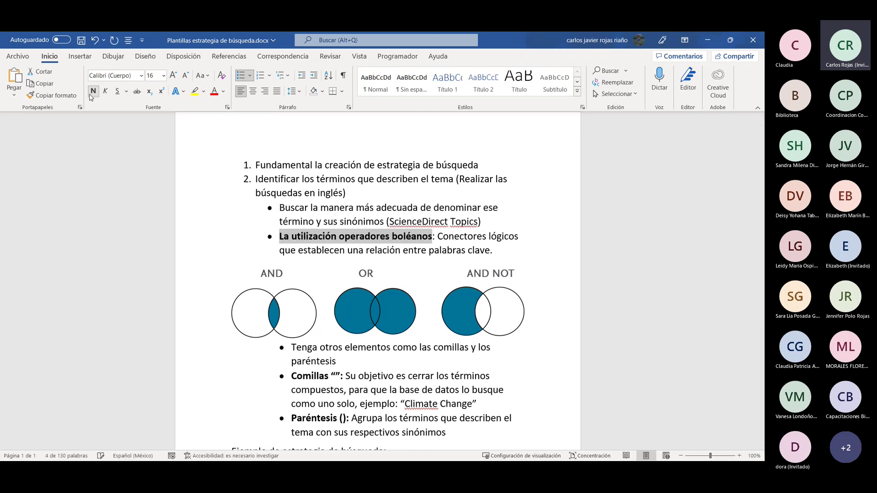
{"action": "left_click", "coordinate": [519, 249]}
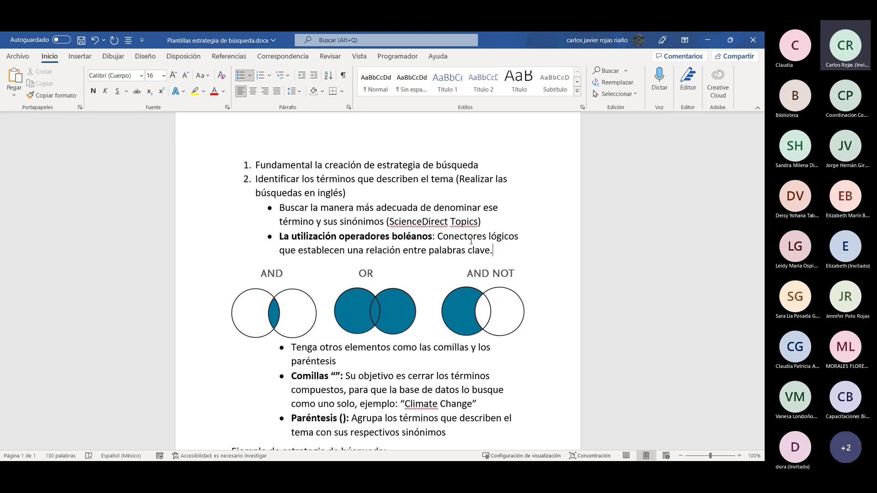
Examine the synonyms bullet alongside the example search strategy combining Innovation Strategy and Social Responsibility terms.
{"action": "scroll", "coordinate": [471, 241], "scroll_direction": "down", "scroll_amount": 3}
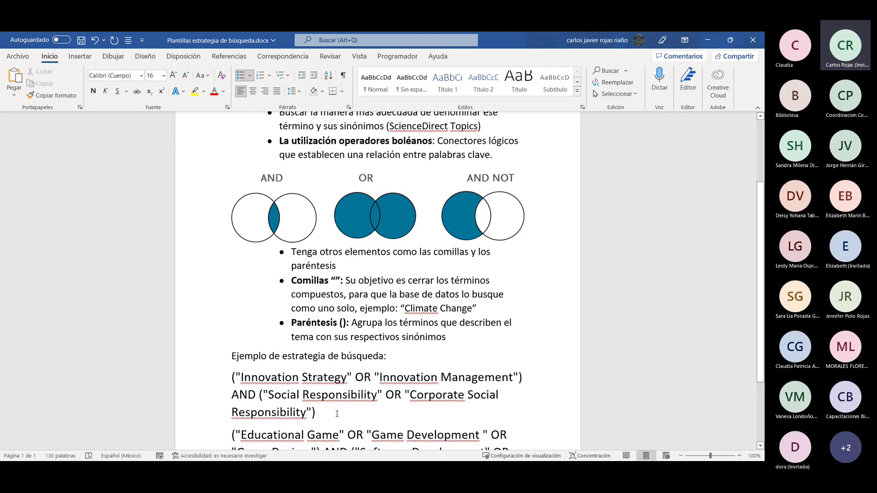
{"action": "triple_click", "coordinate": [319, 414]}
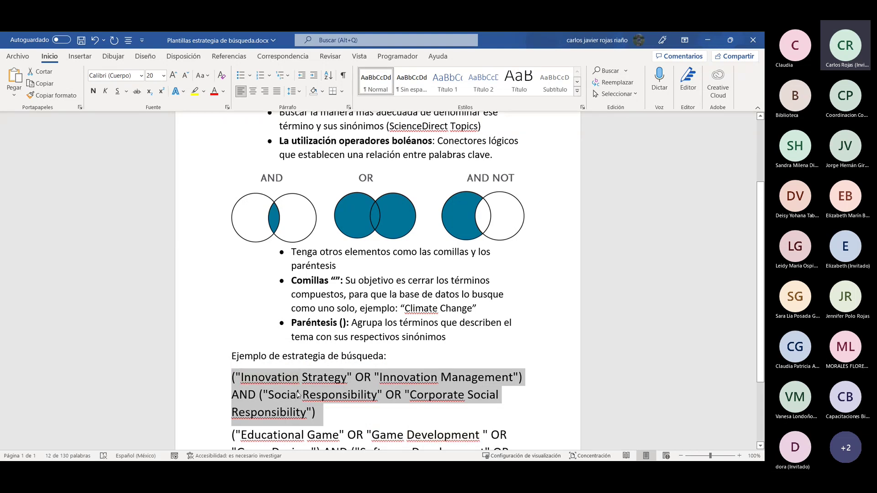
{"action": "scroll", "coordinate": [298, 395], "scroll_direction": "up", "scroll_amount": 4}
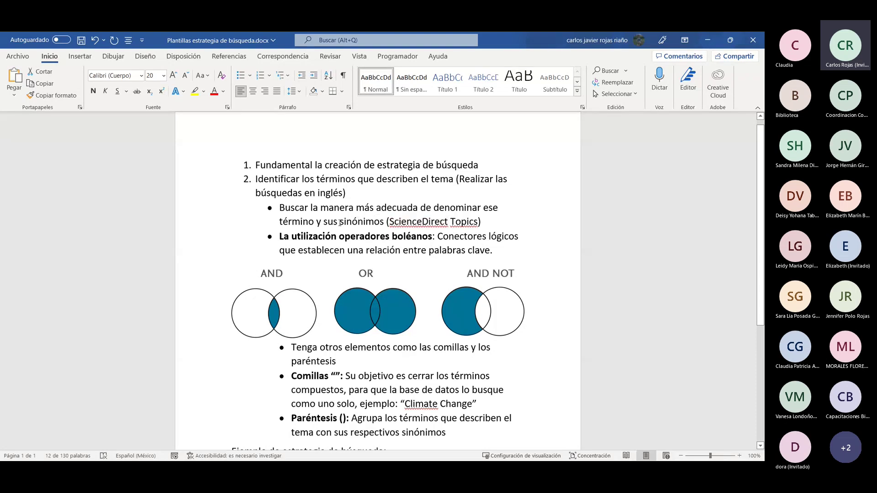
{"action": "left_click_drag", "start_coordinate": [340, 223], "coordinate": [386, 222]}
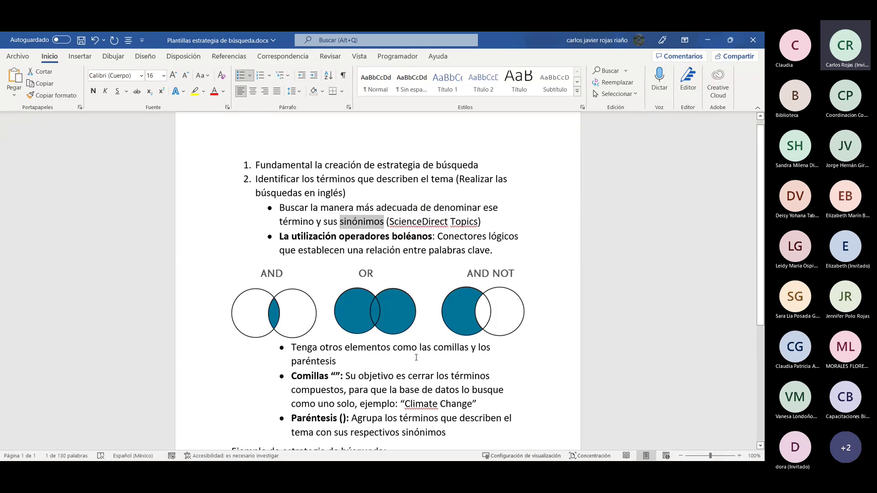
{"action": "scroll", "coordinate": [416, 358], "scroll_direction": "down", "scroll_amount": 4}
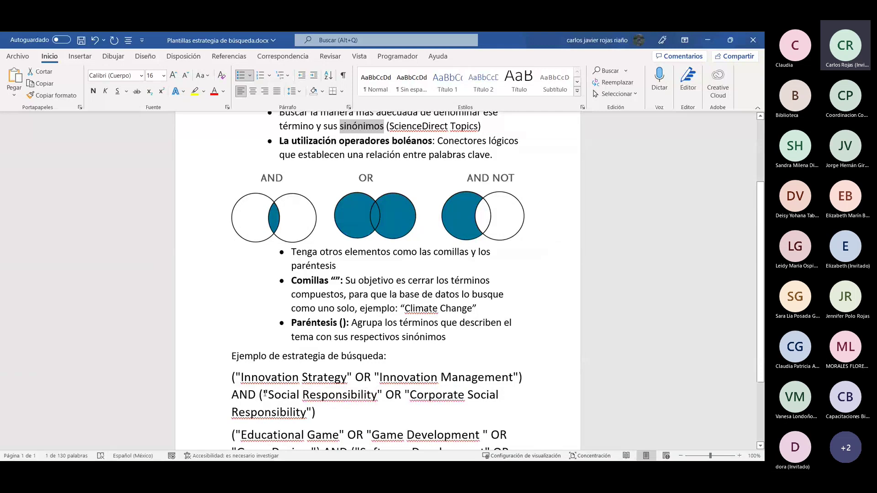
{"action": "left_click_drag", "start_coordinate": [258, 393], "coordinate": [306, 413]}
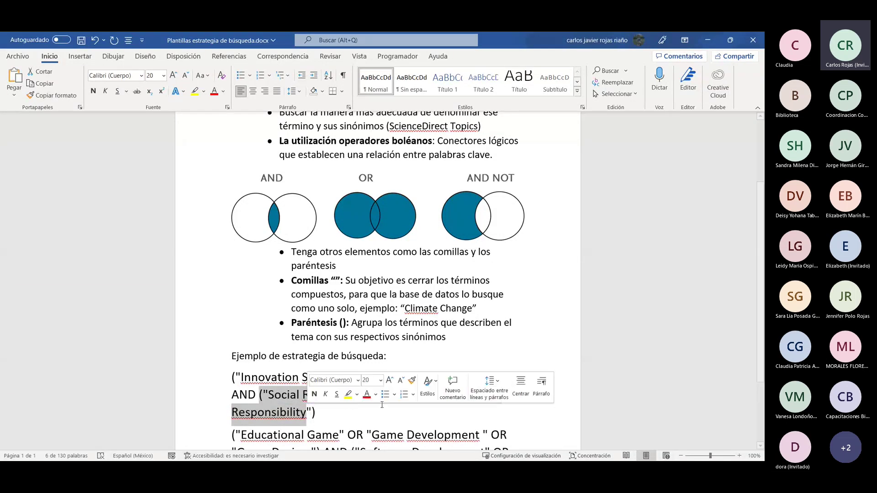
Examine the AND, OR and AND NOT diagrams of the boolean operators bullet alongside the example search strategies.
{"action": "left_click", "coordinate": [424, 416]}
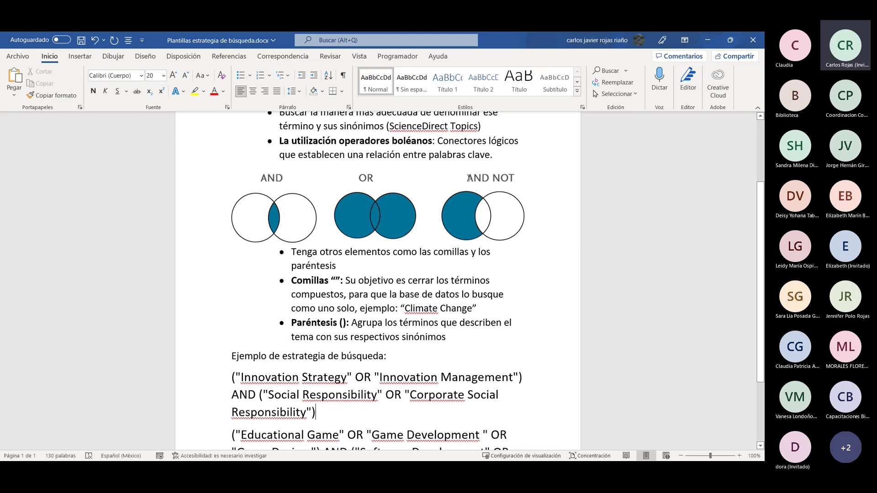
{"action": "left_click_drag", "start_coordinate": [492, 179], "coordinate": [469, 178]}
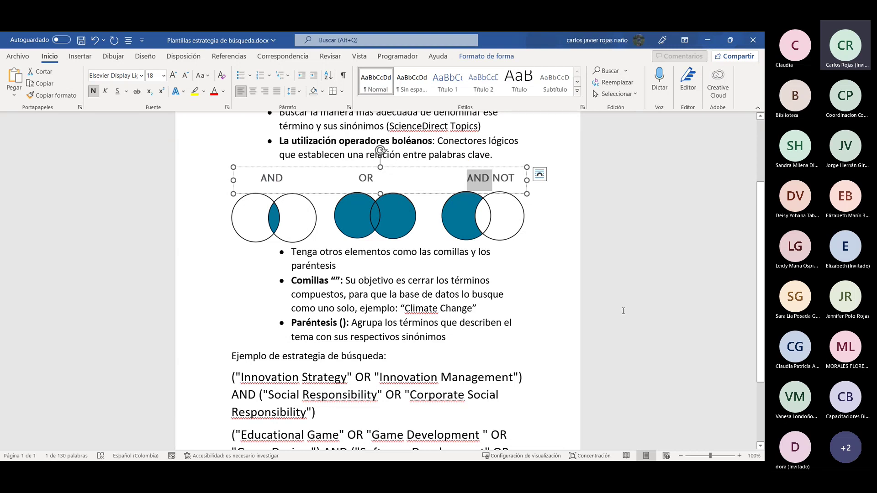
{"action": "left_click", "coordinate": [510, 250]}
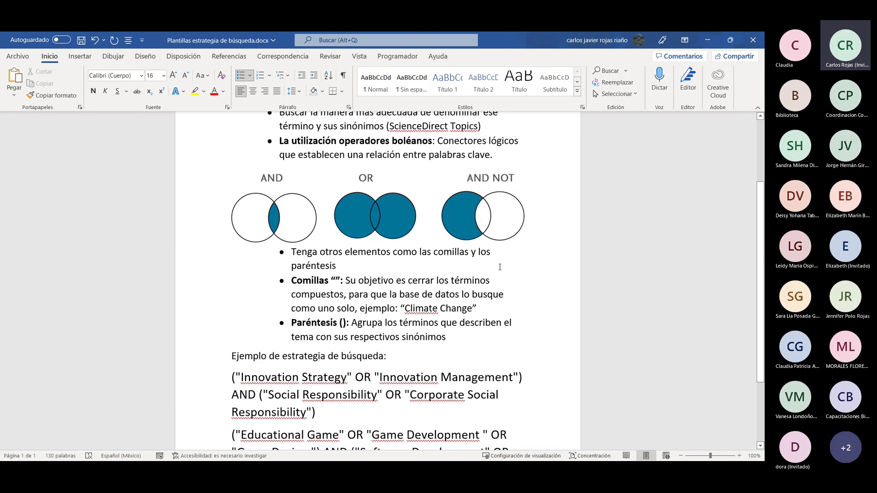
{"action": "scroll", "coordinate": [507, 308], "scroll_direction": "up", "scroll_amount": 1}
{"action": "scroll", "coordinate": [417, 351], "scroll_direction": "down", "scroll_amount": 2}
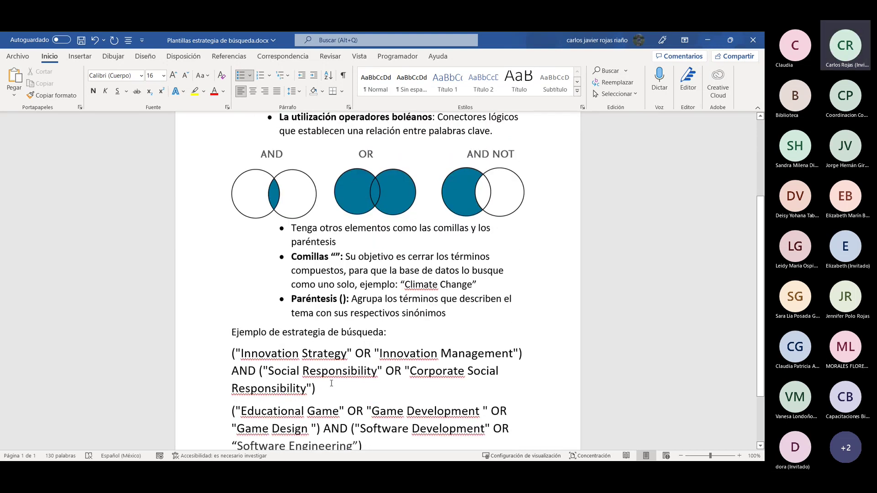
{"action": "scroll", "coordinate": [397, 350], "scroll_direction": "up", "scroll_amount": 1}
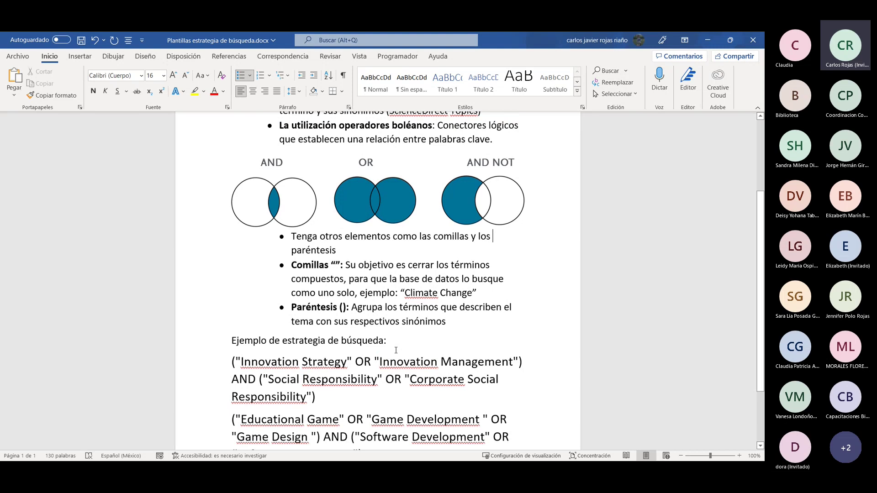
{"action": "scroll", "coordinate": [396, 350], "scroll_direction": "up", "scroll_amount": 3}
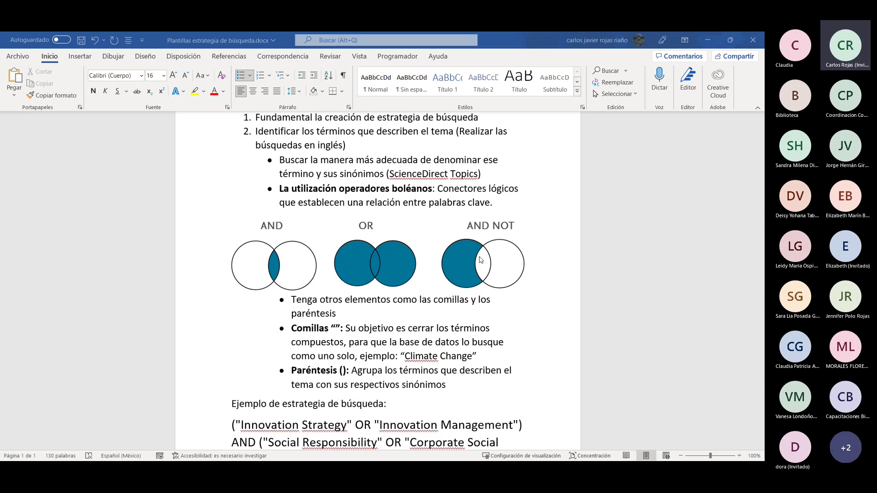
{"action": "scroll", "coordinate": [533, 323], "scroll_direction": "down", "scroll_amount": 2}
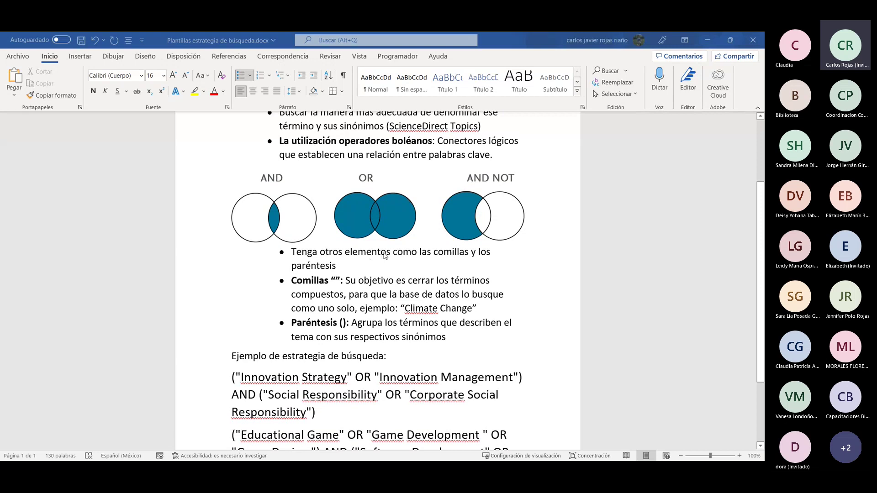
Insert "en cuenta el uso de" after "Tenga" in the bullet about other elements such as quotation marks and parentheses.
{"action": "left_click", "coordinate": [321, 253]}
{"action": "type", "text": "en "}
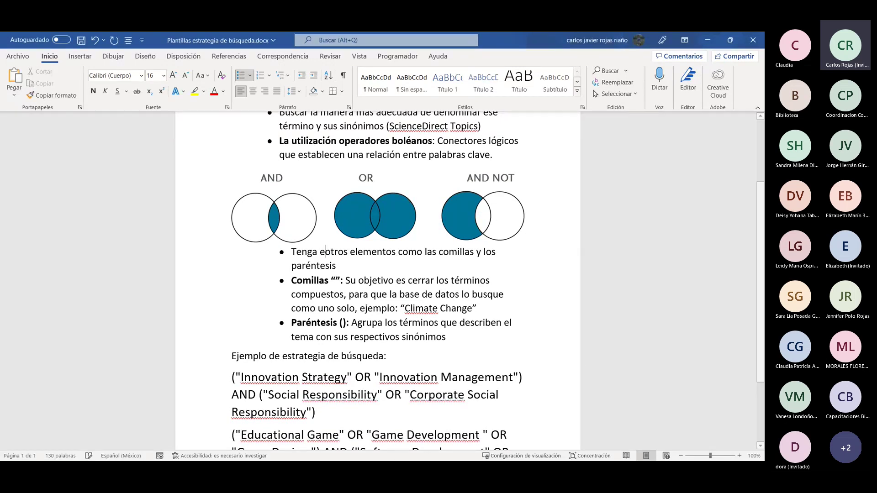
{"action": "type", "text": "cuenta el"}
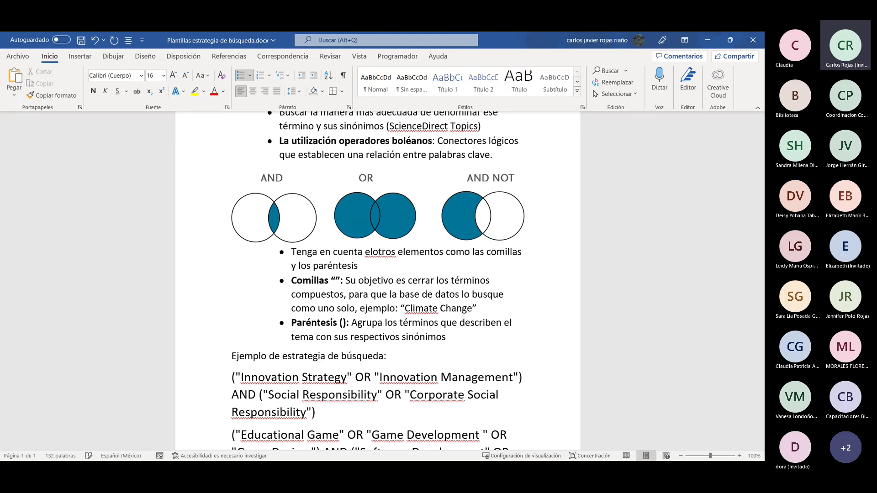
{"action": "type", "text": " suo"}
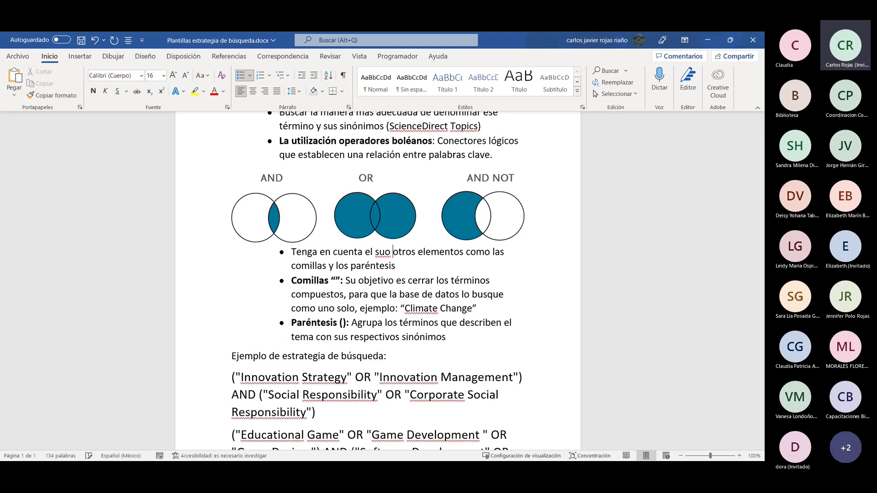
{"action": "key", "text": "BackSpace"}
{"action": "key", "text": "BackSpace"}
{"action": "key", "text": "BackSpace"}
{"action": "key", "text": "BackSpace"}
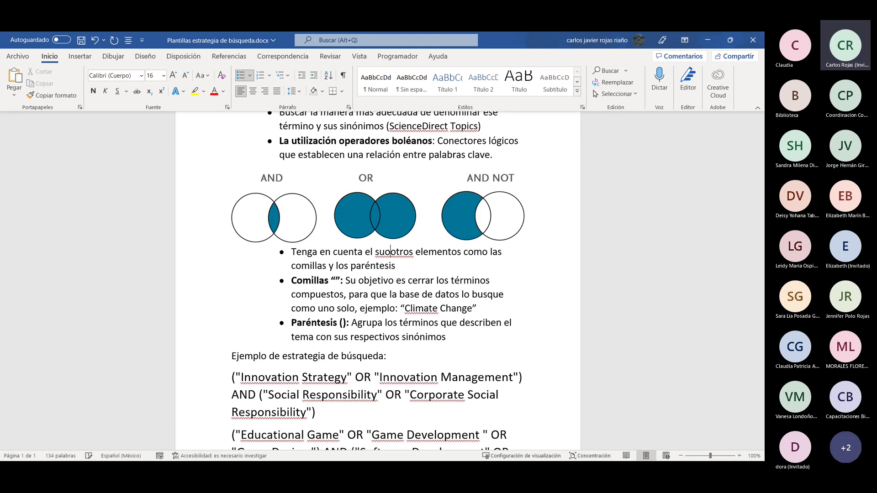
{"action": "type", "text": "uso de"}
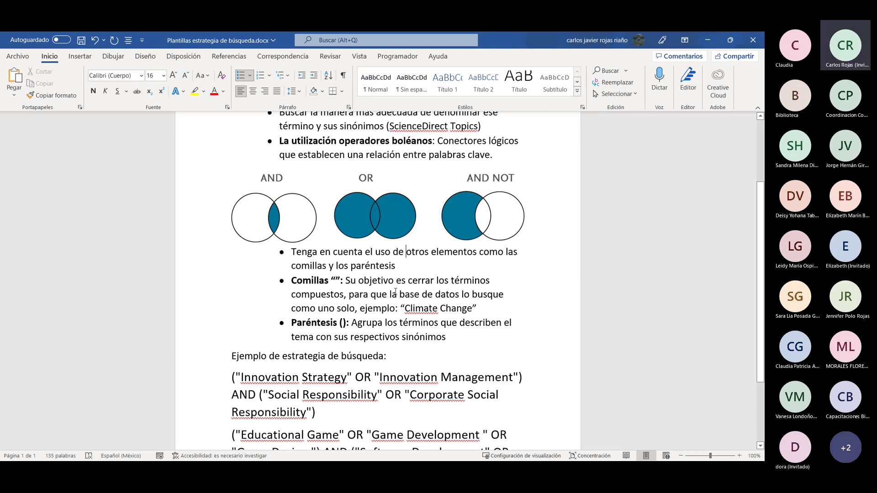
Examine the quotation marks bullet, comparing its "Climate Change" example with the compound term "Innovation Strategy" in the example strategy.
{"action": "scroll", "coordinate": [396, 293], "scroll_direction": "down", "scroll_amount": 1}
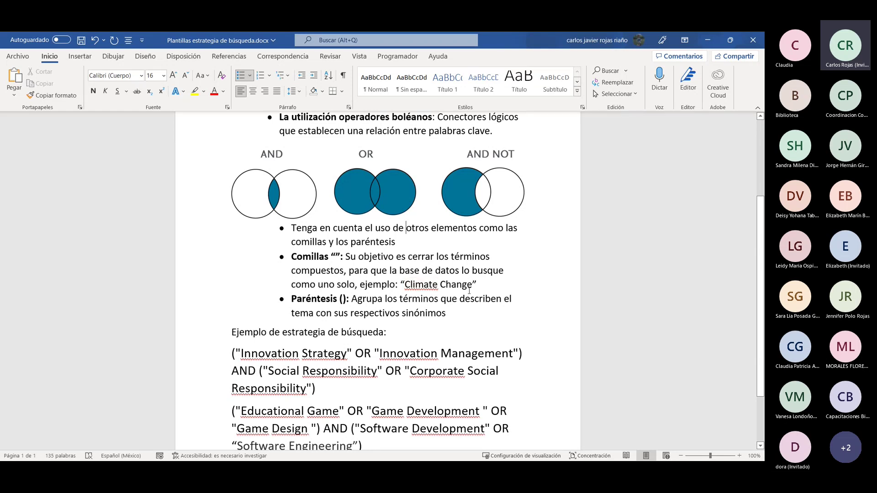
{"action": "left_click_drag", "start_coordinate": [473, 286], "coordinate": [407, 285]}
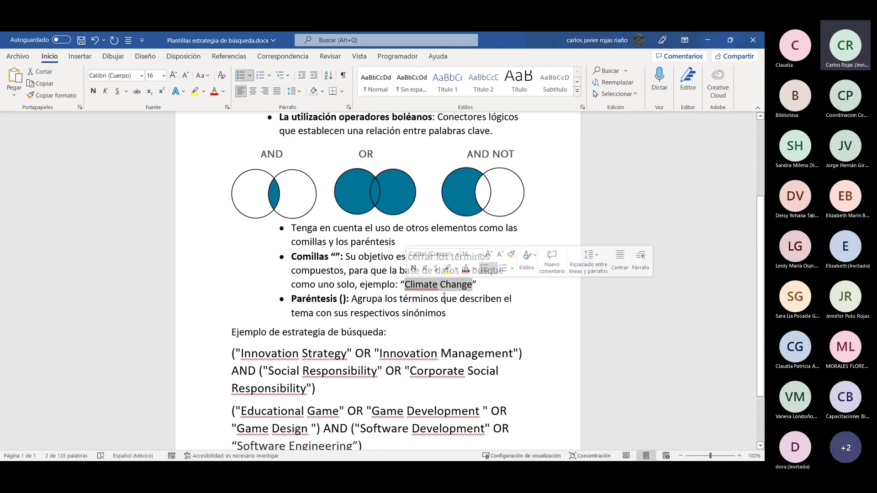
{"action": "left_click_drag", "start_coordinate": [299, 355], "coordinate": [241, 355]}
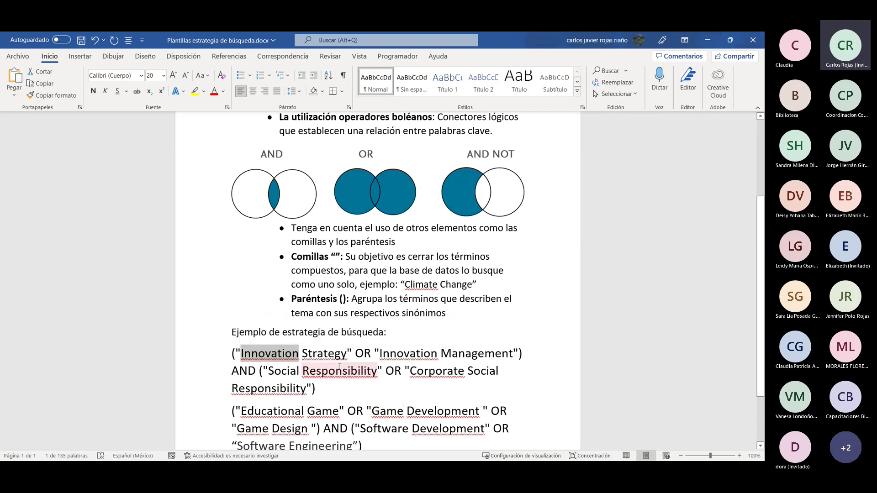
{"action": "left_click", "coordinate": [265, 355]}
{"action": "left_click_drag", "start_coordinate": [347, 355], "coordinate": [256, 361]}
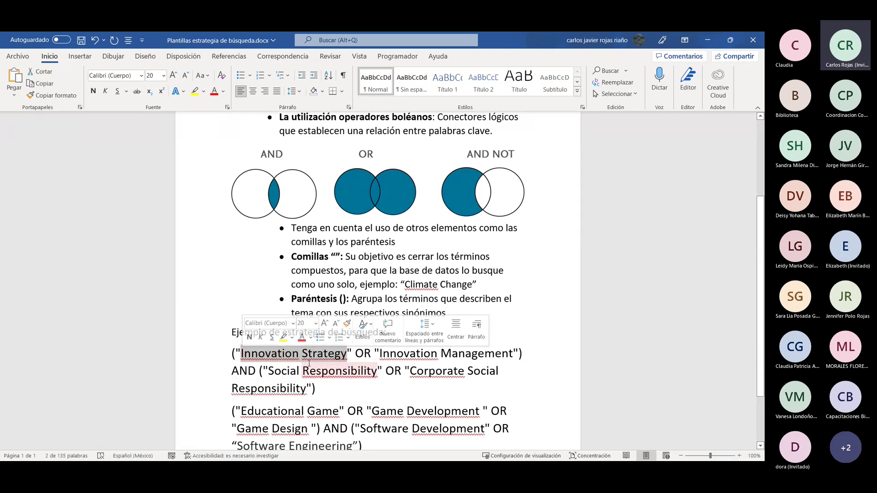
{"action": "left_click_drag", "start_coordinate": [405, 284], "coordinate": [466, 286]}
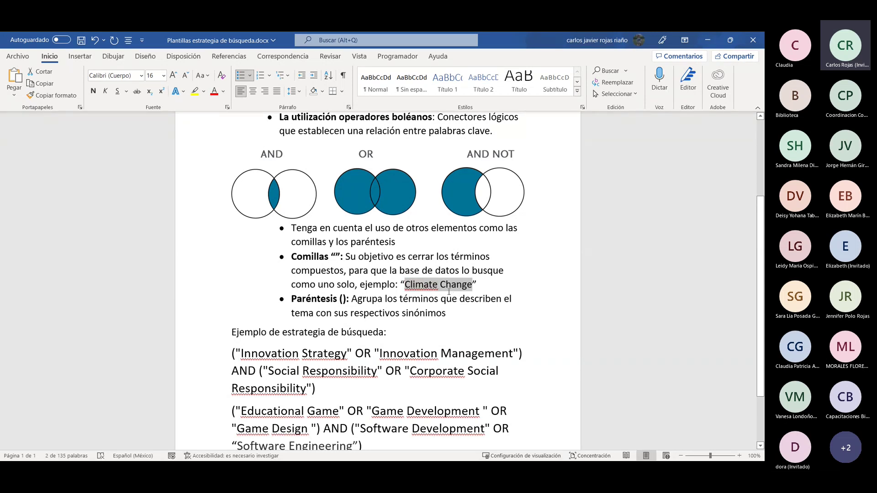
{"action": "left_click", "coordinate": [450, 321]}
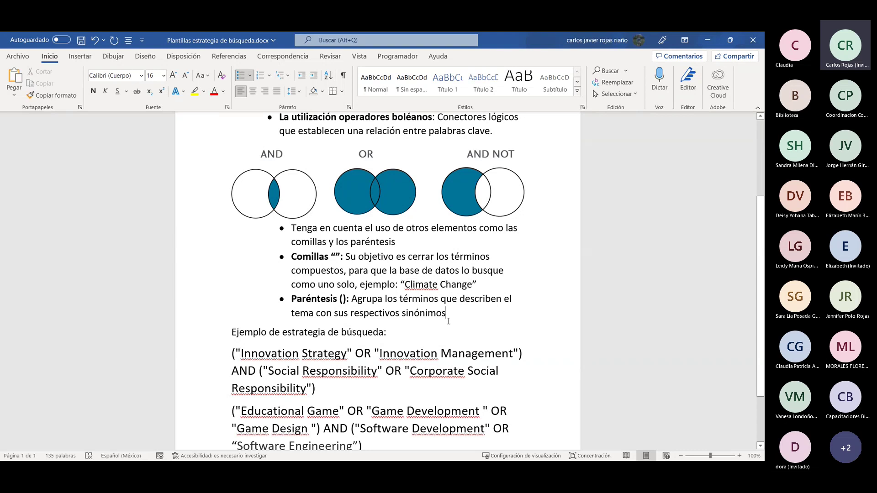
Examine how parentheses group the Innovation synonyms and the Social Responsibility synonyms in the first example strategy.
{"action": "left_click", "coordinate": [327, 271]}
{"action": "left_click_drag", "start_coordinate": [523, 355], "coordinate": [226, 360]}
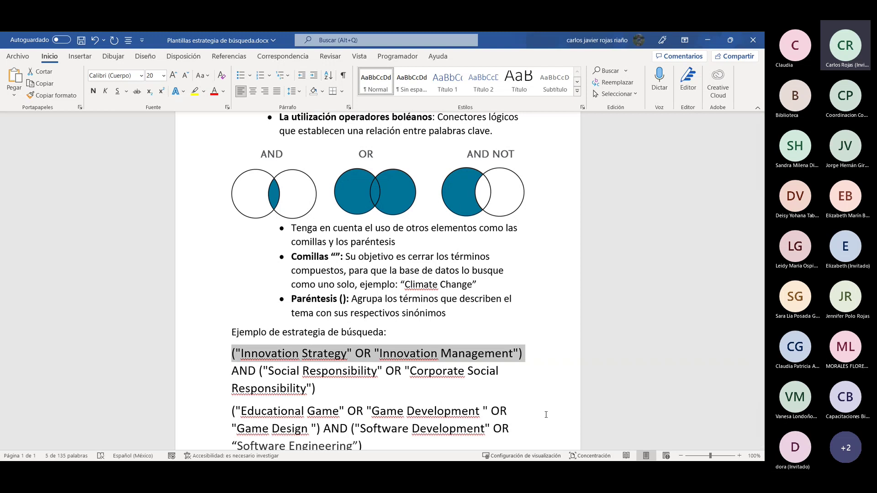
{"action": "left_click_drag", "start_coordinate": [318, 390], "coordinate": [260, 374]}
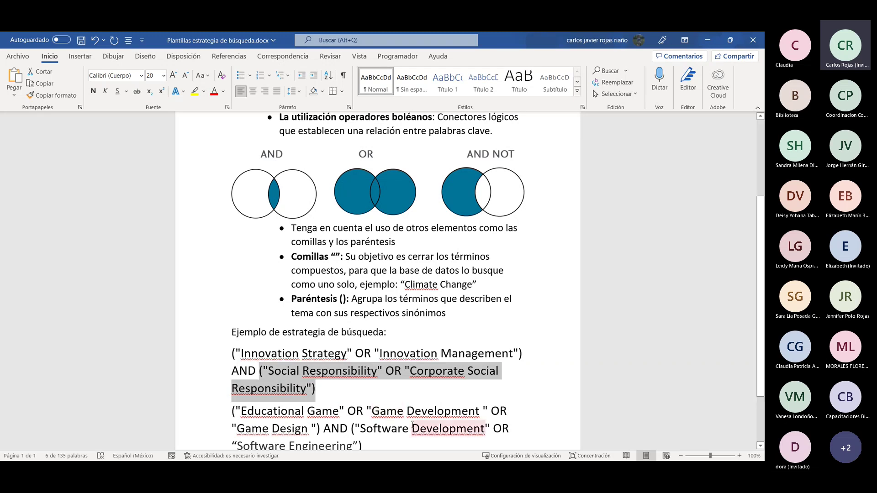
{"action": "left_click", "coordinate": [349, 393]}
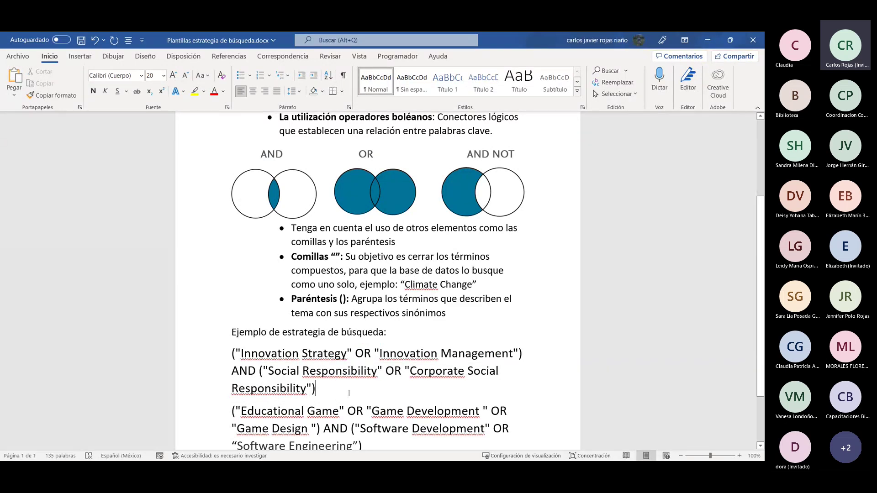
{"action": "left_click_drag", "start_coordinate": [349, 394], "coordinate": [224, 347]}
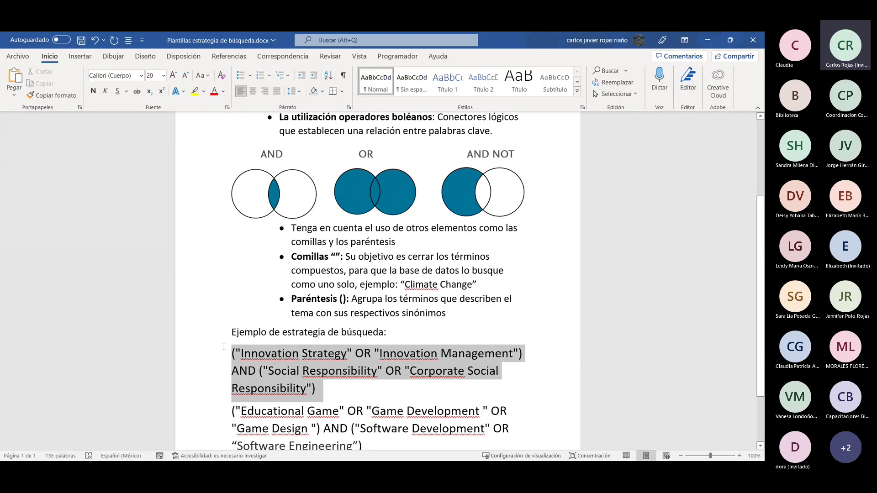
{"action": "left_click", "coordinate": [338, 387]}
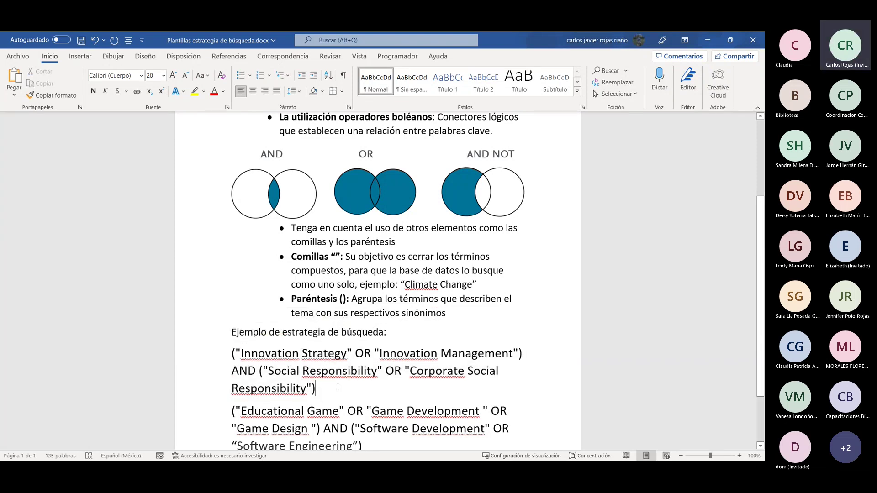
Review the guidelines from the top against the first example strategy, focusing on its Innovation group and the AND connector.
{"action": "scroll", "coordinate": [337, 387], "scroll_direction": "up", "scroll_amount": 3}
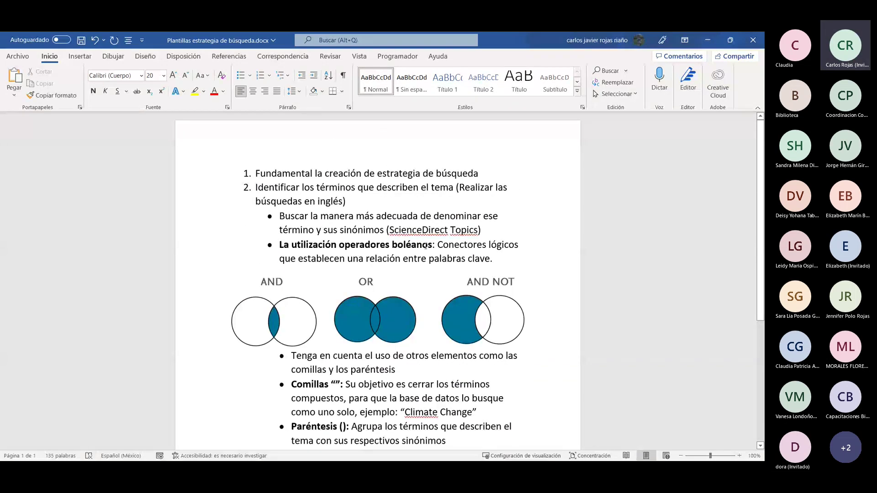
{"action": "scroll", "coordinate": [425, 246], "scroll_direction": "down", "scroll_amount": 3}
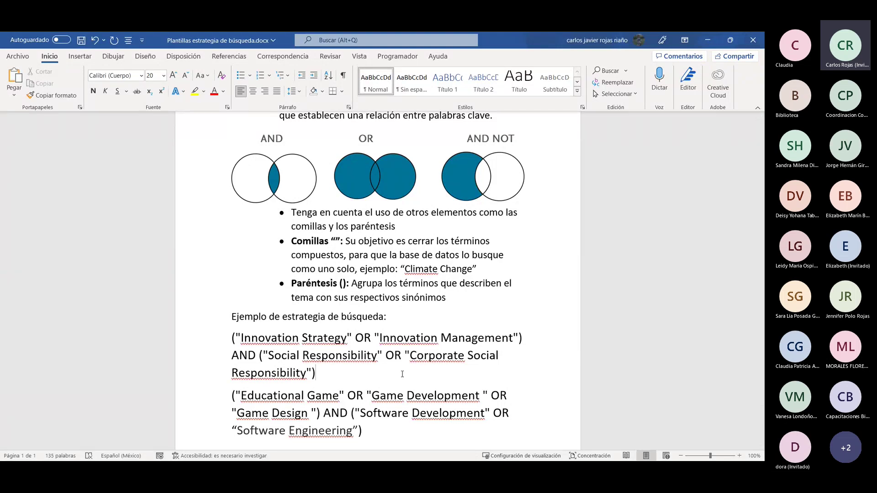
{"action": "scroll", "coordinate": [396, 371], "scroll_direction": "up", "scroll_amount": 1}
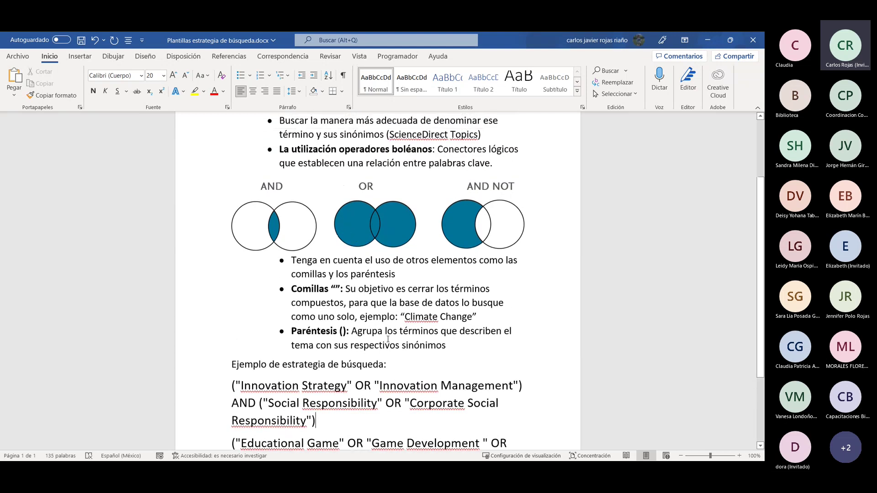
{"action": "scroll", "coordinate": [388, 339], "scroll_direction": "up", "scroll_amount": 2}
{"action": "scroll", "coordinate": [388, 339], "scroll_direction": "down", "scroll_amount": 1}
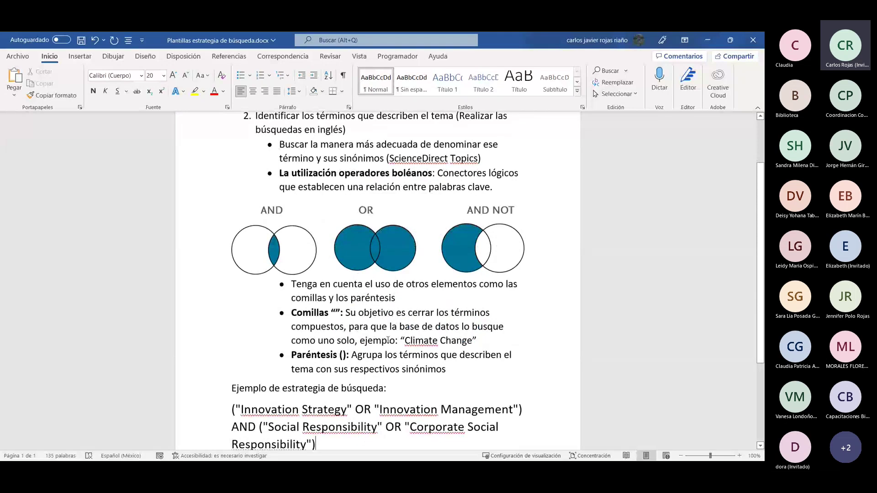
{"action": "scroll", "coordinate": [388, 341], "scroll_direction": "up", "scroll_amount": 1}
{"action": "scroll", "coordinate": [396, 323], "scroll_direction": "down", "scroll_amount": 2}
{"action": "left_click", "coordinate": [315, 386]}
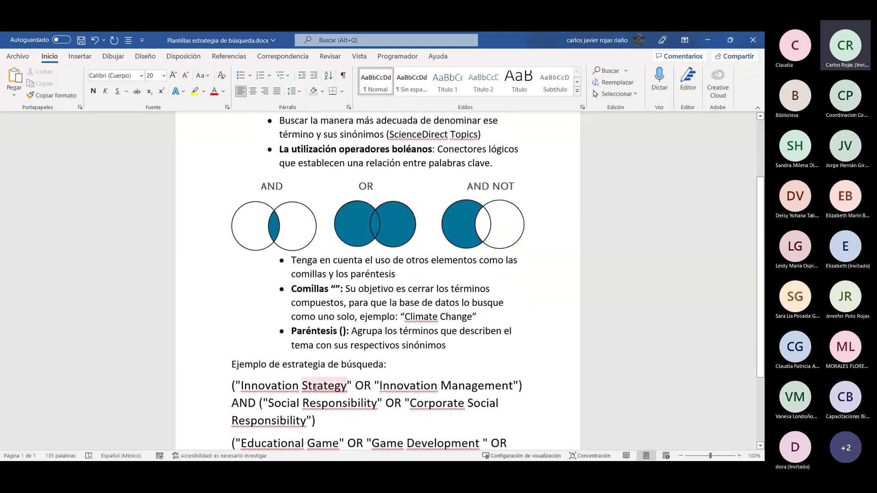
{"action": "left_click", "coordinate": [396, 385]}
{"action": "left_click_drag", "start_coordinate": [526, 391], "coordinate": [231, 391]}
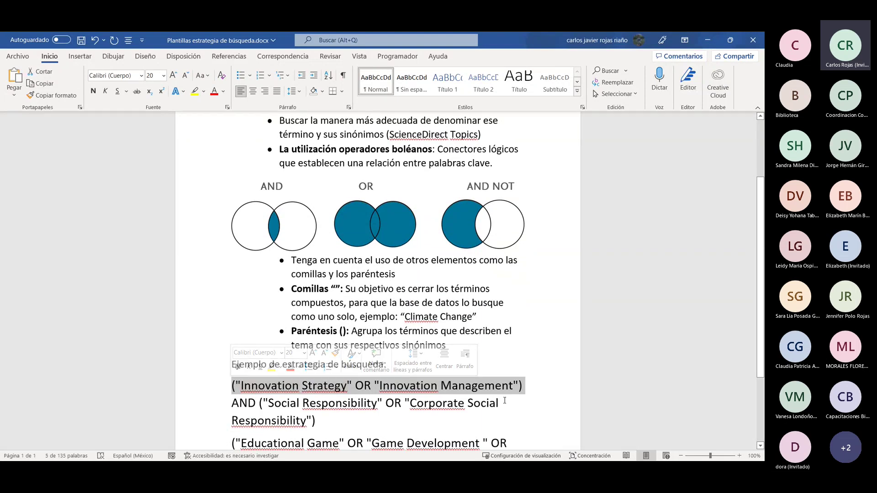
{"action": "key", "text": "ctrl+c"}
{"action": "left_click_drag", "start_coordinate": [232, 404], "coordinate": [254, 407]}
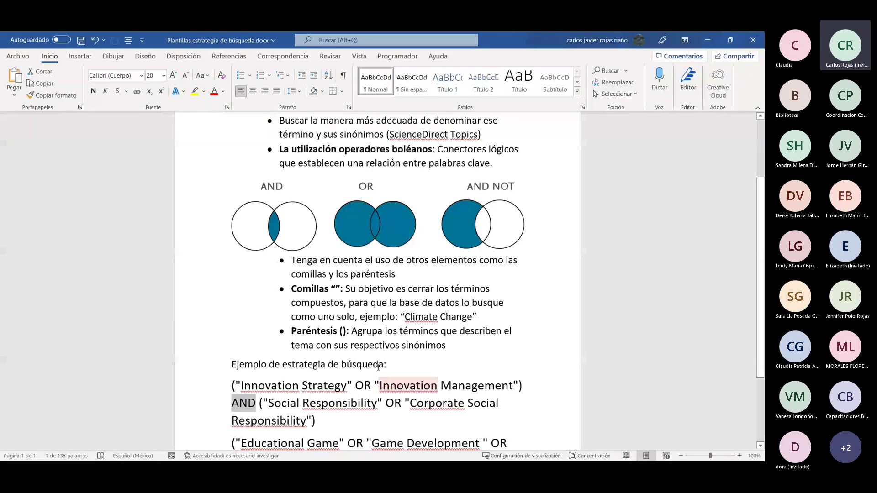
{"action": "scroll", "coordinate": [378, 367], "scroll_direction": "down", "scroll_amount": 1}
Copy the whole first example strategy about Innovation and Social Responsibility from the document and switch to Scopus in the browser.
{"action": "left_click_drag", "start_coordinate": [337, 375], "coordinate": [221, 341]}
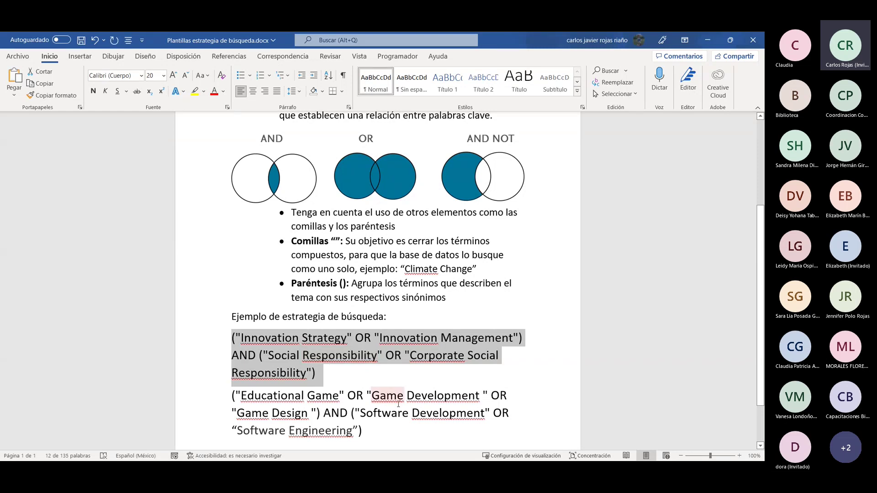
{"action": "left_click", "coordinate": [397, 401]}
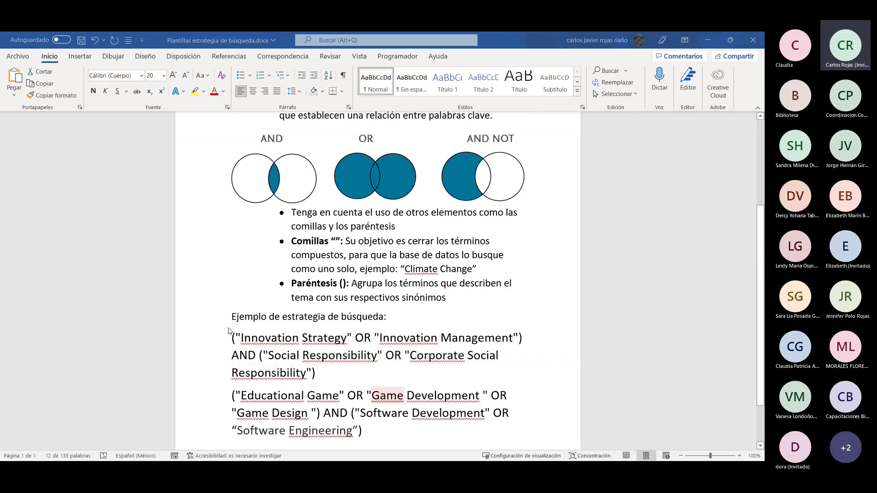
{"action": "key", "text": "alt+Tab"}
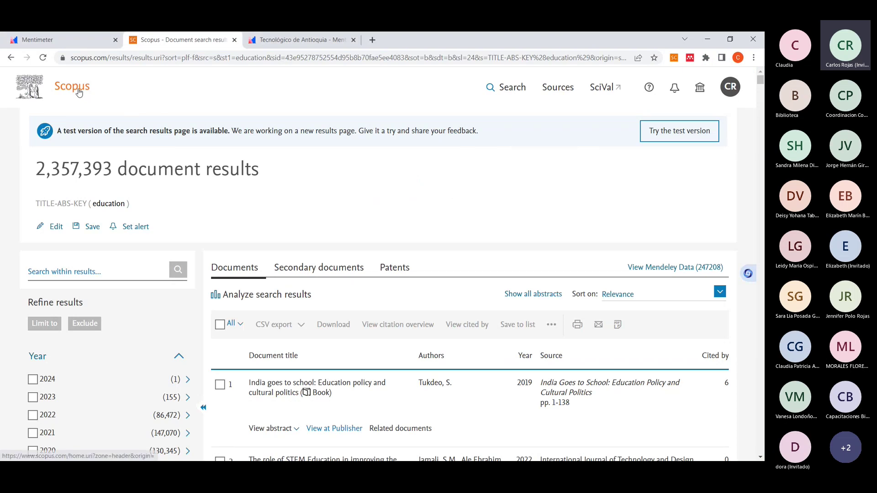
Search Scopus documents for ("Innovation Strategy" OR "Innovation Management") AND ("Social Responsibility" OR "Corporate Social Responsibility") by article title, abstract and keywords, replacing the previous query.
{"action": "left_click", "coordinate": [78, 91]}
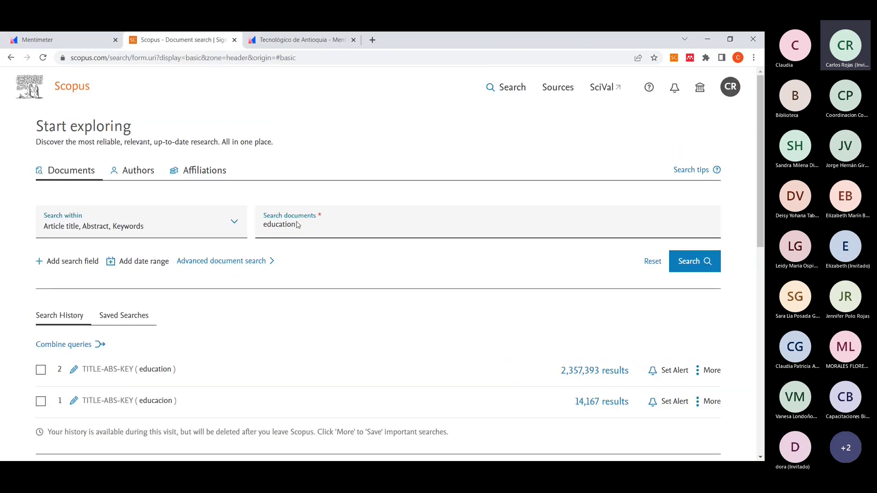
{"action": "left_click_drag", "start_coordinate": [314, 229], "coordinate": [237, 226]}
{"action": "key", "text": "BackSpace"}
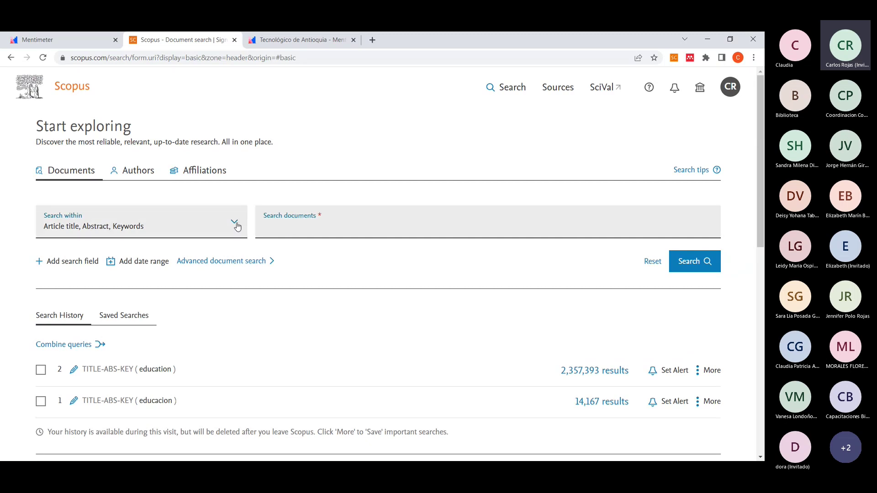
{"action": "key", "text": "ctrl+v"}
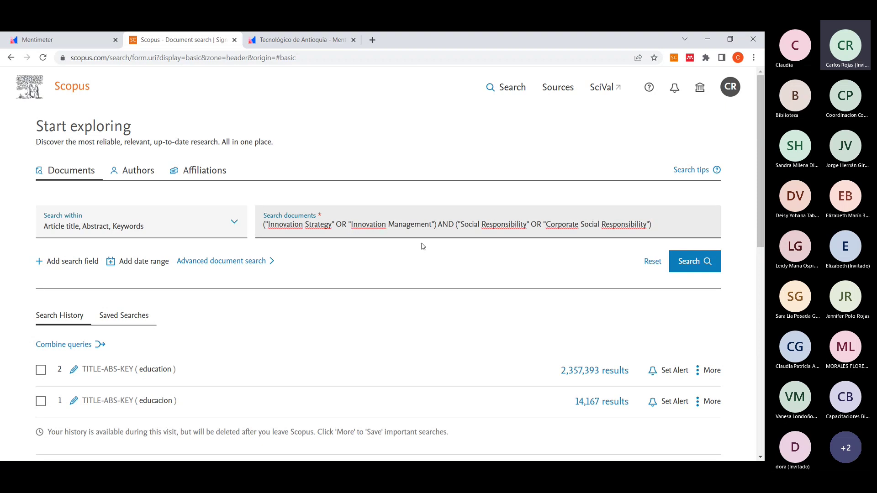
{"action": "left_click", "coordinate": [703, 270]}
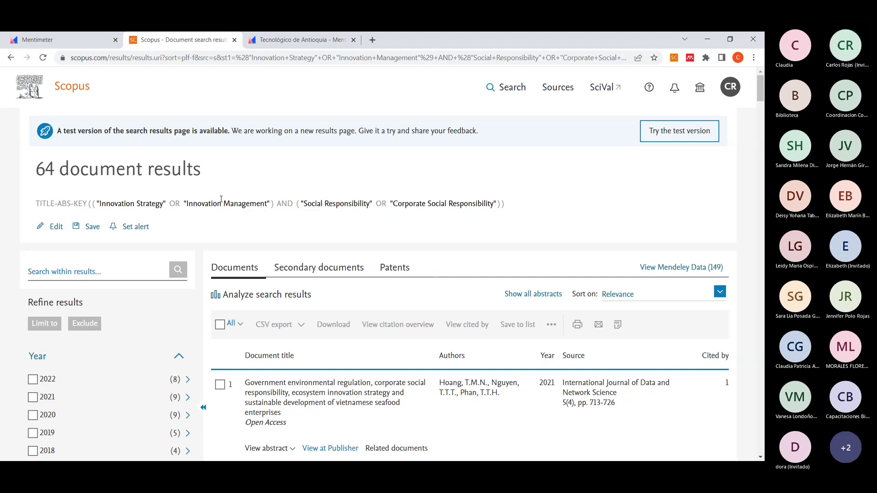
Examine the number of documents found, the year filter and the TITLE-ABS-KEY query of this search.
{"action": "left_click_drag", "start_coordinate": [39, 168], "coordinate": [523, 207]}
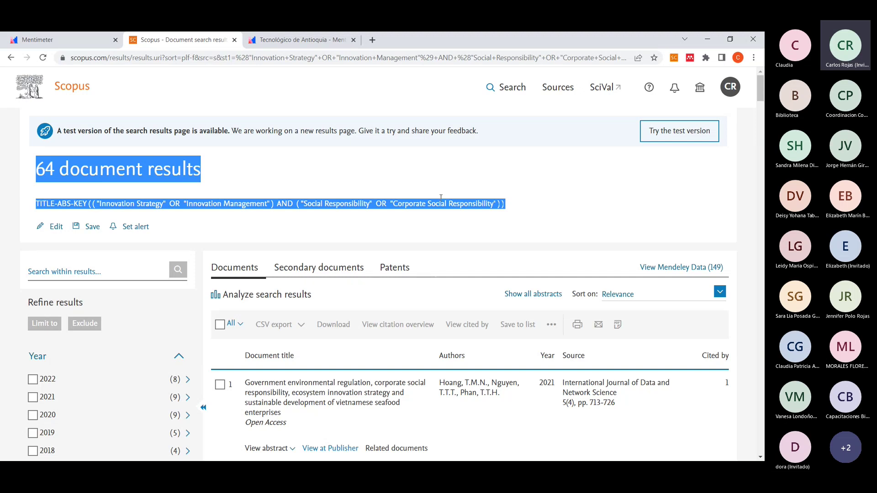
{"action": "left_click", "coordinate": [212, 182]}
{"action": "left_click_drag", "start_coordinate": [36, 177], "coordinate": [56, 176]}
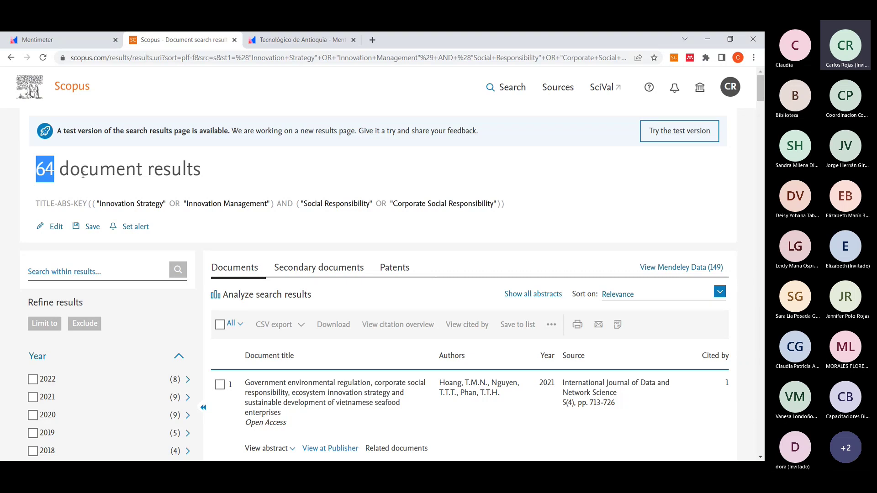
{"action": "left_click", "coordinate": [42, 169]}
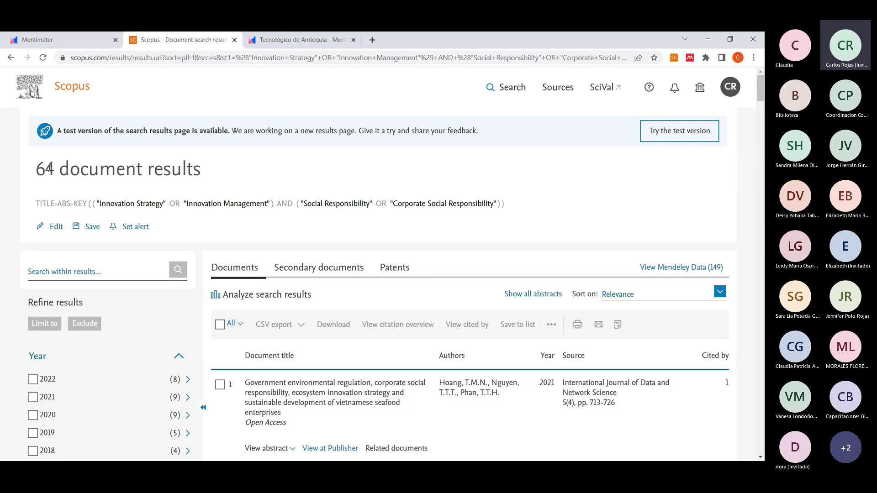
{"action": "left_click_drag", "start_coordinate": [42, 170], "coordinate": [207, 179]}
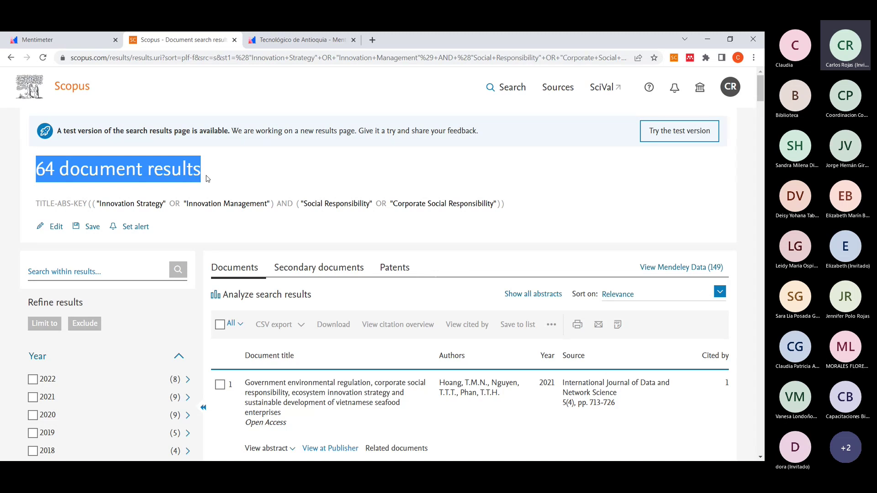
{"action": "scroll", "coordinate": [207, 179], "scroll_direction": "down", "scroll_amount": 4}
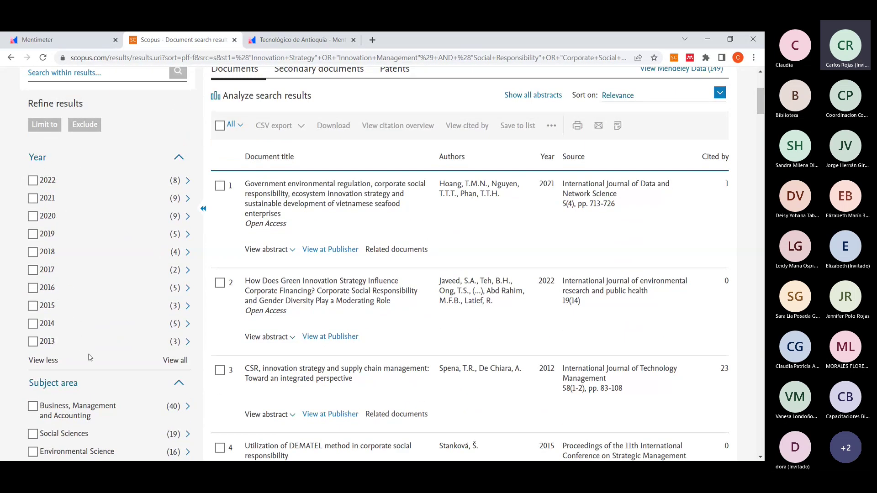
{"action": "scroll", "coordinate": [125, 402], "scroll_direction": "up", "scroll_amount": 1}
{"action": "scroll", "coordinate": [125, 402], "scroll_direction": "up", "scroll_amount": 4}
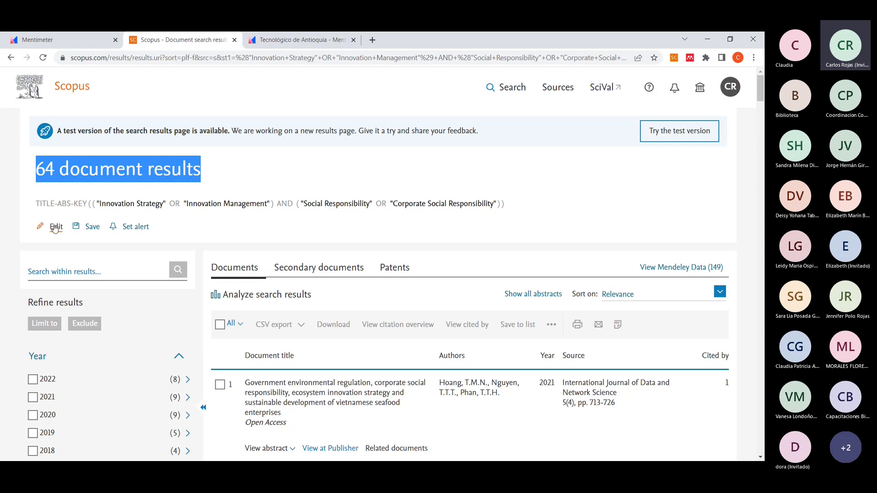
{"action": "left_click", "coordinate": [49, 200]}
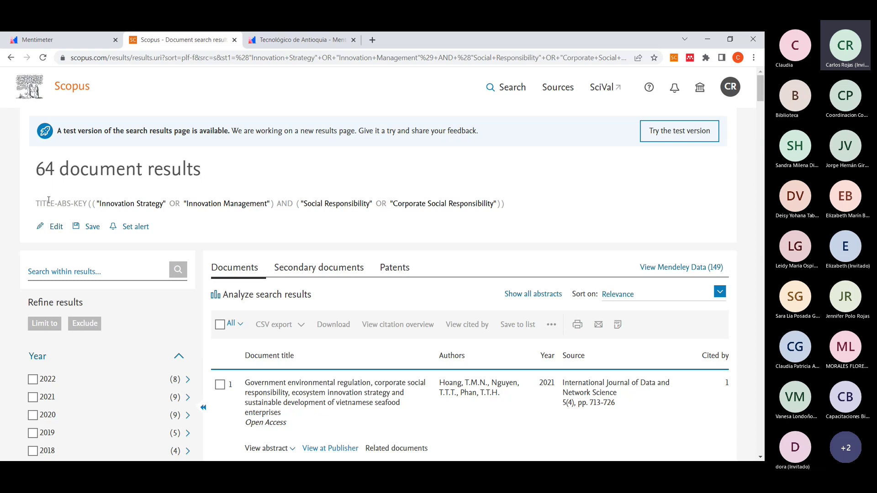
{"action": "left_click_drag", "start_coordinate": [36, 204], "coordinate": [508, 206]}
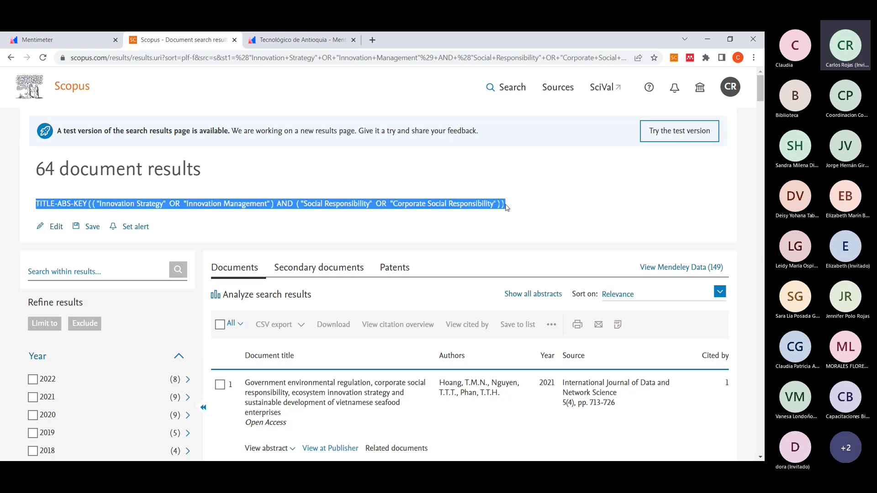
Edit the search so the same strategy is searched within All fields, and run it again.
{"action": "left_click", "coordinate": [55, 227]}
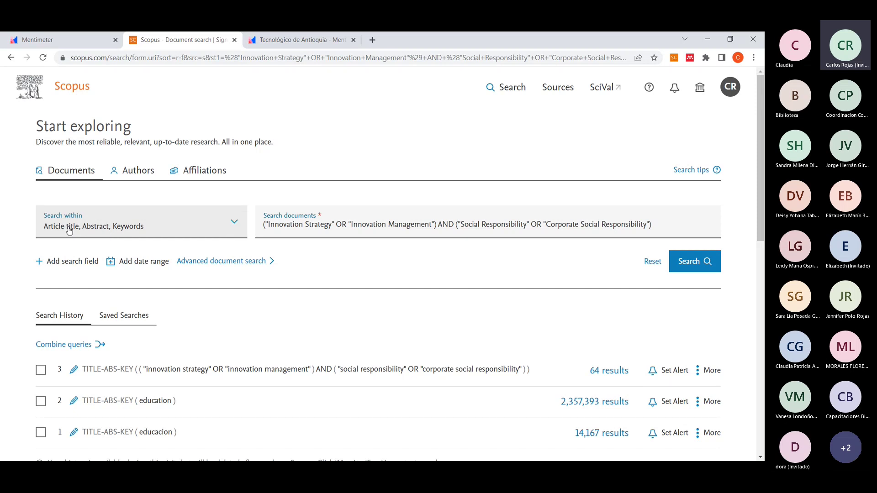
{"action": "left_click", "coordinate": [119, 231]}
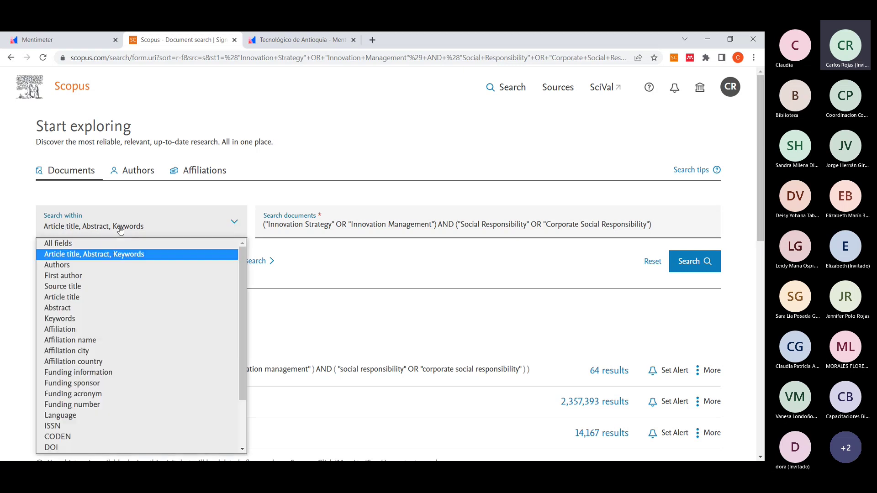
{"action": "left_click", "coordinate": [62, 247]}
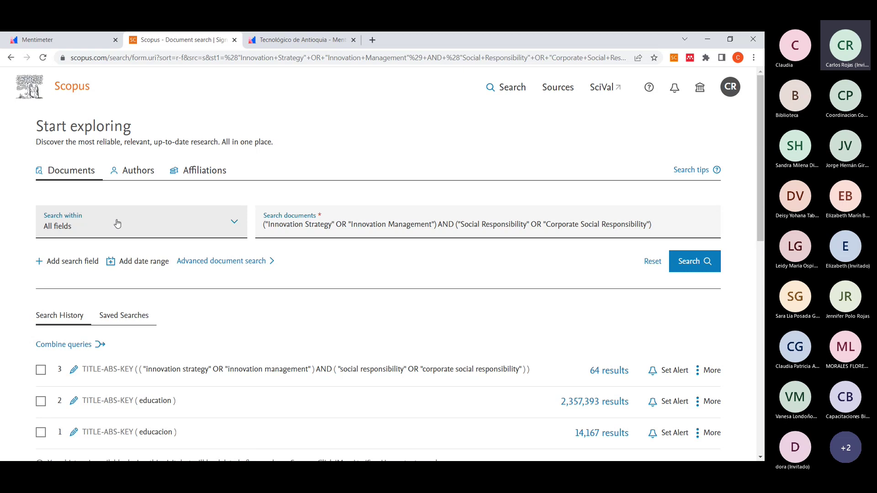
{"action": "left_click", "coordinate": [708, 269]}
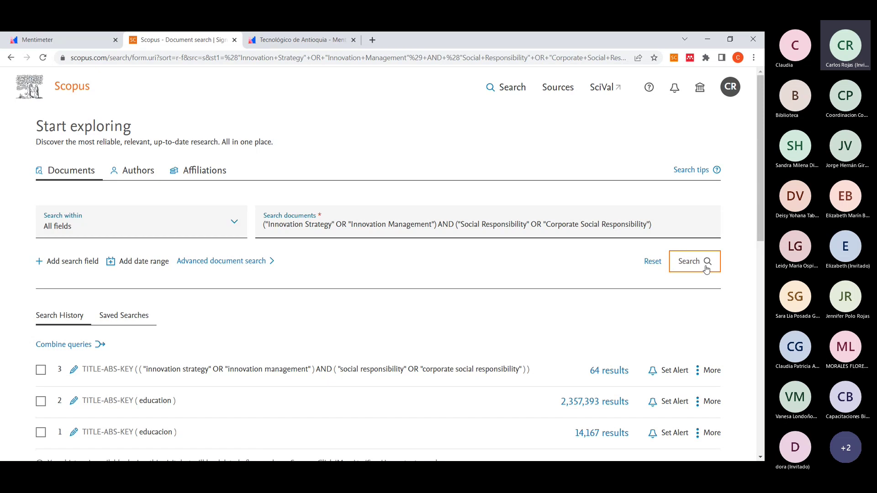
{"action": "left_click", "coordinate": [688, 260]}
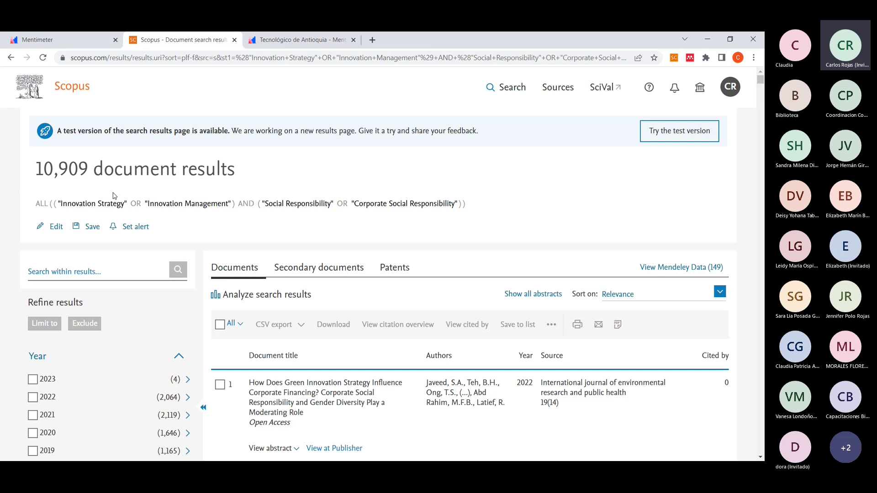
Examine the Year, Subject area and Keyword filters for refining the All fields results.
{"action": "scroll", "coordinate": [137, 301], "scroll_direction": "down", "scroll_amount": 4}
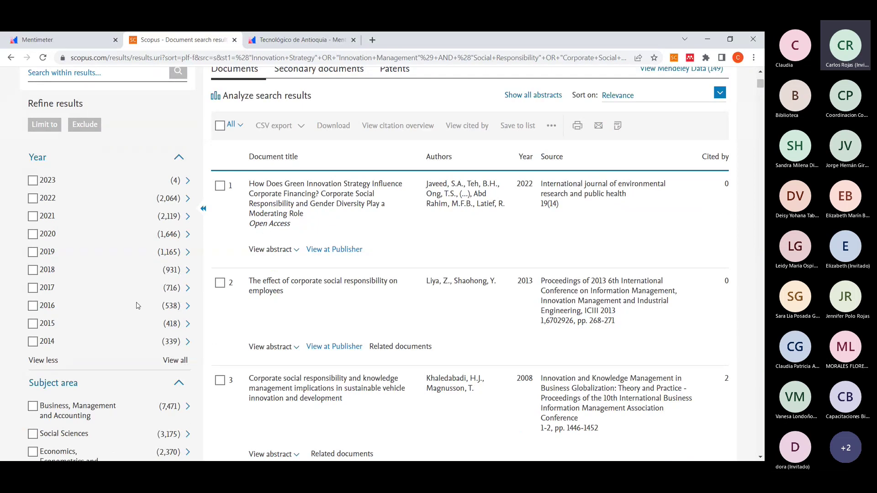
{"action": "scroll", "coordinate": [138, 305], "scroll_direction": "down", "scroll_amount": 1}
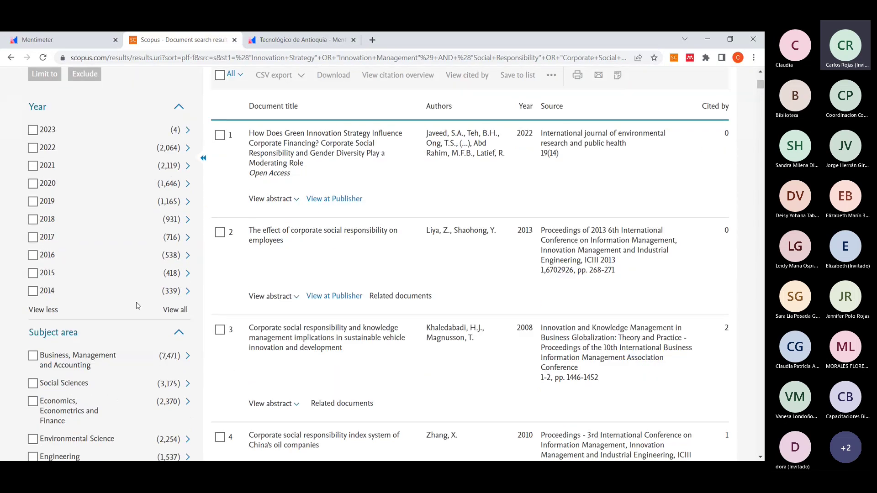
{"action": "scroll", "coordinate": [114, 156], "scroll_direction": "up", "scroll_amount": 2}
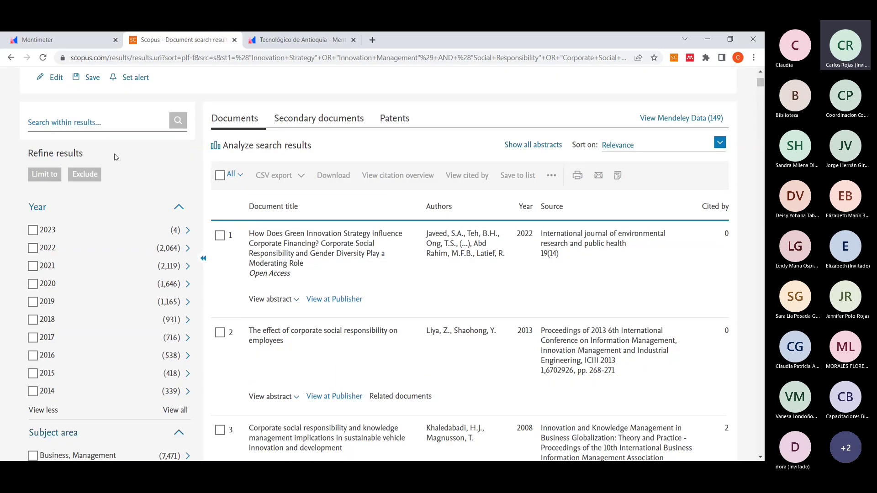
{"action": "scroll", "coordinate": [55, 153], "scroll_direction": "up", "scroll_amount": 2}
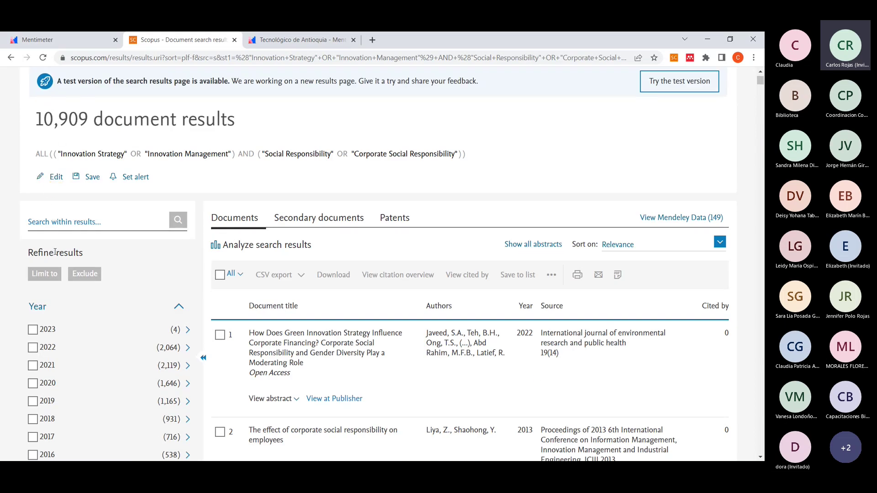
{"action": "scroll", "coordinate": [79, 344], "scroll_direction": "down", "scroll_amount": 3}
{"action": "scroll", "coordinate": [78, 343], "scroll_direction": "down", "scroll_amount": 8}
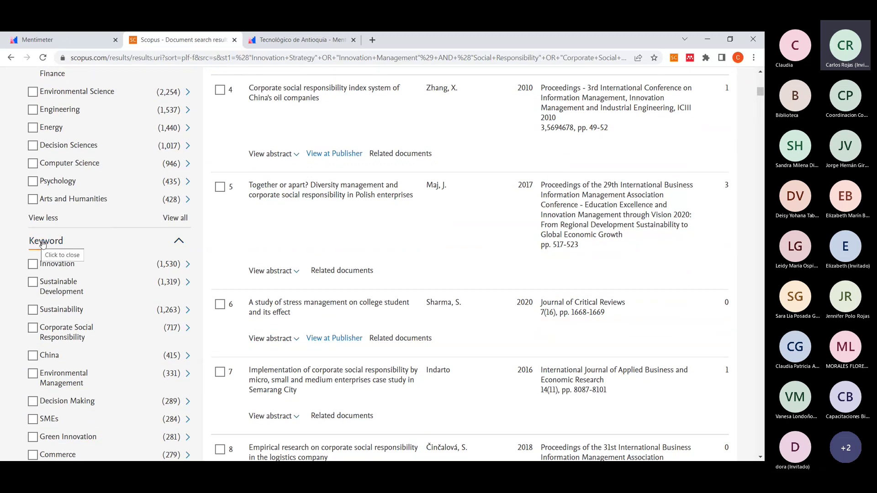
{"action": "scroll", "coordinate": [118, 307], "scroll_direction": "down", "scroll_amount": 1}
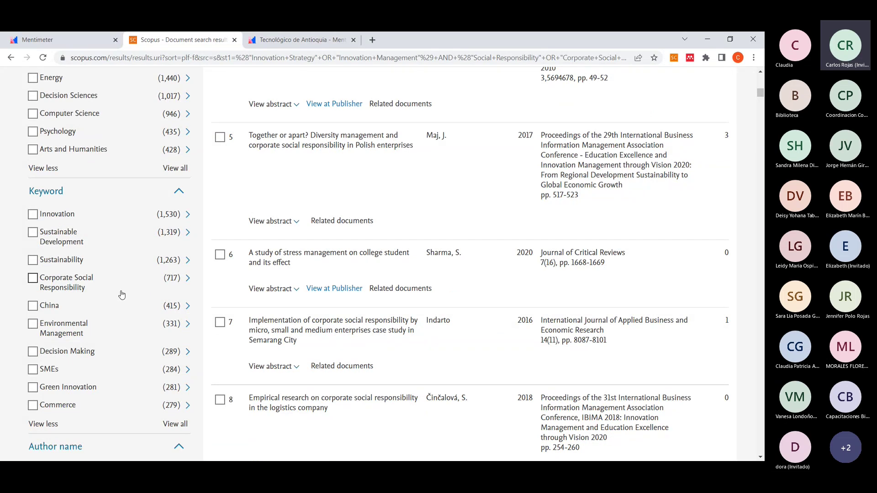
{"action": "scroll", "coordinate": [153, 294], "scroll_direction": "up", "scroll_amount": 8}
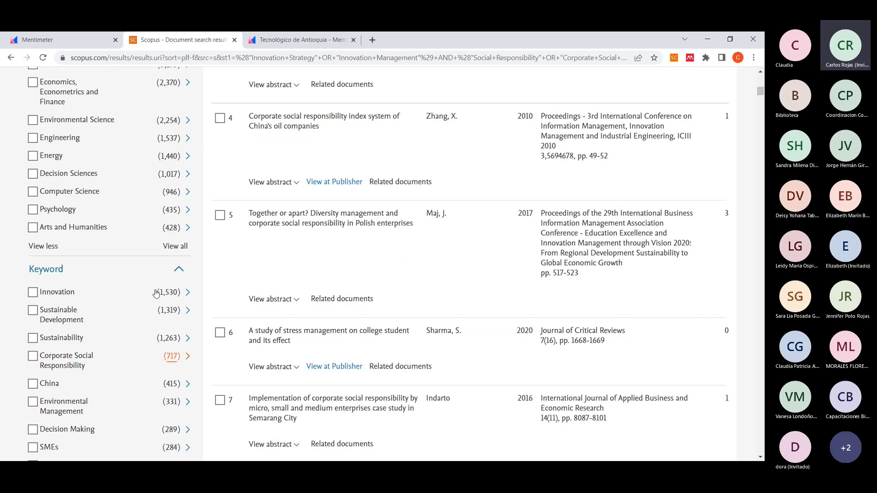
{"action": "scroll", "coordinate": [156, 293], "scroll_direction": "up", "scroll_amount": 5}
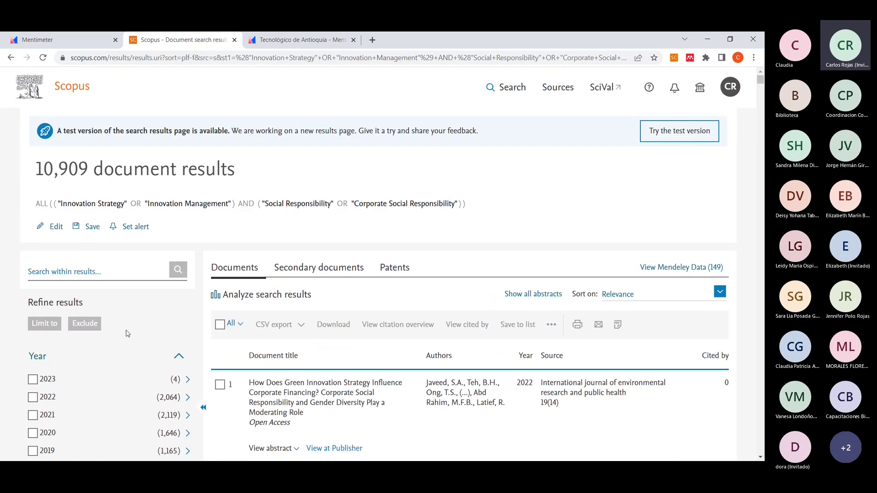
Copy the keyword Innovation from the Keyword filter of the results.
{"action": "scroll", "coordinate": [129, 338], "scroll_direction": "down", "scroll_amount": 1}
{"action": "scroll", "coordinate": [129, 339], "scroll_direction": "down", "scroll_amount": 10}
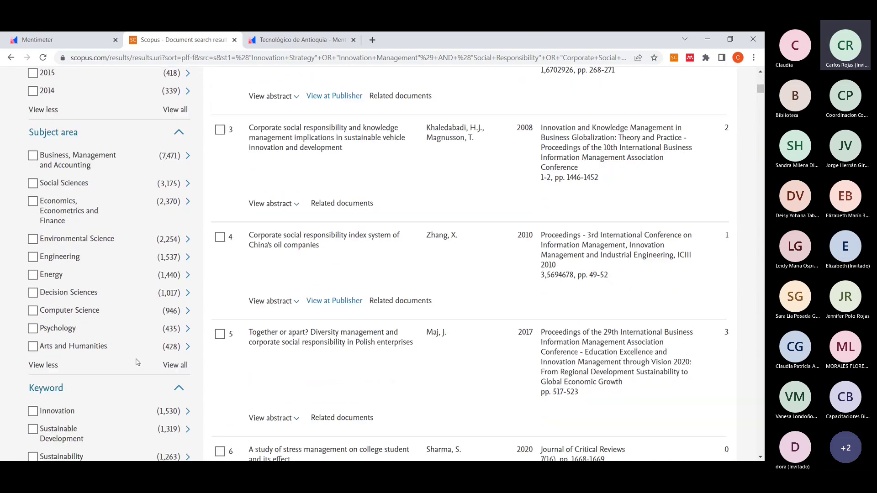
{"action": "scroll", "coordinate": [138, 363], "scroll_direction": "down", "scroll_amount": 2}
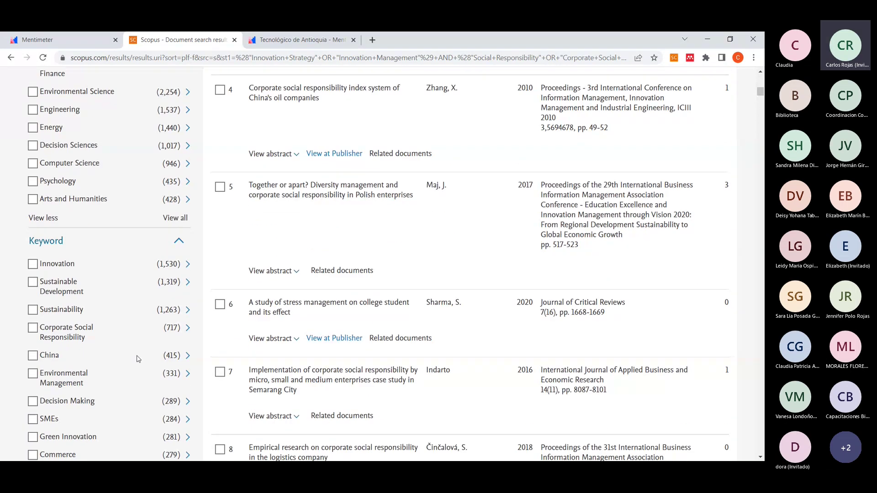
{"action": "scroll", "coordinate": [139, 359], "scroll_direction": "down", "scroll_amount": 2}
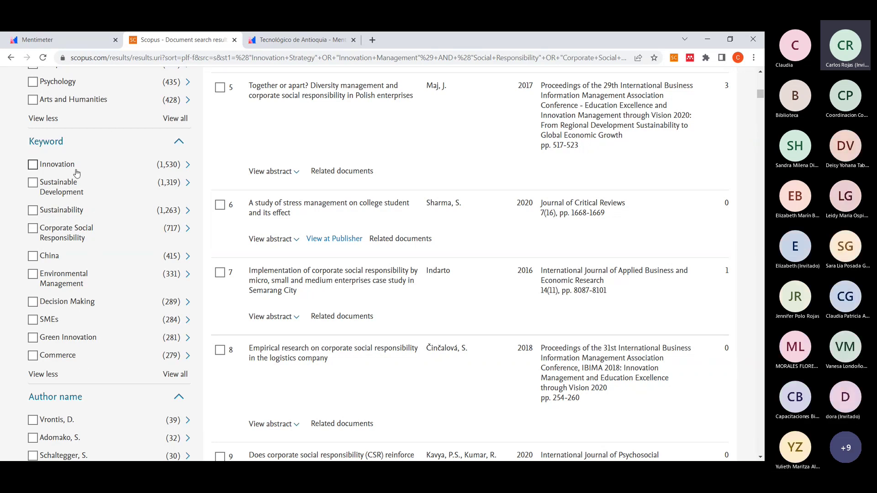
{"action": "left_click_drag", "start_coordinate": [78, 173], "coordinate": [37, 168]}
{"action": "left_click", "coordinate": [38, 169]}
{"action": "double_click", "coordinate": [38, 169]}
{"action": "key", "text": "ctrl+c"}
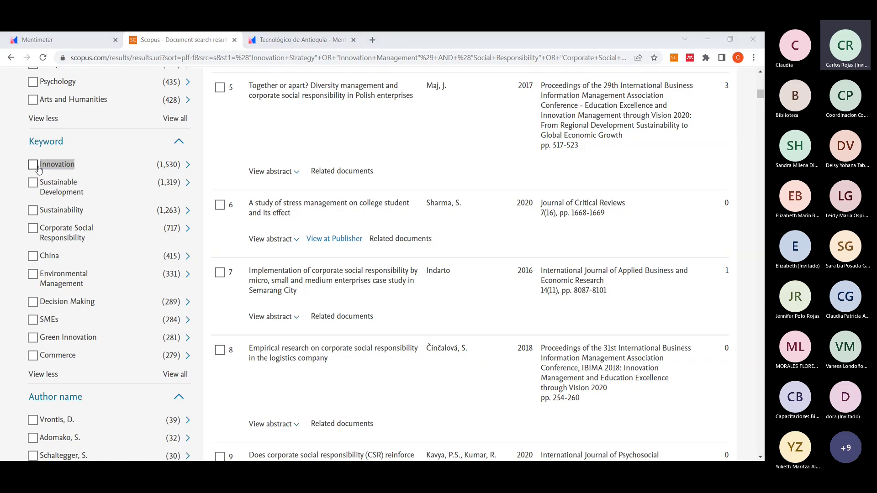
Switch to the Word document to compare the keyword with "Innovation Strategy" in the first example, and return to the Keyword filter in Scopus.
{"action": "key", "text": "alt+Tab"}
{"action": "left_click", "coordinate": [326, 342]}
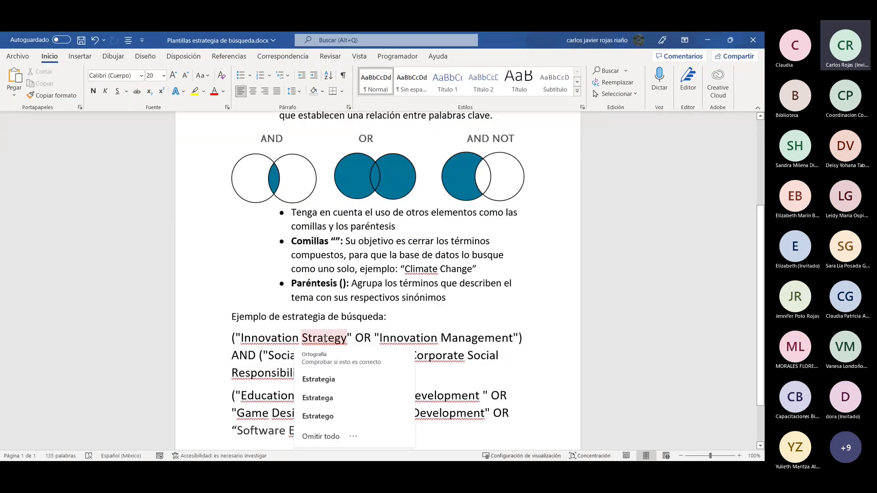
{"action": "key", "text": "alt+Tab"}
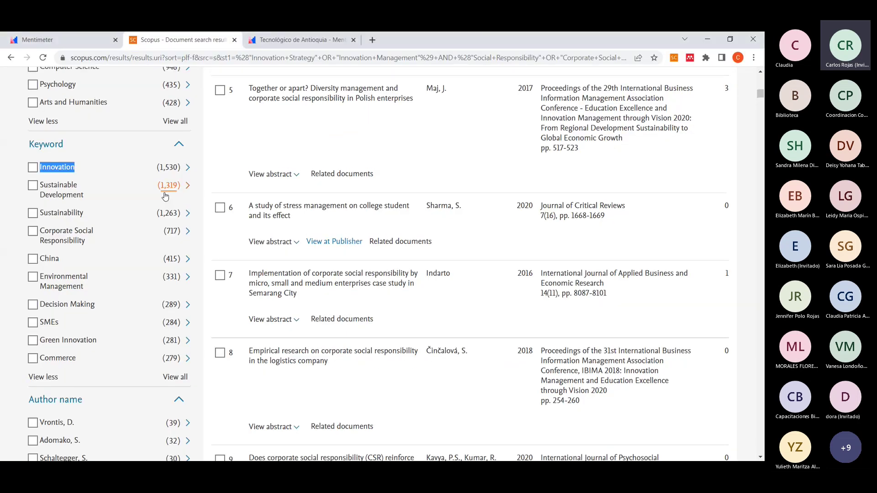
{"action": "scroll", "coordinate": [162, 220], "scroll_direction": "up", "scroll_amount": 1}
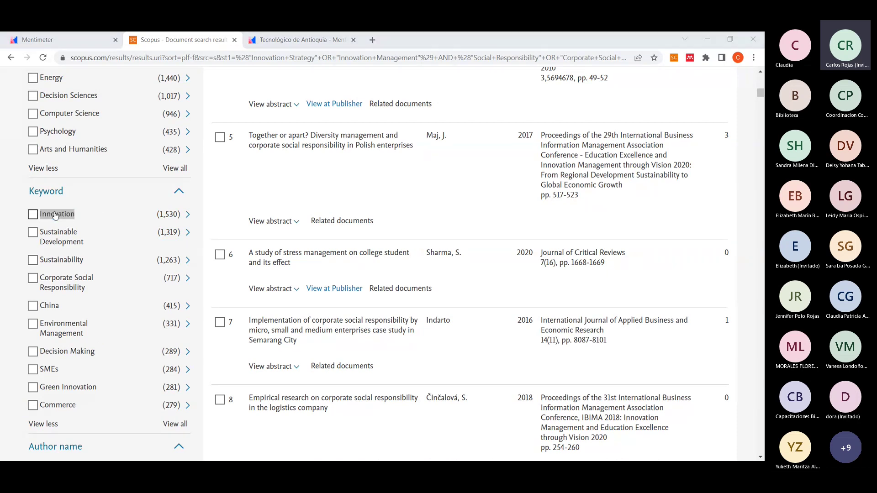
Switch to the Word document and add OR Innovation after "Innovation Management" in the first example strategy, pasting the keyword as text only.
{"action": "key", "text": "alt+Tab"}
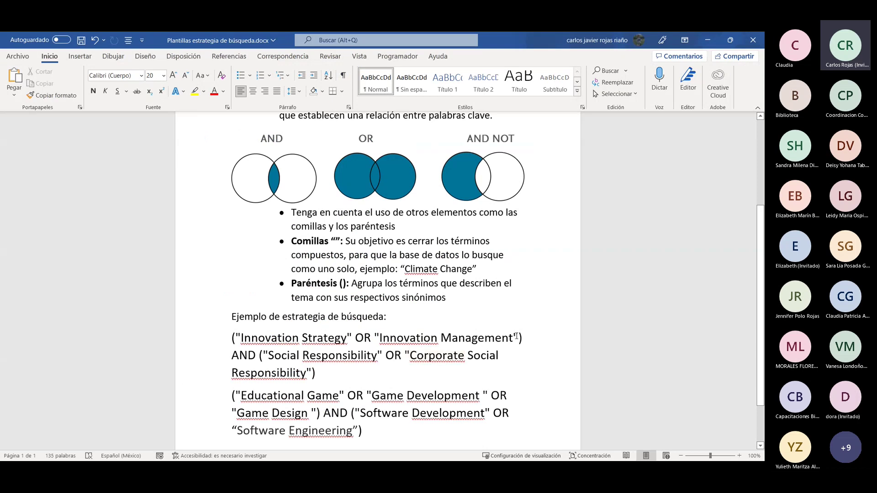
{"action": "type", "text": "orporate Social"}
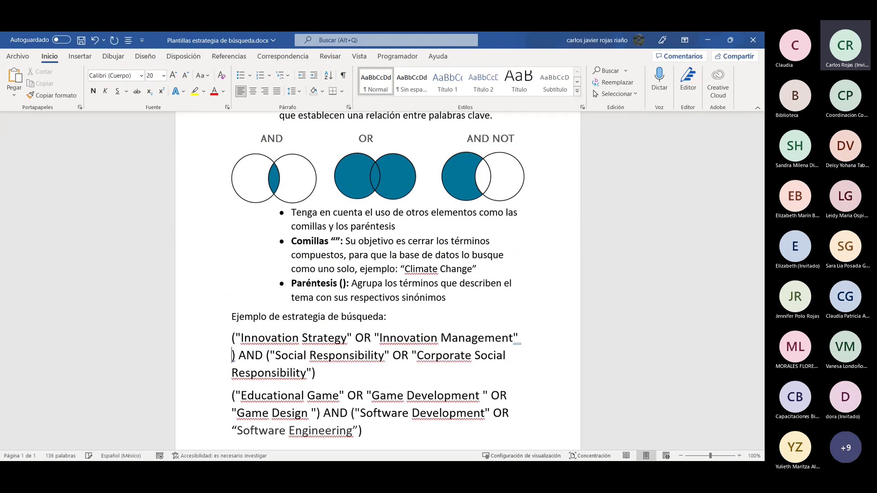
{"action": "key", "text": "BackSpace"}
{"action": "key", "text": "BackSpace"}
{"action": "type", "text": "OR"}
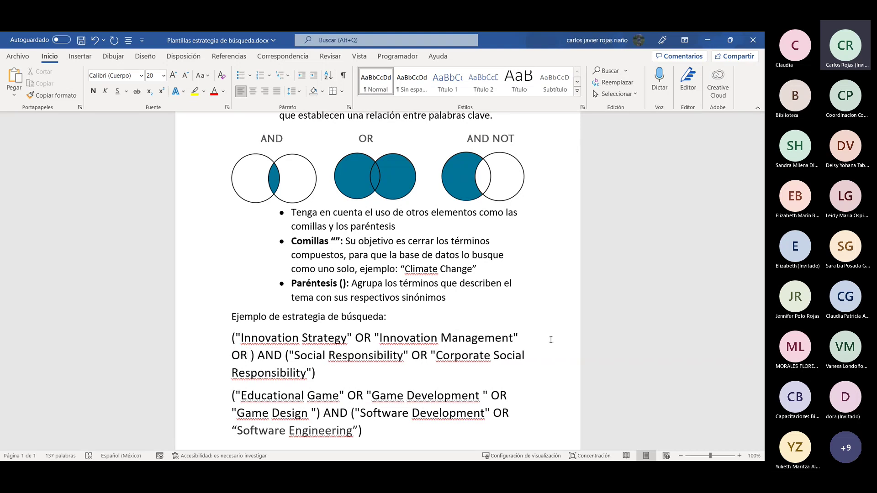
{"action": "key", "text": "ctrl+v"}
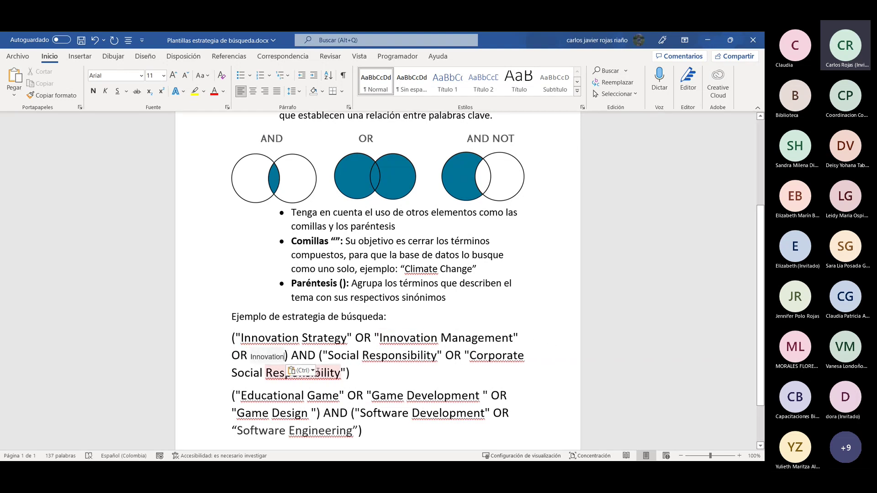
{"action": "left_click", "coordinate": [302, 371]}
{"action": "left_click", "coordinate": [325, 399]}
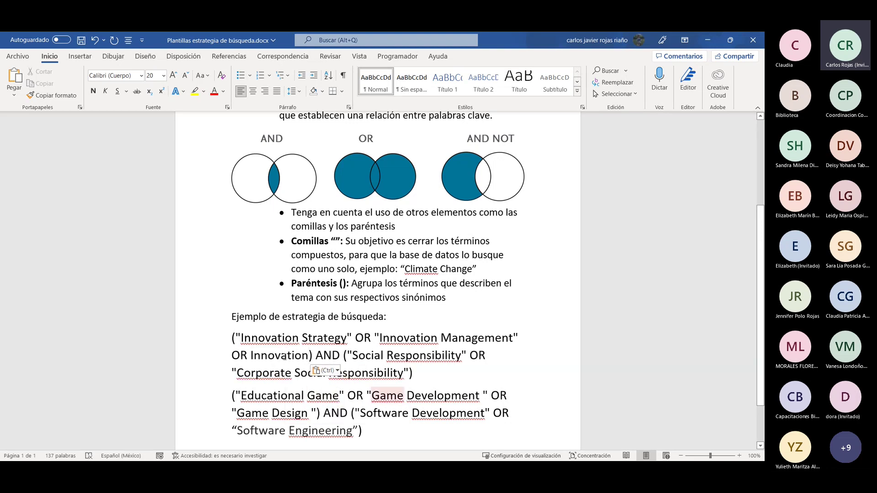
Return to Scopus and examine the full keyword list of the All fields results for further terms related to the strategy.
{"action": "key", "text": "alt+Tab"}
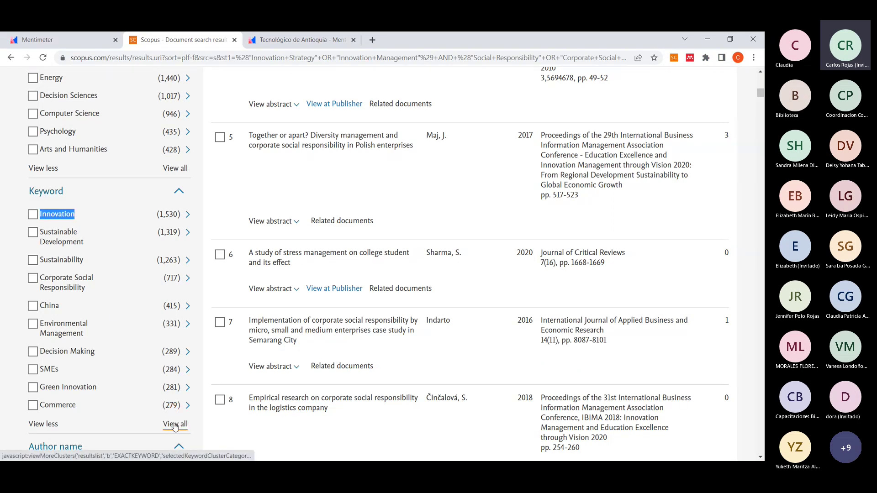
{"action": "left_click", "coordinate": [177, 425]}
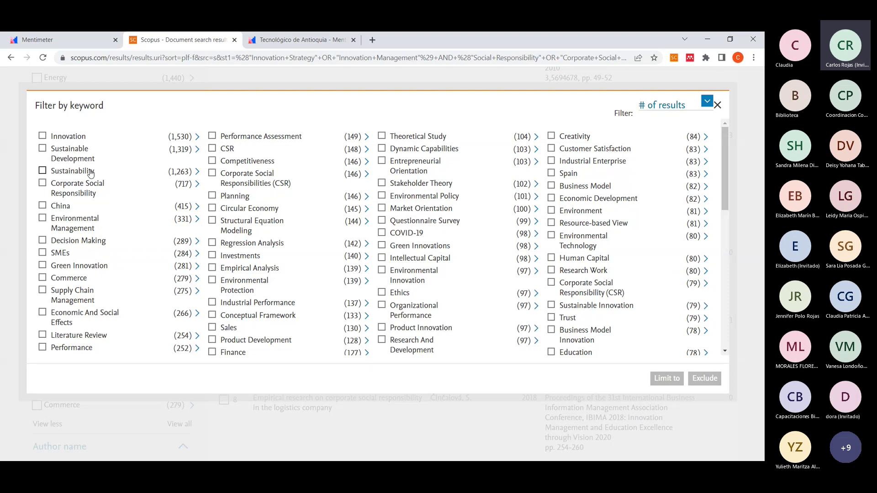
{"action": "scroll", "coordinate": [110, 274], "scroll_direction": "down", "scroll_amount": 1}
{"action": "scroll", "coordinate": [110, 274], "scroll_direction": "down", "scroll_amount": 3}
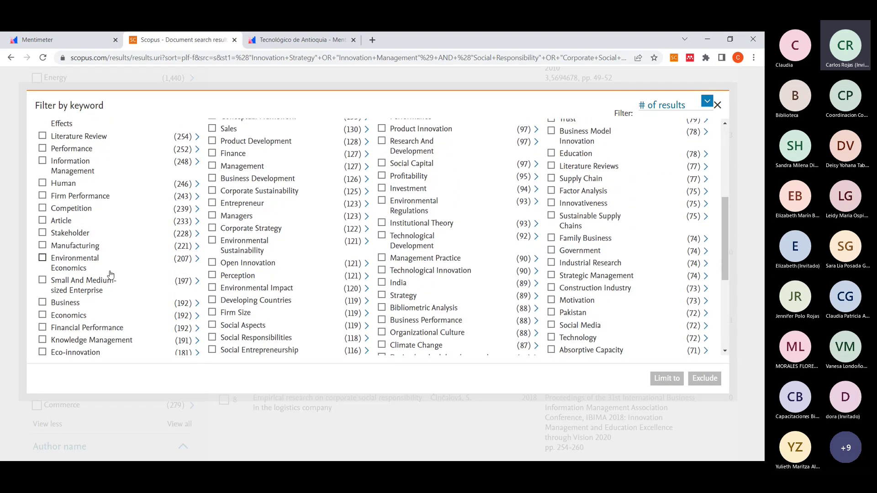
{"action": "scroll", "coordinate": [111, 274], "scroll_direction": "down", "scroll_amount": 1}
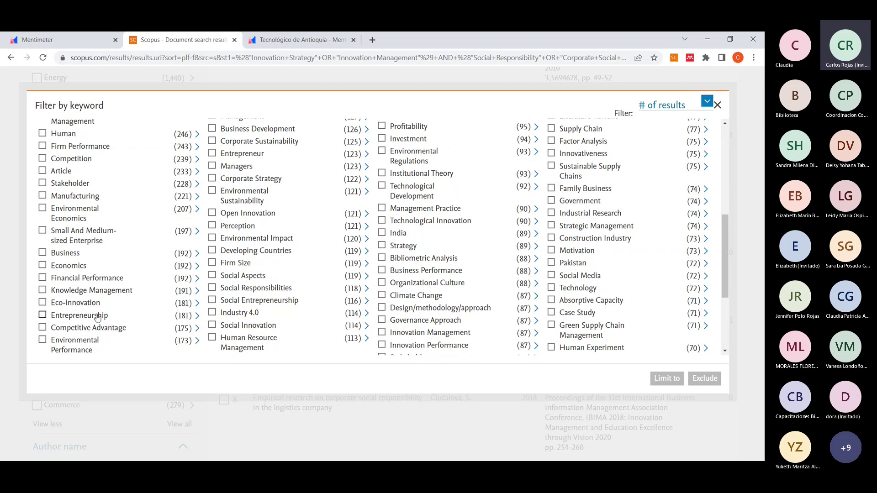
{"action": "scroll", "coordinate": [100, 322], "scroll_direction": "down", "scroll_amount": 1}
{"action": "scroll", "coordinate": [99, 321], "scroll_direction": "down", "scroll_amount": 1}
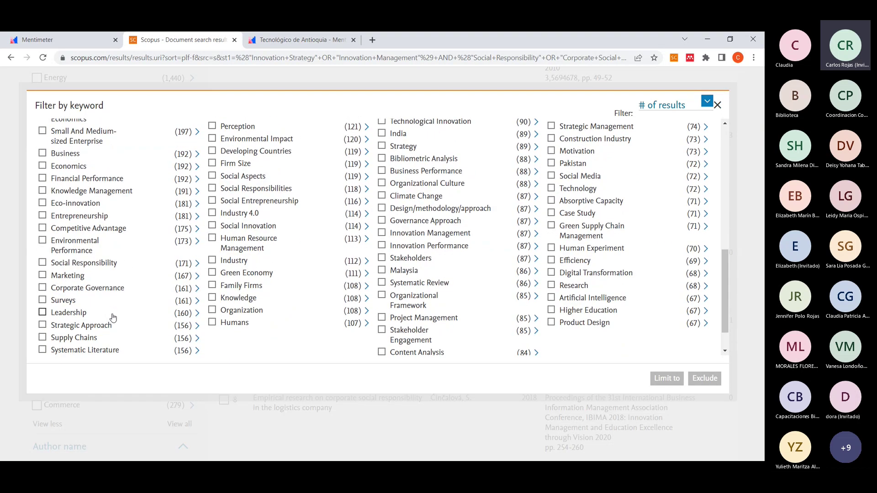
{"action": "scroll", "coordinate": [115, 313], "scroll_direction": "down", "scroll_amount": 1}
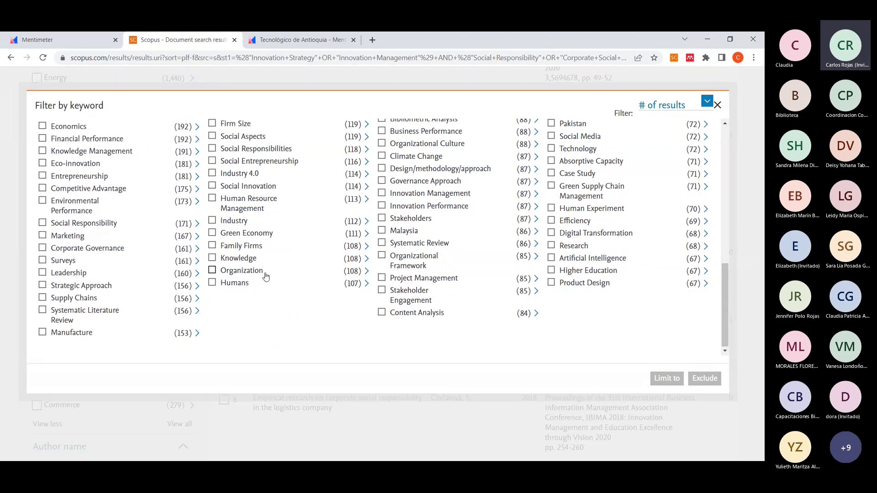
{"action": "scroll", "coordinate": [266, 276], "scroll_direction": "up", "scroll_amount": 1}
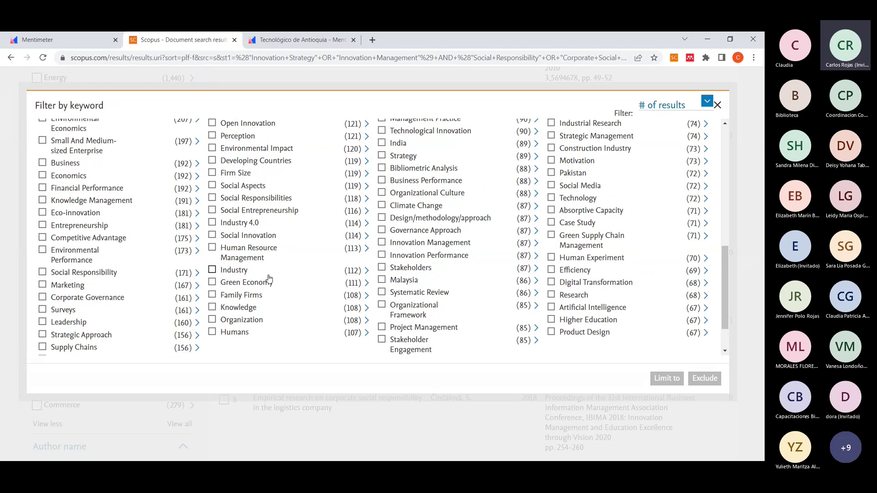
{"action": "scroll", "coordinate": [269, 279], "scroll_direction": "up", "scroll_amount": 2}
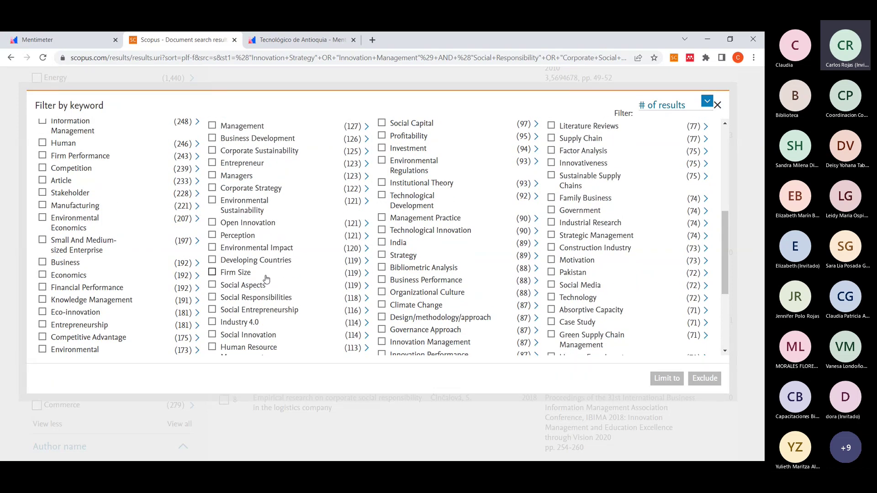
{"action": "scroll", "coordinate": [266, 273], "scroll_direction": "up", "scroll_amount": 2}
{"action": "scroll", "coordinate": [266, 273], "scroll_direction": "up", "scroll_amount": 2}
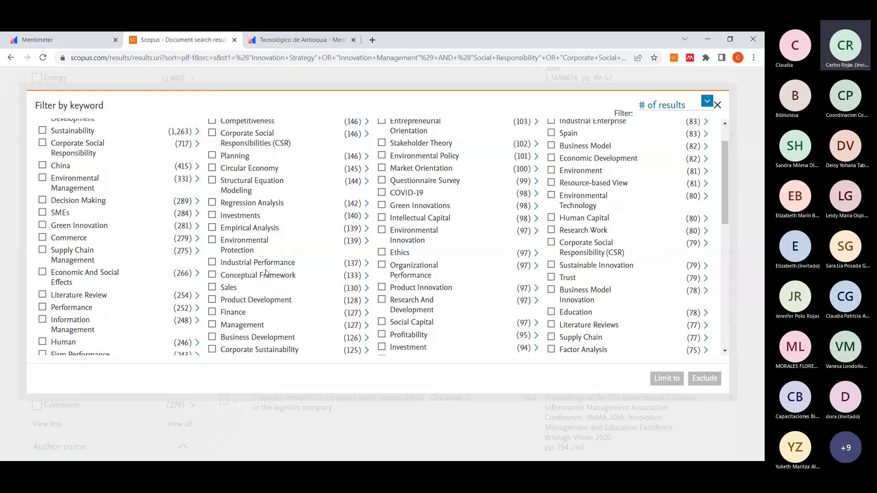
{"action": "scroll", "coordinate": [266, 273], "scroll_direction": "up", "scroll_amount": 1}
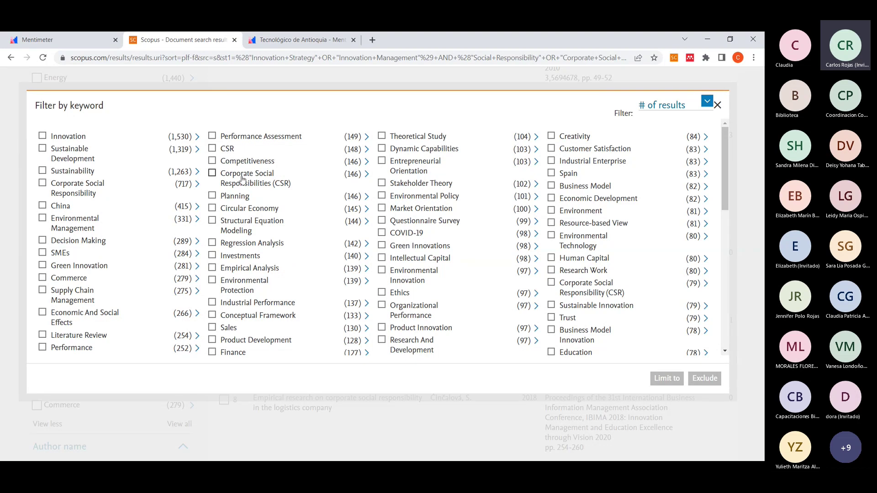
Copy the keyword CSR and add OR CSR after "Corporate Social Responsibility" in the Word document's first example, pasted as text only.
{"action": "left_click_drag", "start_coordinate": [237, 152], "coordinate": [217, 155]}
{"action": "key", "text": "ctrl+c"}
{"action": "key", "text": "alt+Tab"}
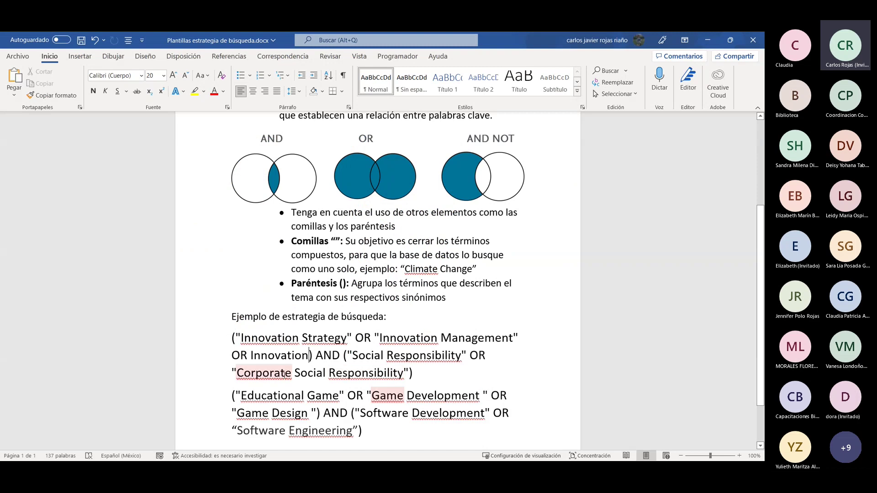
{"action": "left_click", "coordinate": [409, 373]}
{"action": "type", "text": "OR"}
{"action": "key", "text": "ctrl+v"}
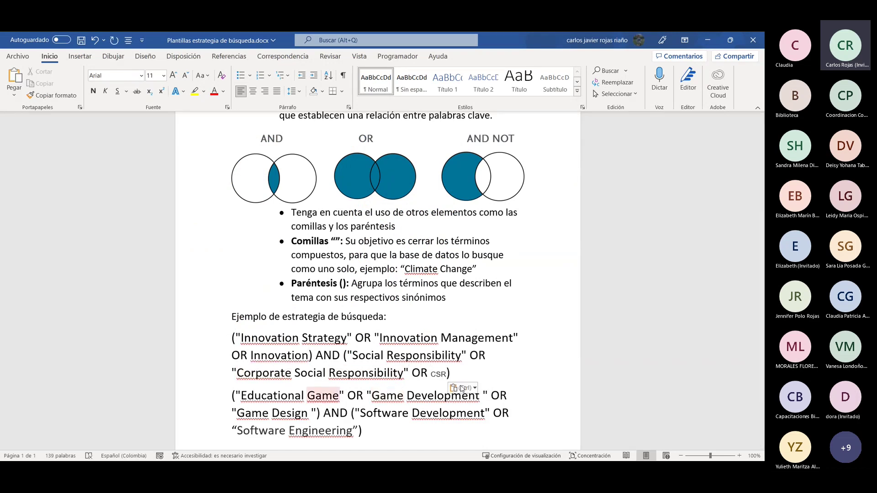
{"action": "left_click", "coordinate": [462, 389]}
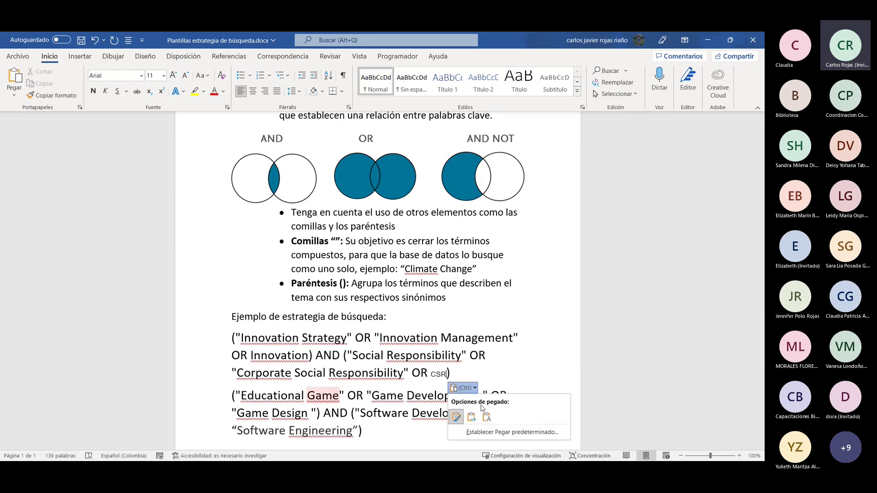
{"action": "left_click", "coordinate": [487, 418]}
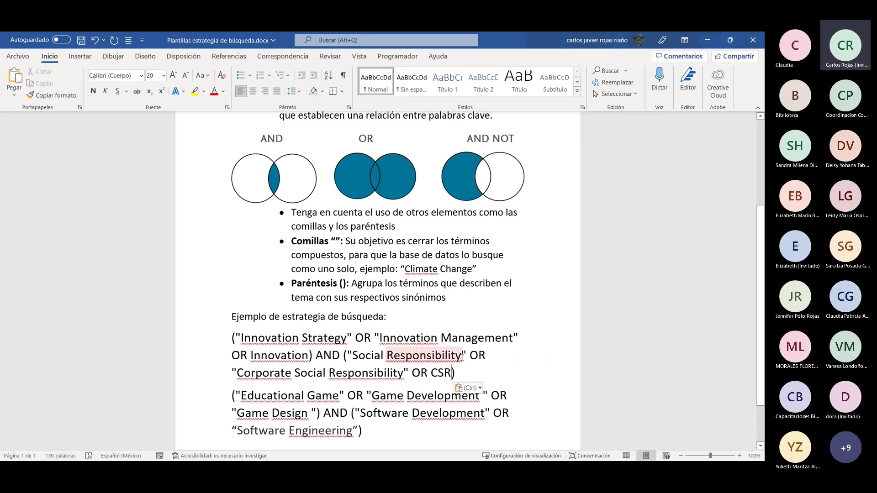
Return to Scopus and close the full keyword list to review the current search query above the results.
{"action": "key", "text": "alt+Tab"}
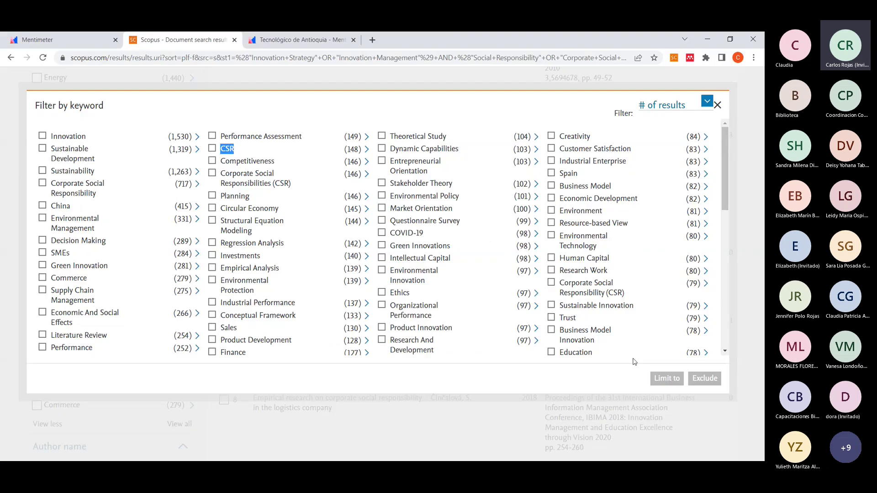
{"action": "left_click", "coordinate": [719, 110]}
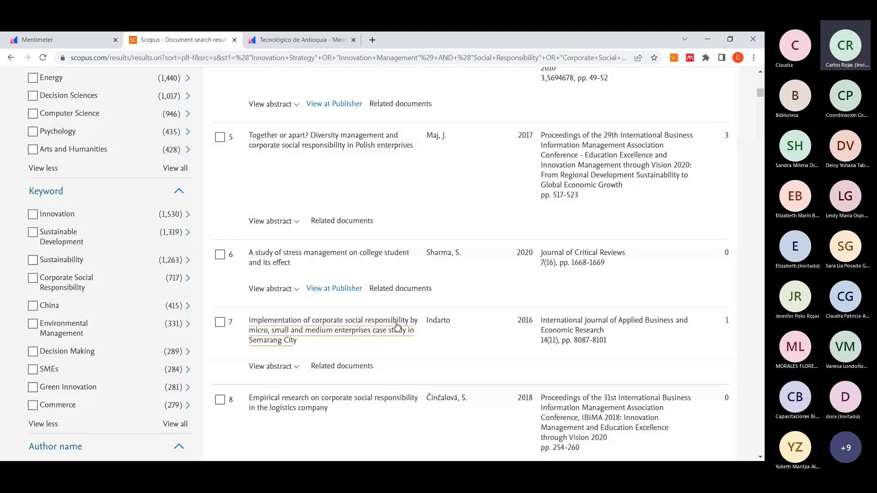
{"action": "scroll", "coordinate": [396, 326], "scroll_direction": "up", "scroll_amount": 15}
{"action": "scroll", "coordinate": [397, 326], "scroll_direction": "up", "scroll_amount": 3}
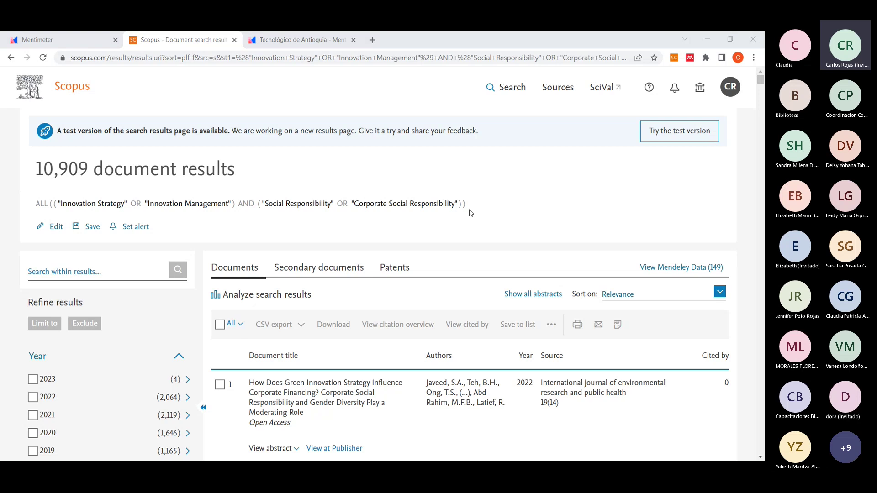
Switch to the Word document and copy the whole first example strategy with the added terms Innovation and CSR.
{"action": "key", "text": "alt+Tab"}
{"action": "left_click_drag", "start_coordinate": [455, 374], "coordinate": [227, 340]}
{"action": "key", "text": "ctrl+c"}
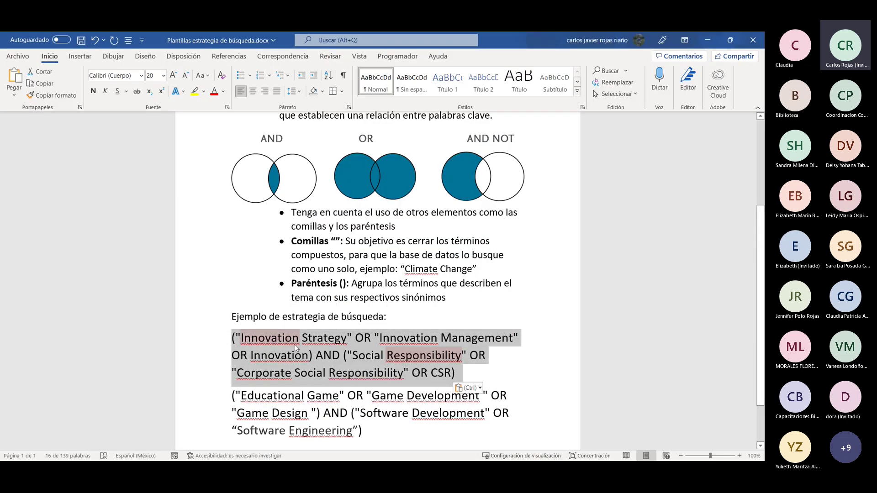
{"action": "right_click", "coordinate": [296, 347]}
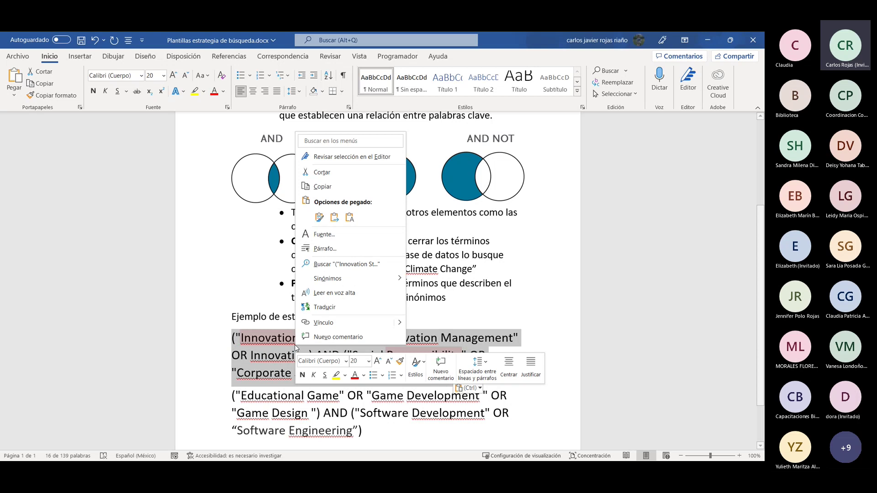
{"action": "left_click", "coordinate": [325, 186]}
Edit the Scopus search, replace its query with the copied strategy including Innovation and CSR, and run it within All fields.
{"action": "key", "text": "alt+Tab"}
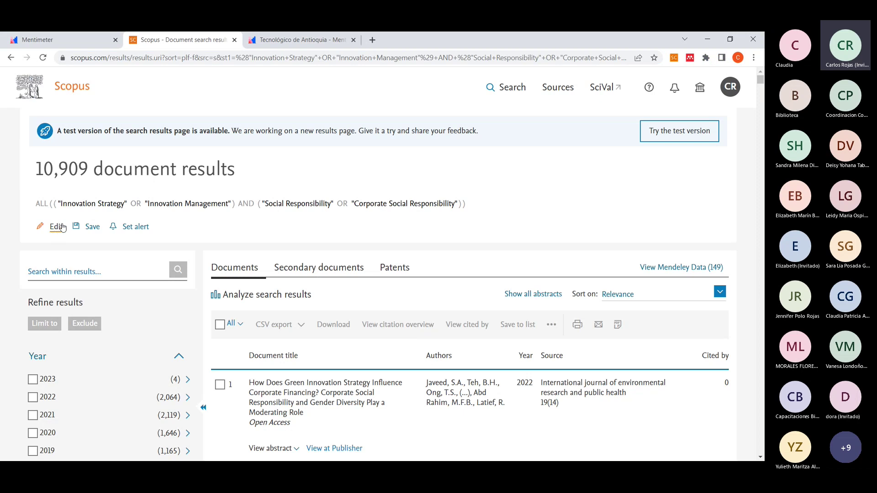
{"action": "left_click", "coordinate": [58, 229]}
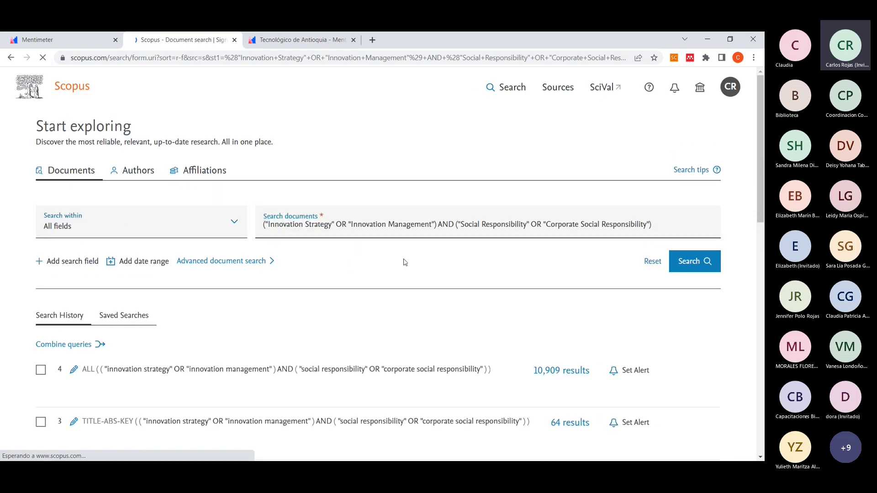
{"action": "left_click_drag", "start_coordinate": [651, 225], "coordinate": [200, 224]}
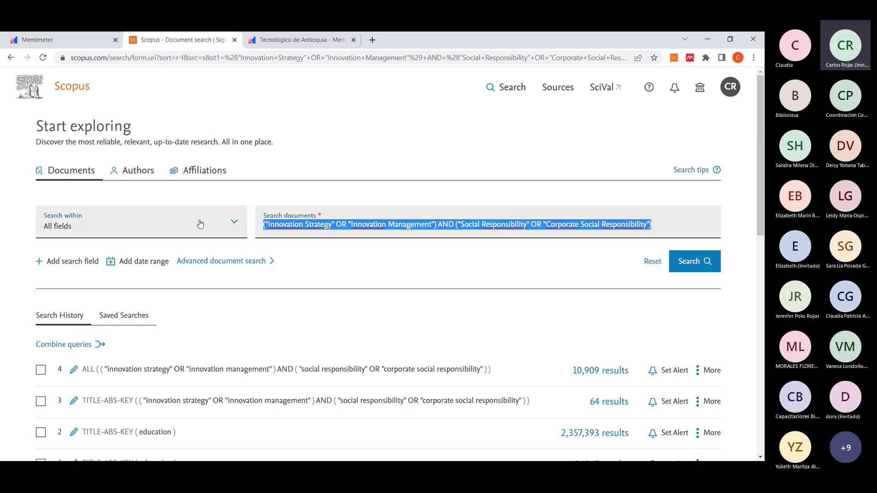
{"action": "key", "text": "BackSpace"}
{"action": "key", "text": "ctrl+v"}
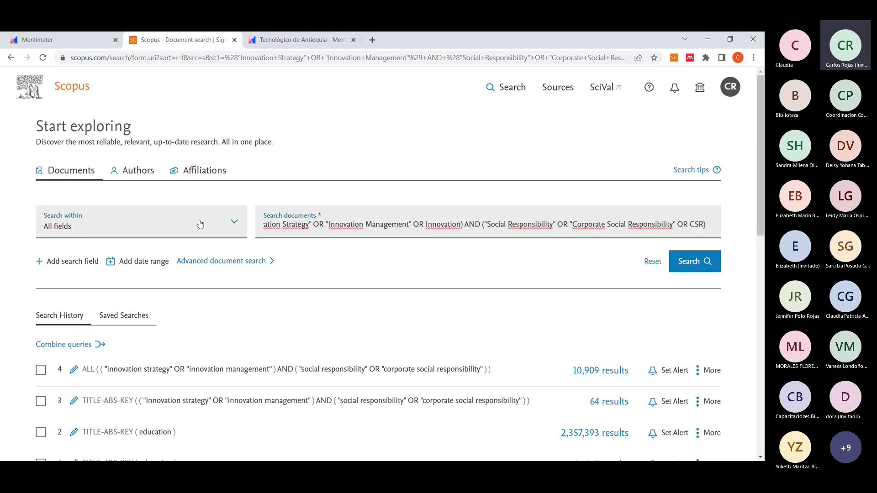
{"action": "left_click", "coordinate": [688, 261]}
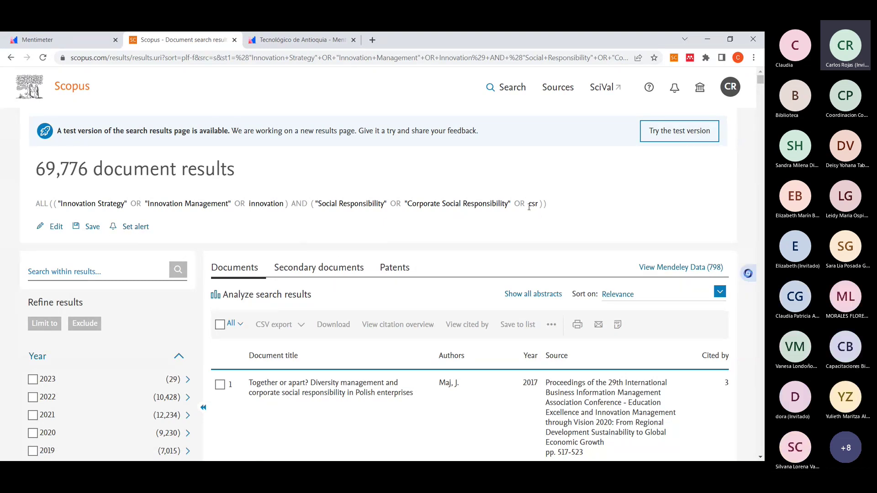
Edit the search so the expanded strategy is searched within Article title, Abstract, Keywords, and run it again.
{"action": "left_click", "coordinate": [55, 228]}
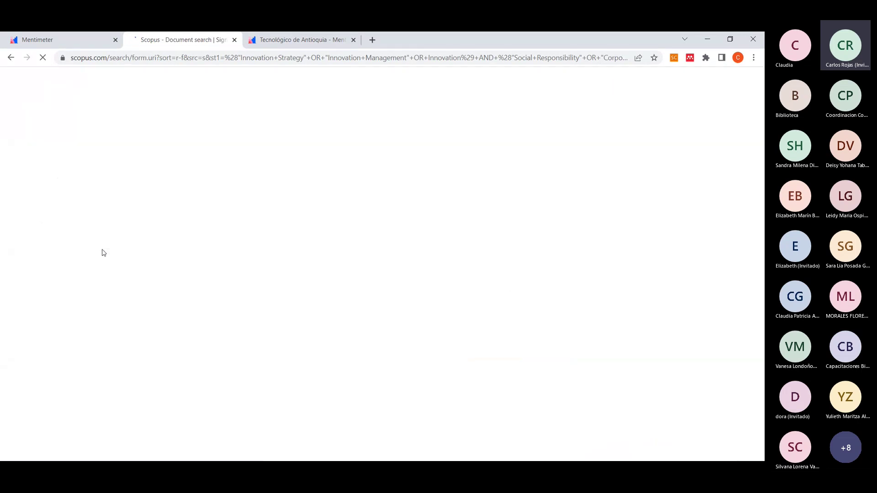
{"action": "left_click", "coordinate": [168, 231]}
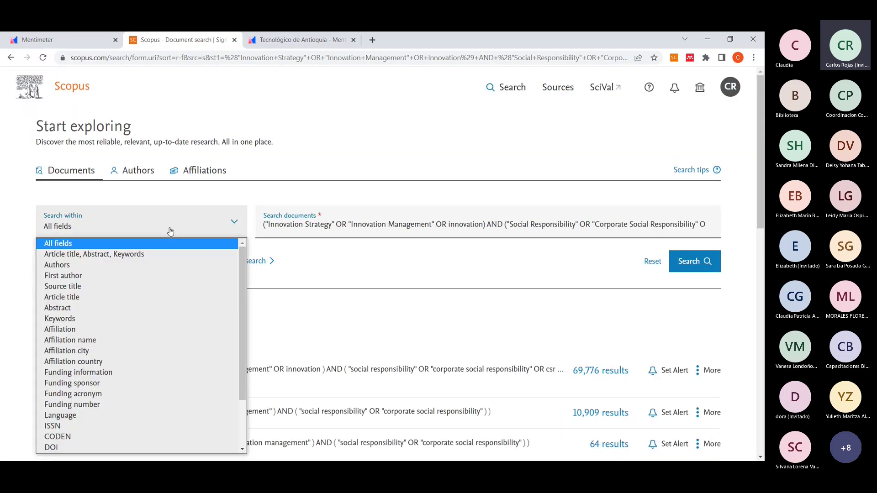
{"action": "left_click", "coordinate": [129, 257]}
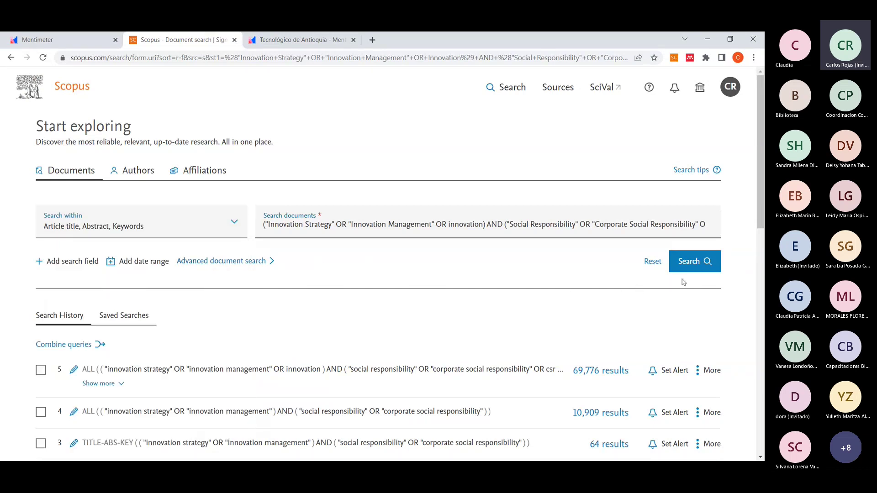
{"action": "left_click", "coordinate": [713, 270]}
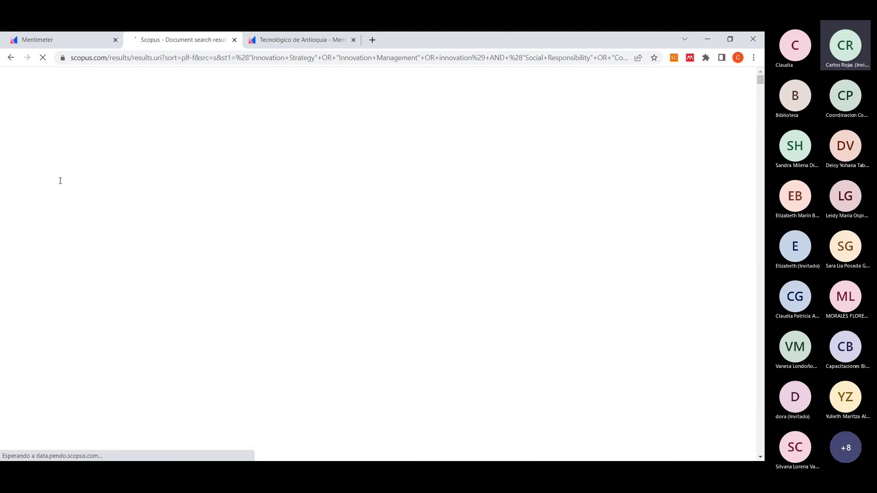
Examine the Year, Subject area and Keyword filters of the Article title, Abstract, Keywords results and review the query above them.
{"action": "scroll", "coordinate": [71, 191], "scroll_direction": "down", "scroll_amount": 5}
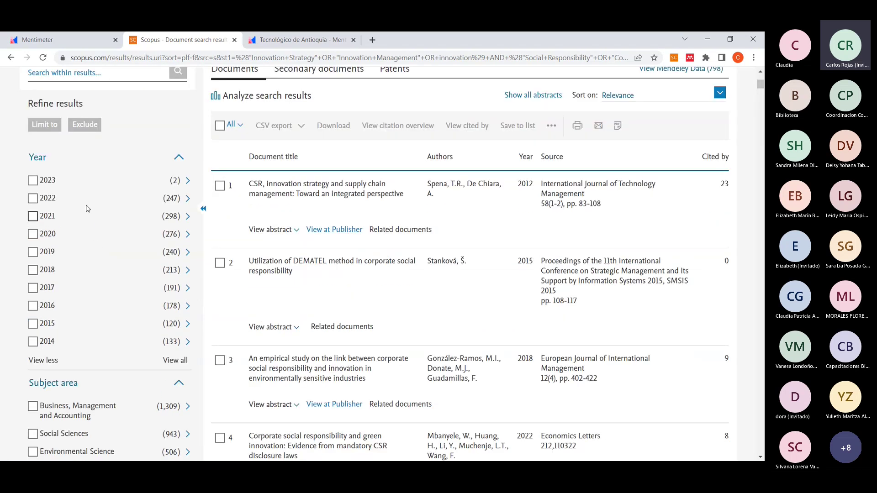
{"action": "scroll", "coordinate": [80, 251], "scroll_direction": "down", "scroll_amount": 4}
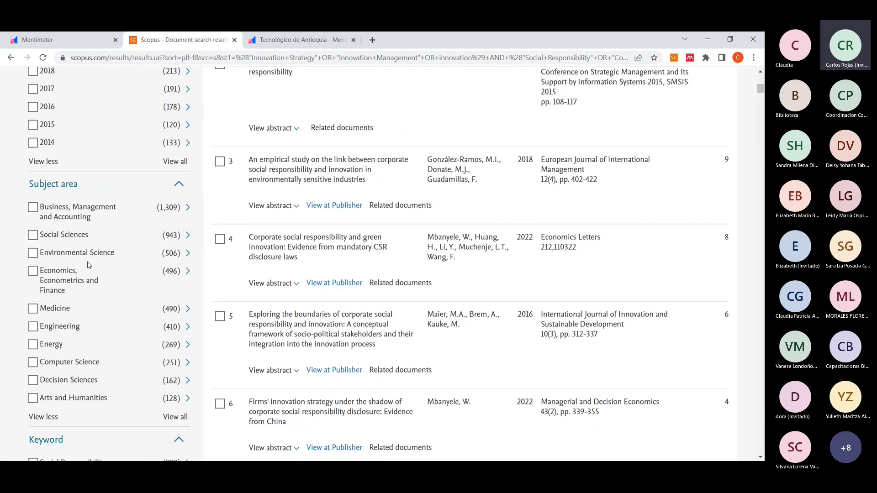
{"action": "scroll", "coordinate": [89, 265], "scroll_direction": "up", "scroll_amount": 3}
{"action": "scroll", "coordinate": [89, 265], "scroll_direction": "up", "scroll_amount": 5}
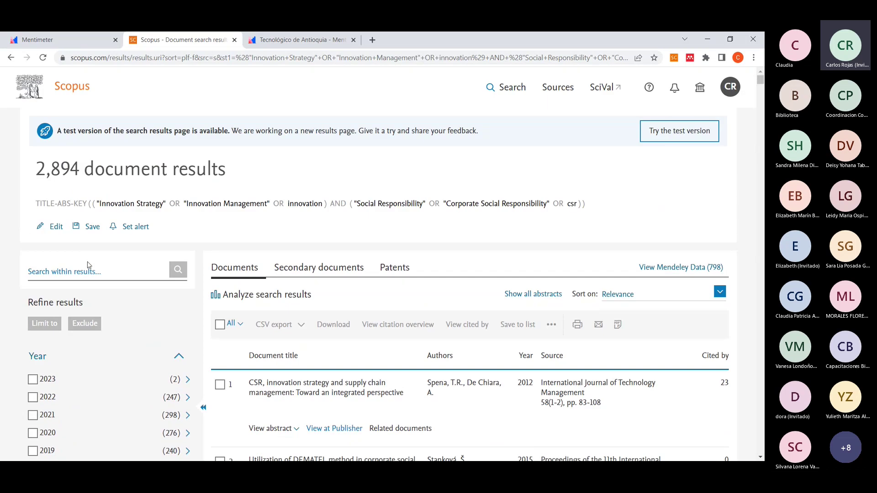
{"action": "scroll", "coordinate": [84, 283], "scroll_direction": "down", "scroll_amount": 2}
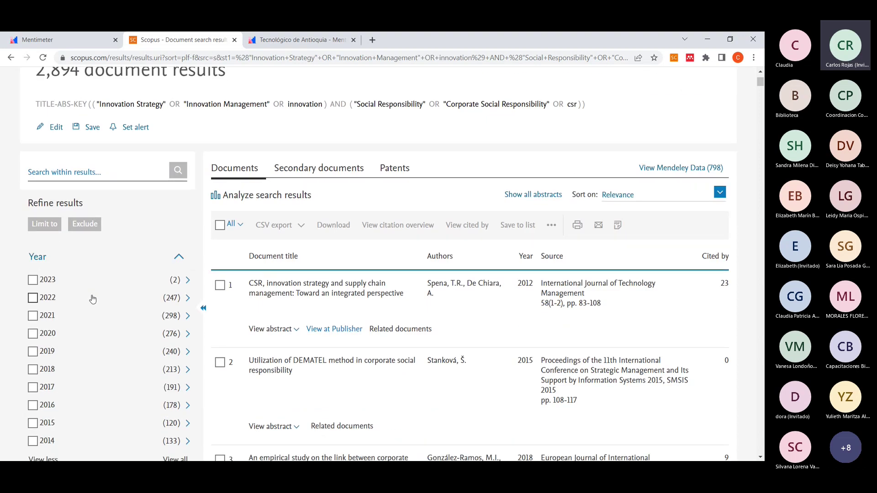
{"action": "scroll", "coordinate": [166, 333], "scroll_direction": "down", "scroll_amount": 3}
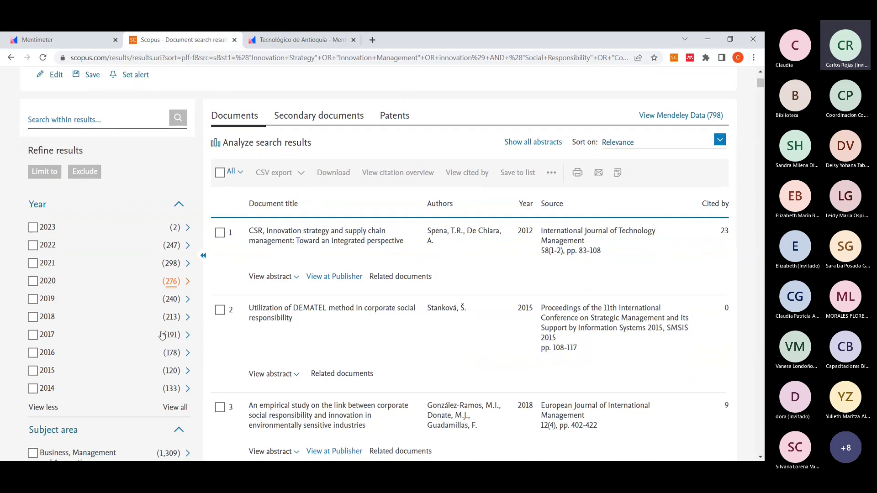
{"action": "scroll", "coordinate": [162, 336], "scroll_direction": "down", "scroll_amount": 2}
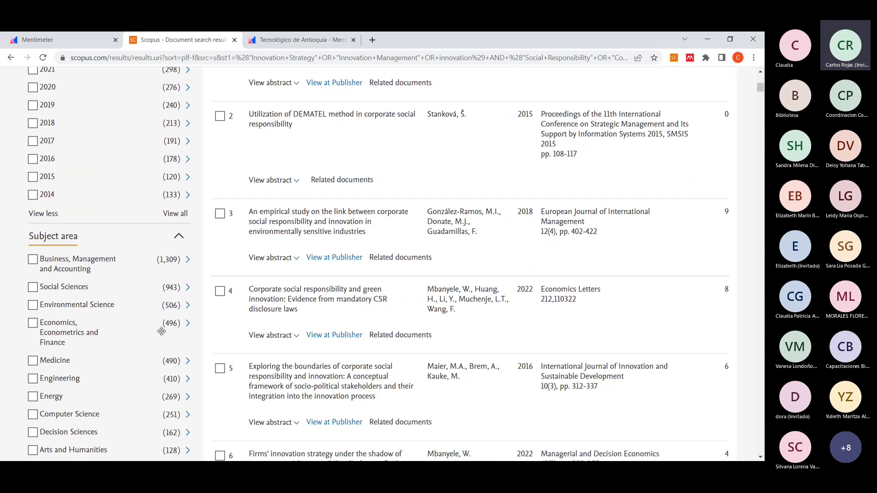
{"action": "scroll", "coordinate": [162, 336], "scroll_direction": "down", "scroll_amount": 2}
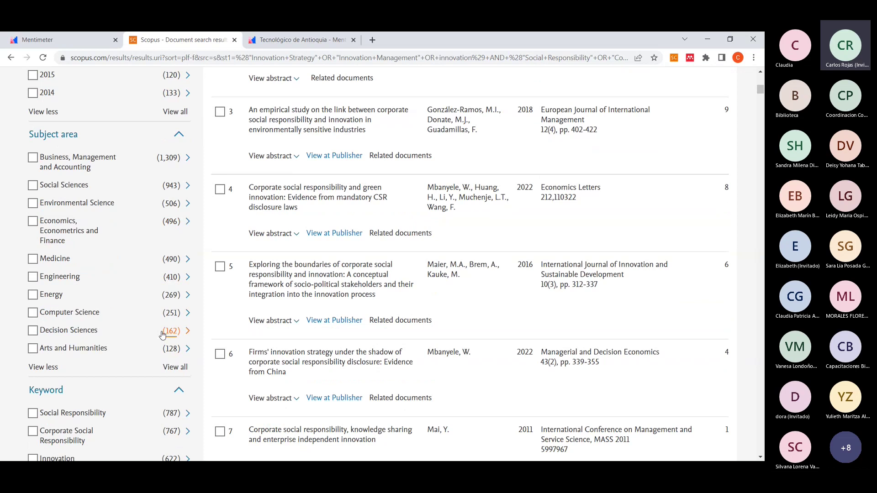
{"action": "scroll", "coordinate": [163, 338], "scroll_direction": "down", "scroll_amount": 3}
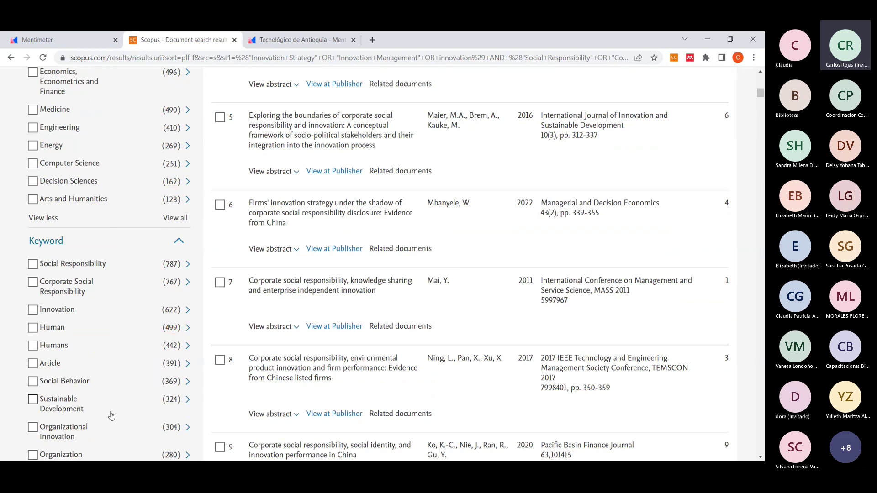
{"action": "scroll", "coordinate": [111, 416], "scroll_direction": "up", "scroll_amount": 1}
{"action": "scroll", "coordinate": [111, 415], "scroll_direction": "up", "scroll_amount": 4}
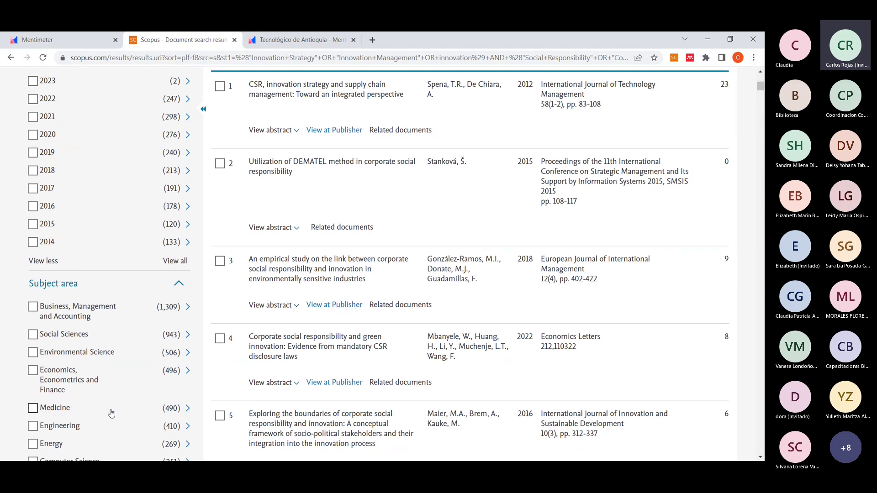
{"action": "scroll", "coordinate": [111, 410], "scroll_direction": "up", "scroll_amount": 5}
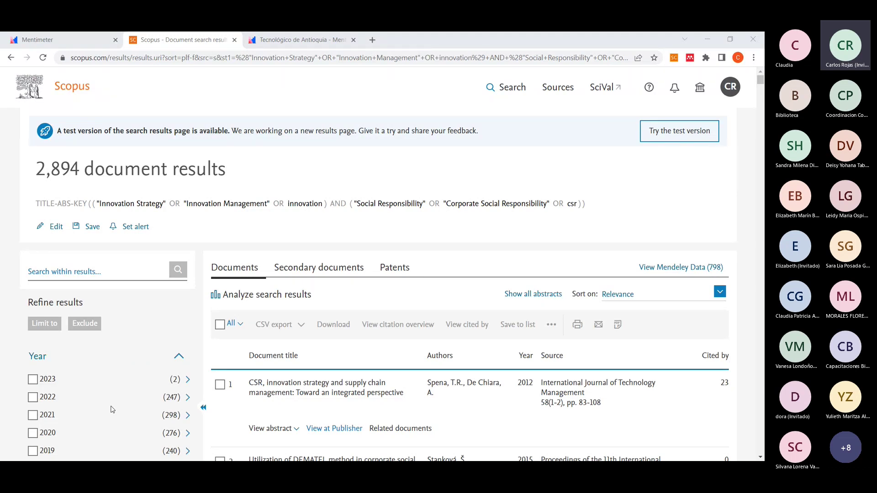
Switch to the Word document to check the first example strategy and return to the Scopus results.
{"action": "key", "text": "alt+Tab"}
{"action": "left_click", "coordinate": [319, 343]}
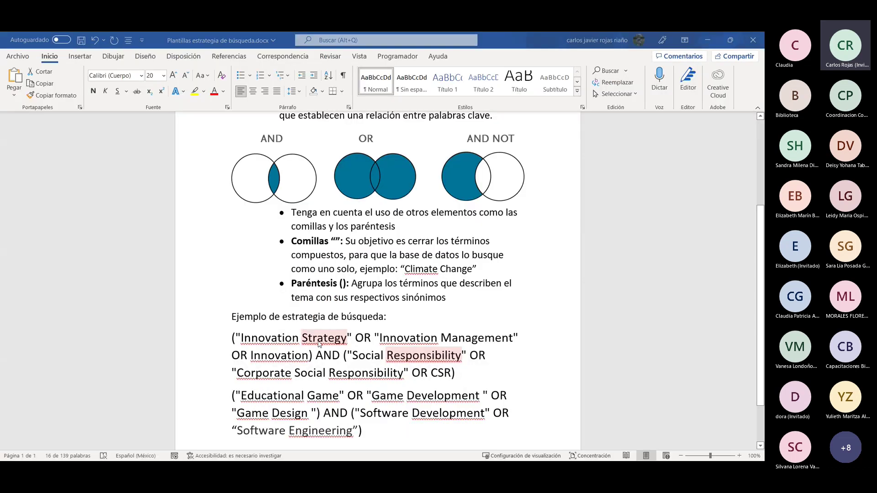
{"action": "key", "text": "alt+Tab"}
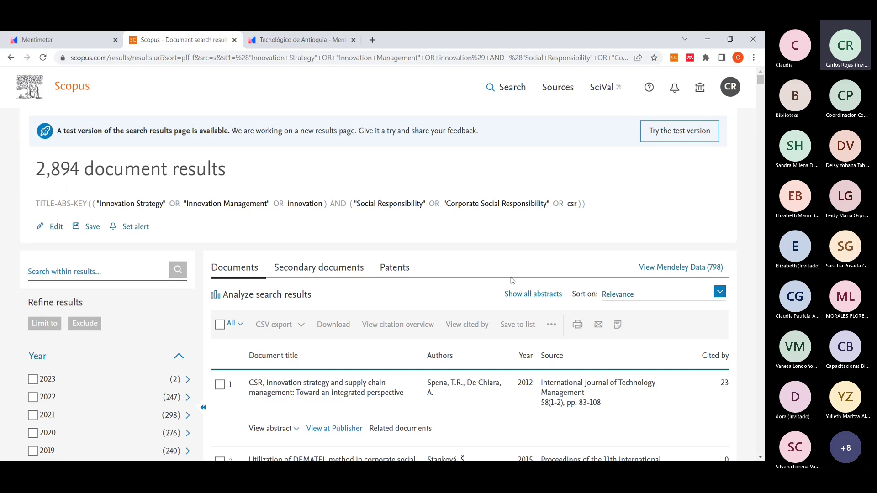
{"action": "scroll", "coordinate": [512, 280], "scroll_direction": "down", "scroll_amount": 2}
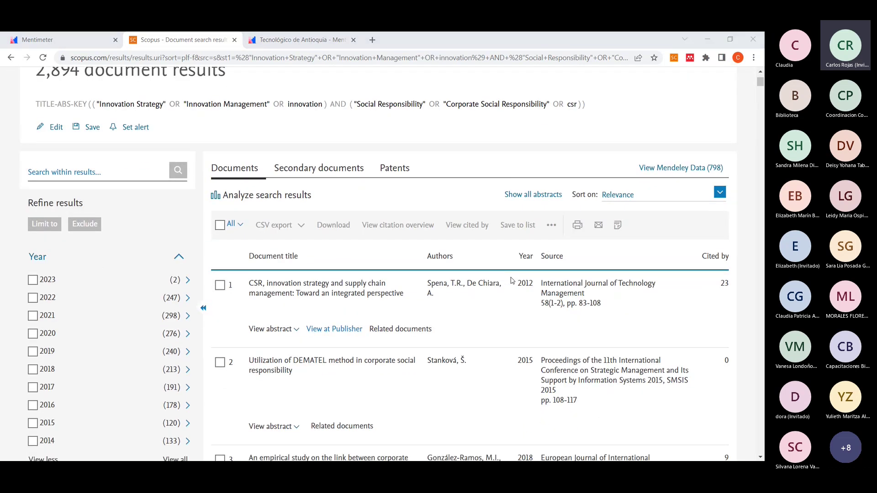
{"action": "key", "text": "alt+Tab"}
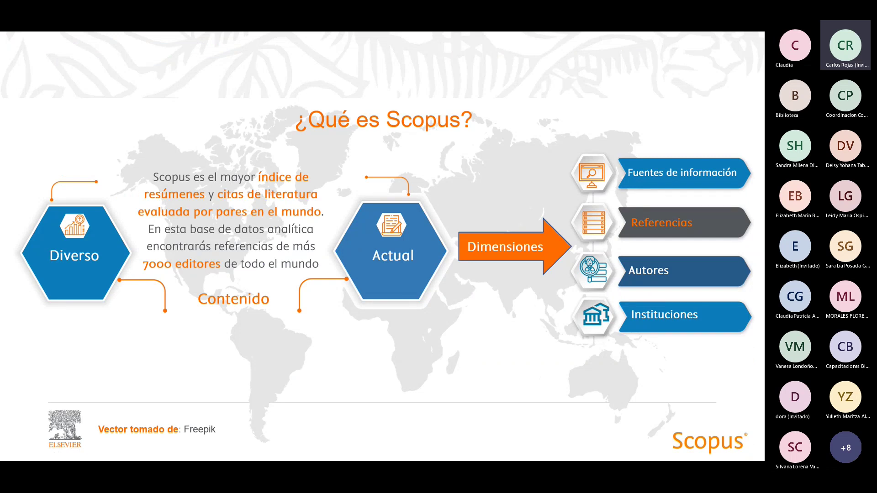
{"action": "key", "text": "alt+Tab"}
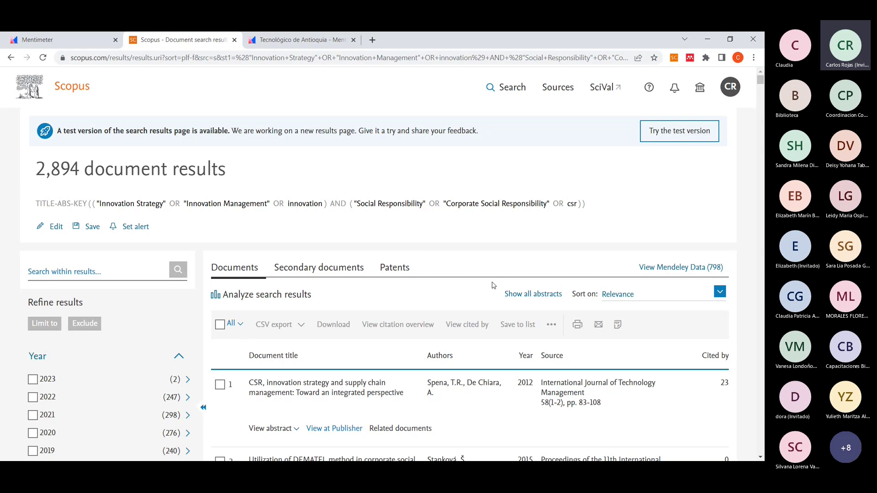
Sort the search results by Date (oldest) and switch the sorting back to Relevance.
{"action": "triple_click", "coordinate": [596, 298]}
{"action": "left_click", "coordinate": [631, 301]}
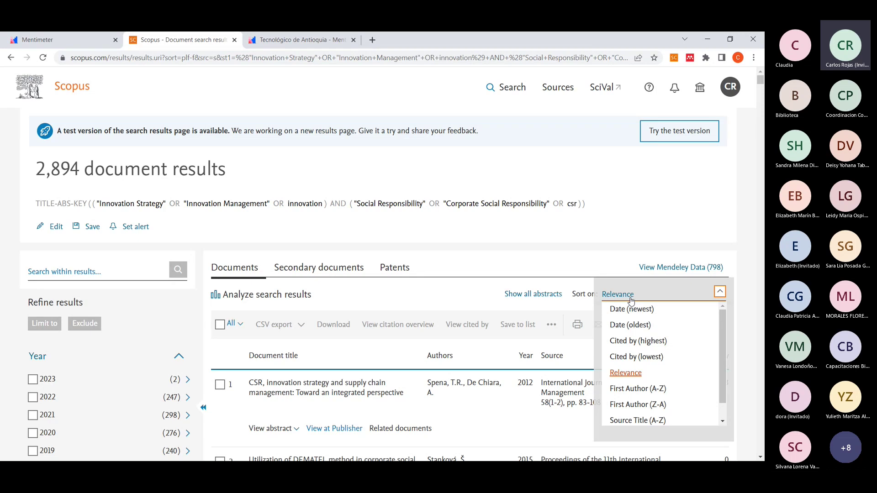
{"action": "left_click", "coordinate": [623, 325]}
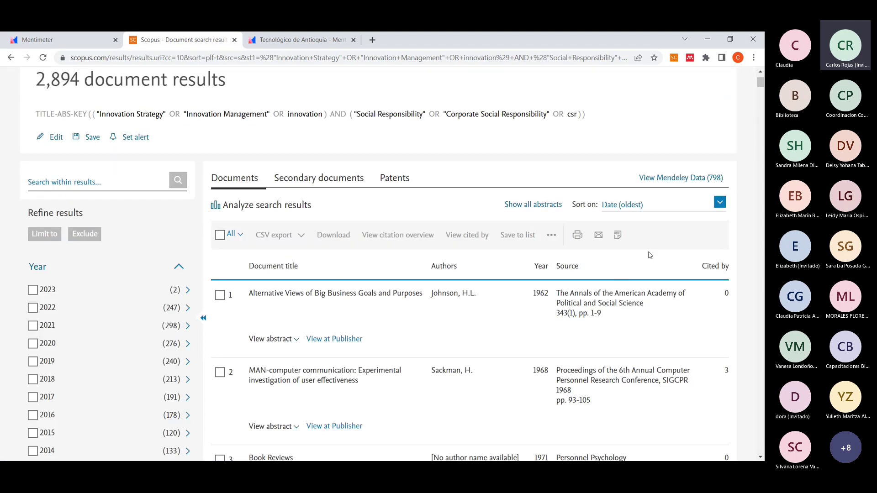
{"action": "left_click", "coordinate": [671, 206]}
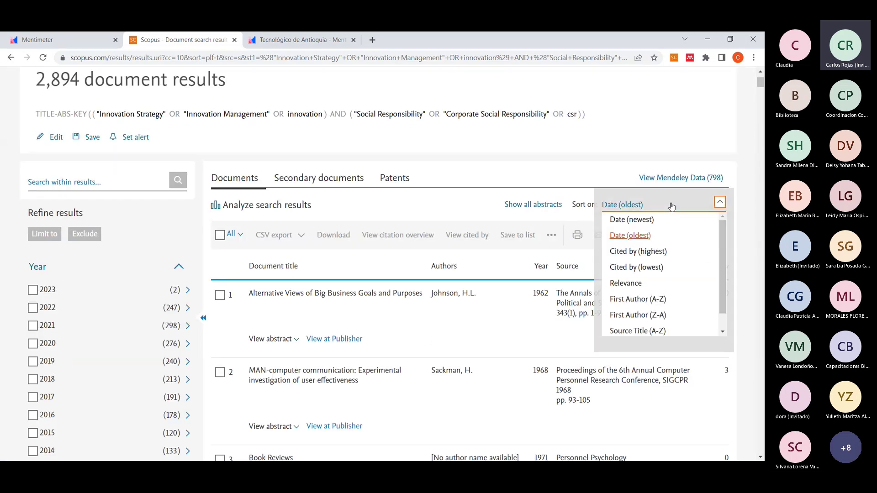
{"action": "left_click", "coordinate": [624, 284]}
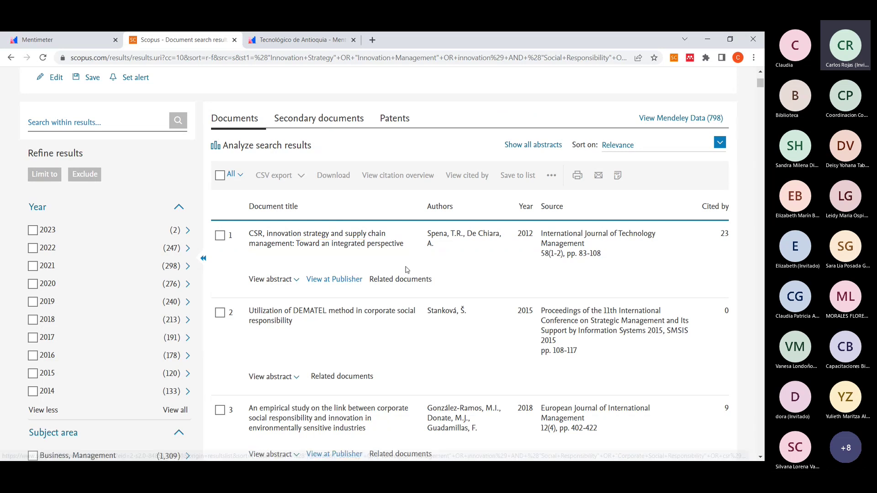
Sort the search results by Cited by (highest).
{"action": "left_click", "coordinate": [610, 147]}
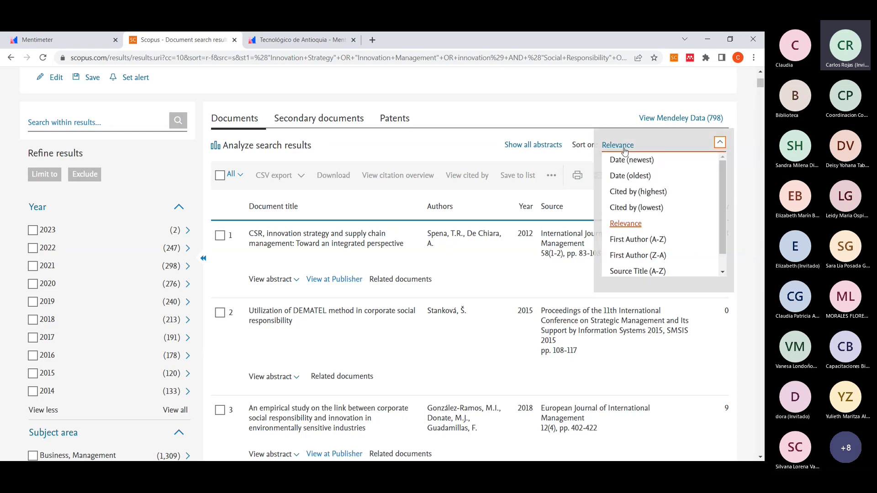
{"action": "left_click", "coordinate": [641, 196]}
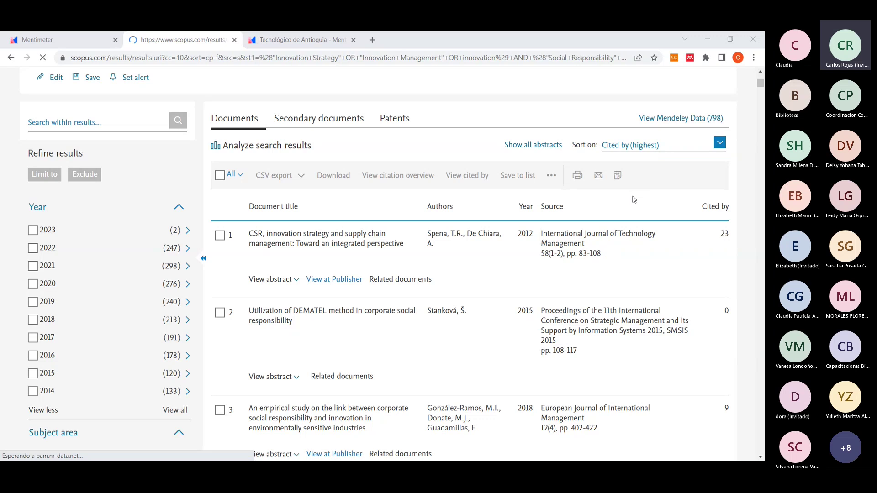
{"action": "key", "text": "alt+Tab"}
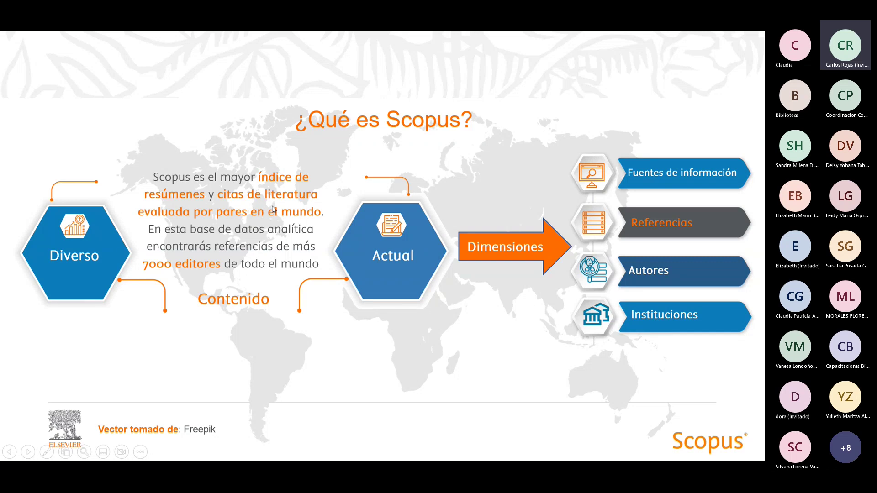
{"action": "key", "text": "alt+Tab"}
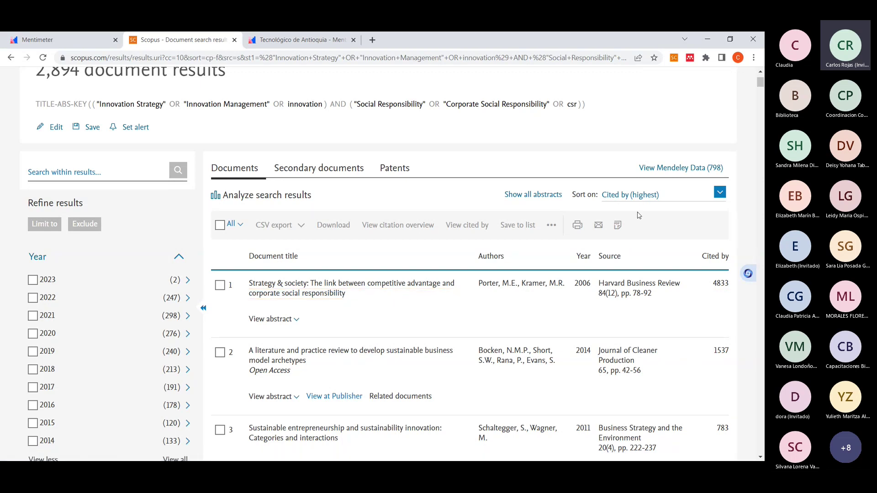
Open the first result, "Strategy & society", examine its citation metrics and the highlighted search terms in its abstract, and return to the results.
{"action": "left_click", "coordinate": [372, 290]}
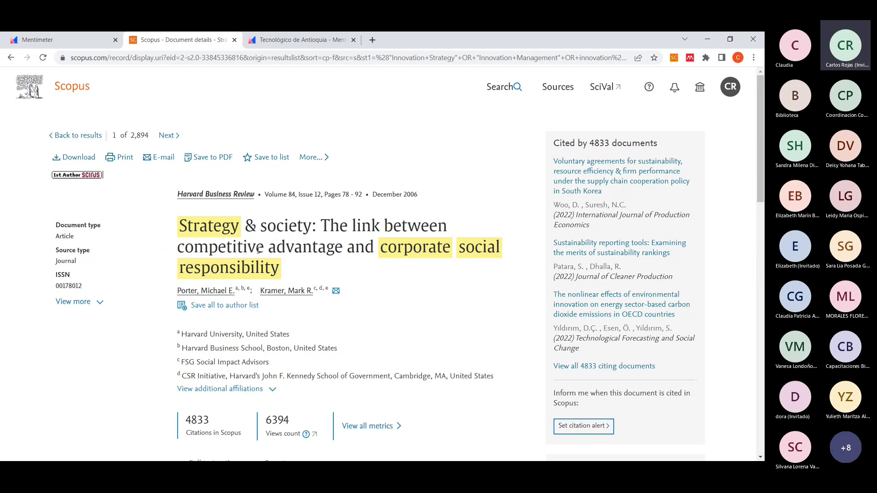
{"action": "scroll", "coordinate": [266, 251], "scroll_direction": "down", "scroll_amount": 1}
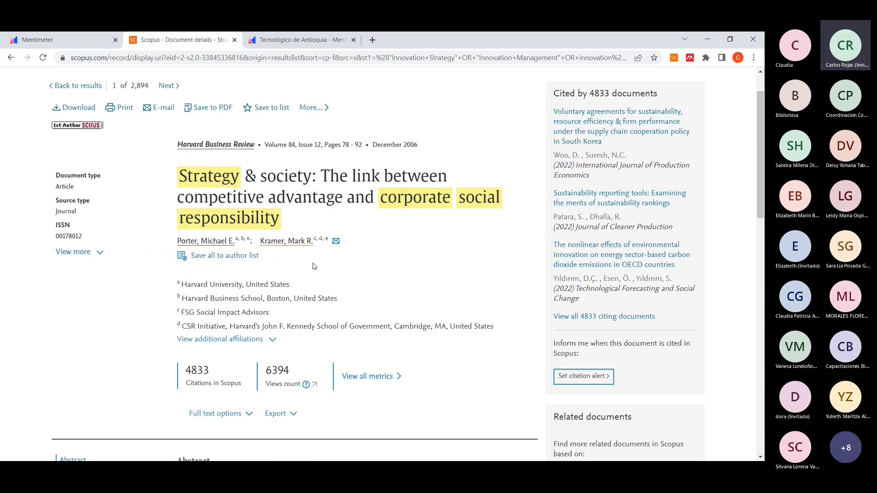
{"action": "scroll", "coordinate": [318, 272], "scroll_direction": "down", "scroll_amount": 2}
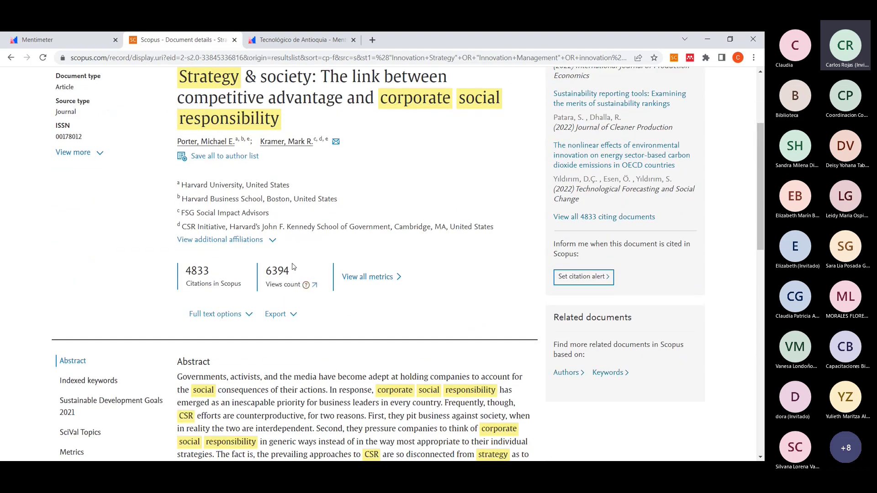
{"action": "scroll", "coordinate": [304, 292], "scroll_direction": "down", "scroll_amount": 2}
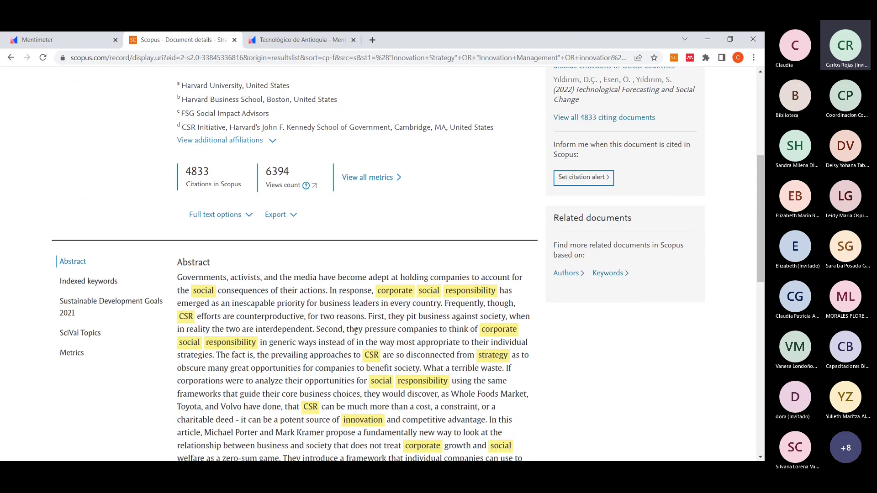
{"action": "scroll", "coordinate": [313, 278], "scroll_direction": "down", "scroll_amount": 1}
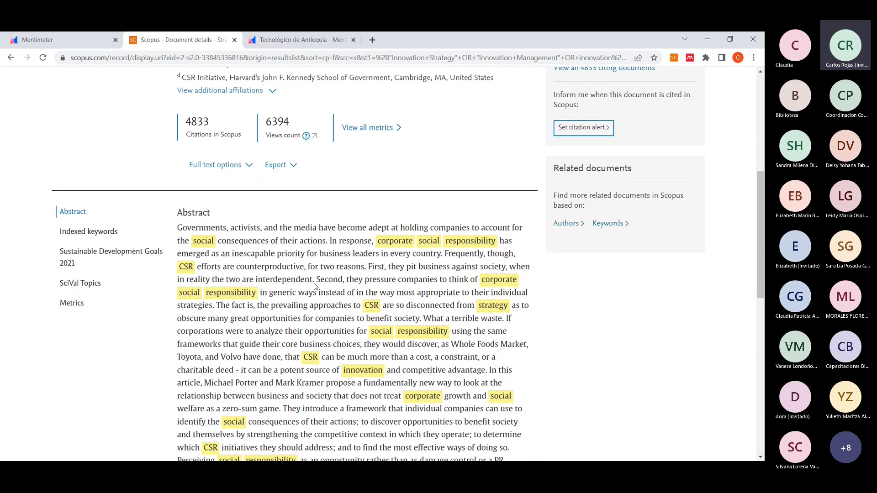
{"action": "scroll", "coordinate": [309, 289], "scroll_direction": "down", "scroll_amount": 9}
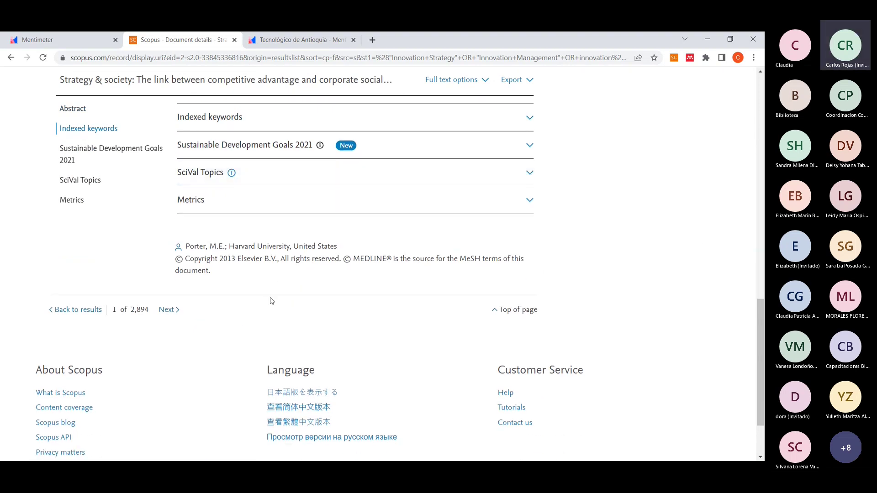
{"action": "scroll", "coordinate": [288, 299], "scroll_direction": "up", "scroll_amount": 5}
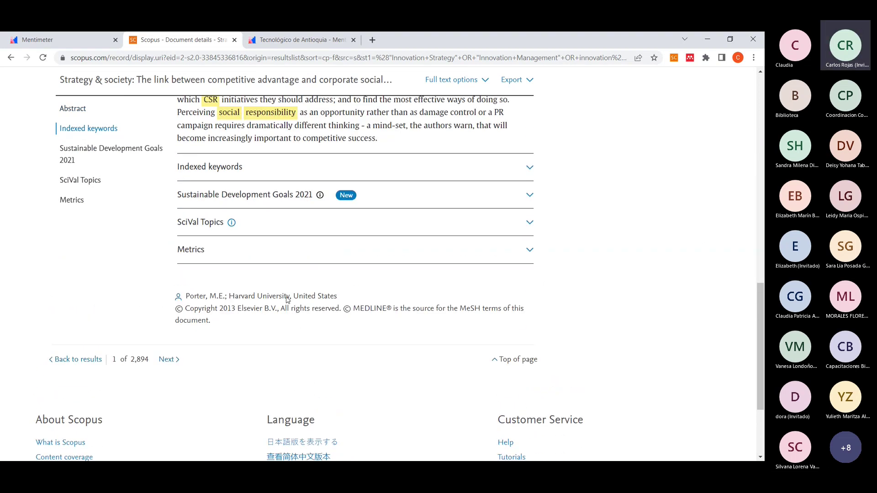
{"action": "scroll", "coordinate": [287, 298], "scroll_direction": "up", "scroll_amount": 6}
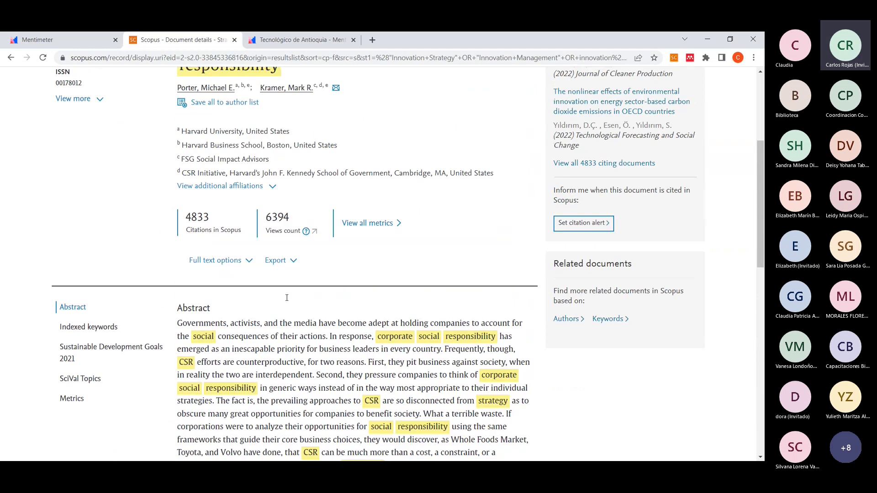
{"action": "left_click", "coordinate": [10, 58]}
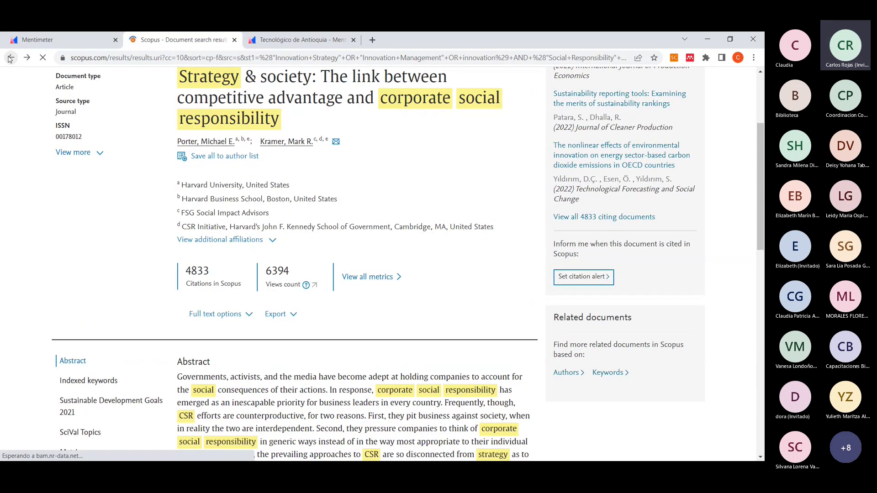
Open the second result, "A literature and practice review to develop sustainable business model archetypes", examine its highlighted abstract terms and references, and return to the results.
{"action": "scroll", "coordinate": [486, 333], "scroll_direction": "down", "scroll_amount": 3}
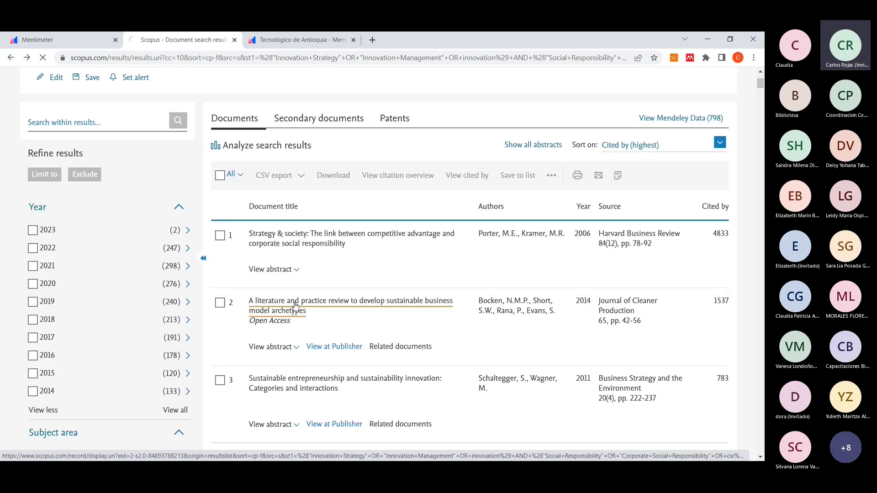
{"action": "left_click", "coordinate": [295, 305]}
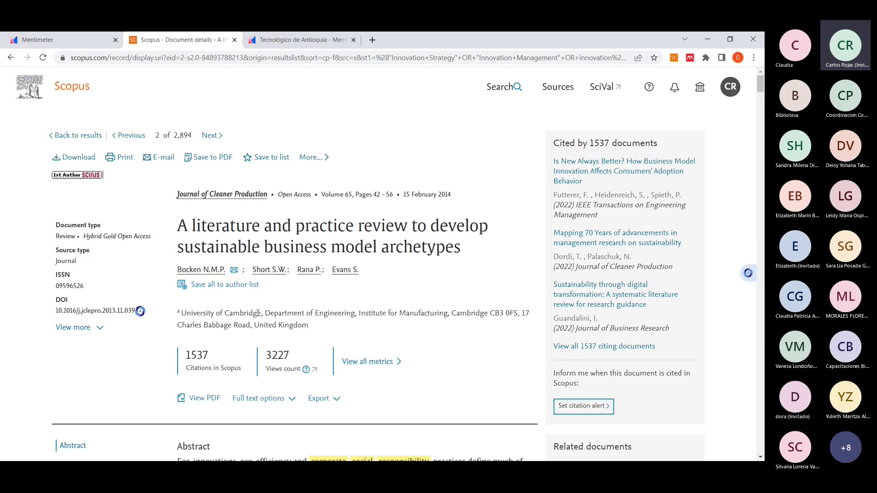
{"action": "scroll", "coordinate": [286, 329], "scroll_direction": "down", "scroll_amount": 5}
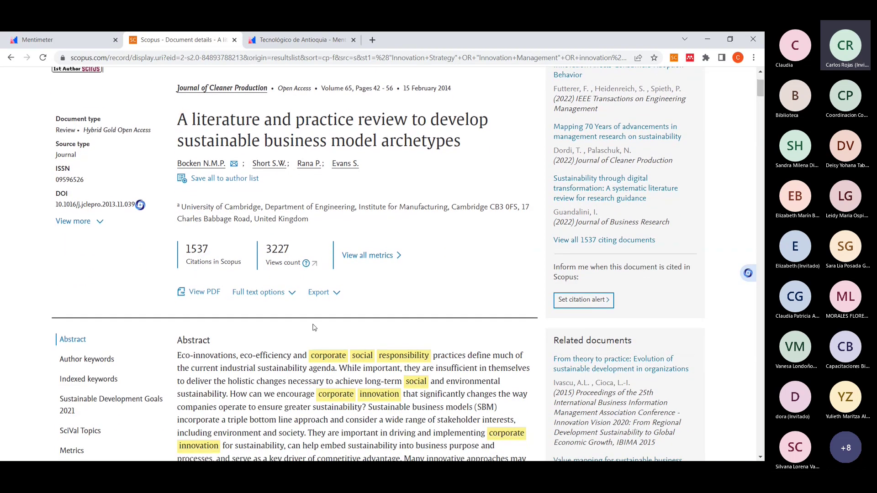
{"action": "scroll", "coordinate": [355, 305], "scroll_direction": "down", "scroll_amount": 15}
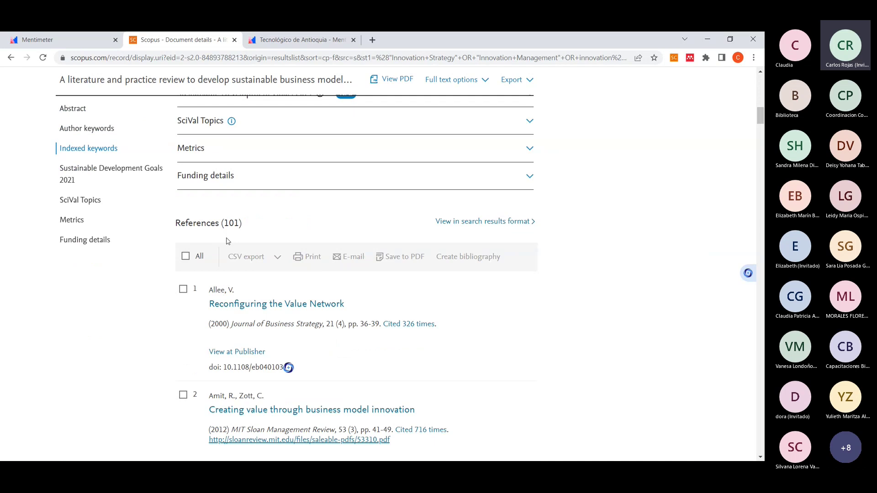
{"action": "left_click", "coordinate": [11, 57]}
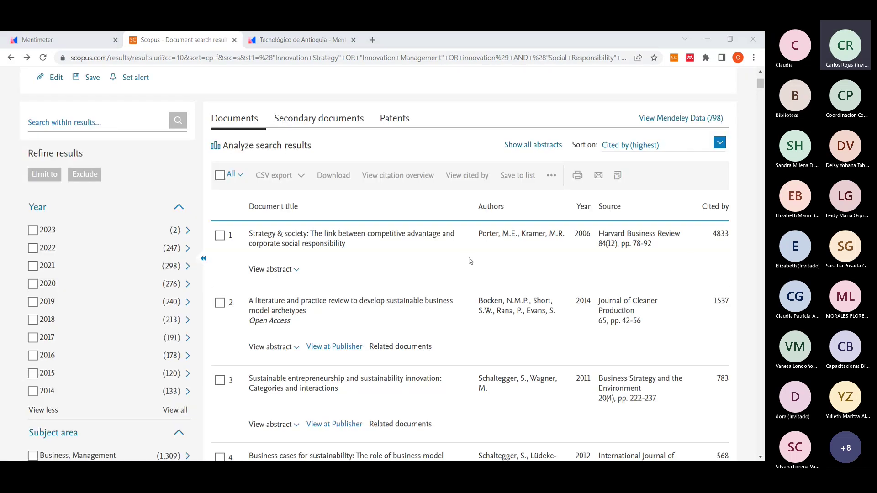
Check the "¿Qué es Scopus?" slide in the presentation, return to the Scopus results, and highlight the full search query.
{"action": "key", "text": "alt+Tab"}
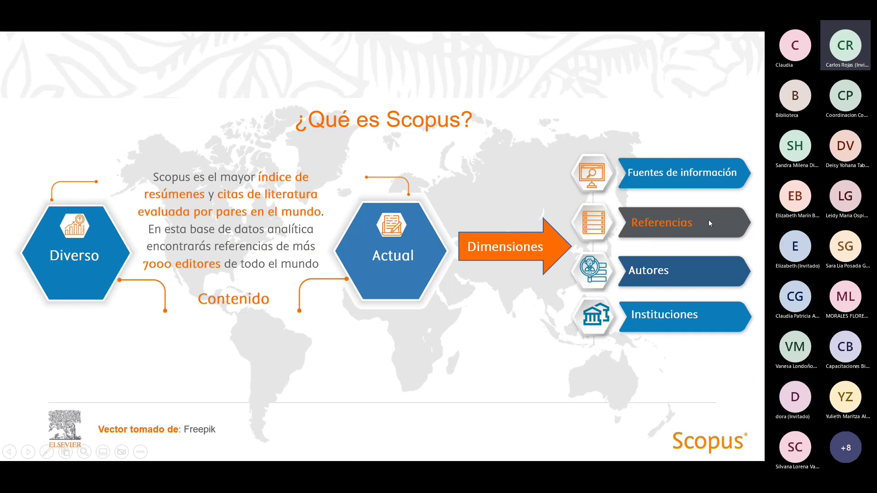
{"action": "key", "text": "alt+Tab"}
{"action": "scroll", "coordinate": [600, 210], "scroll_direction": "up", "scroll_amount": 3}
{"action": "left_click_drag", "start_coordinate": [586, 205], "coordinate": [87, 204]}
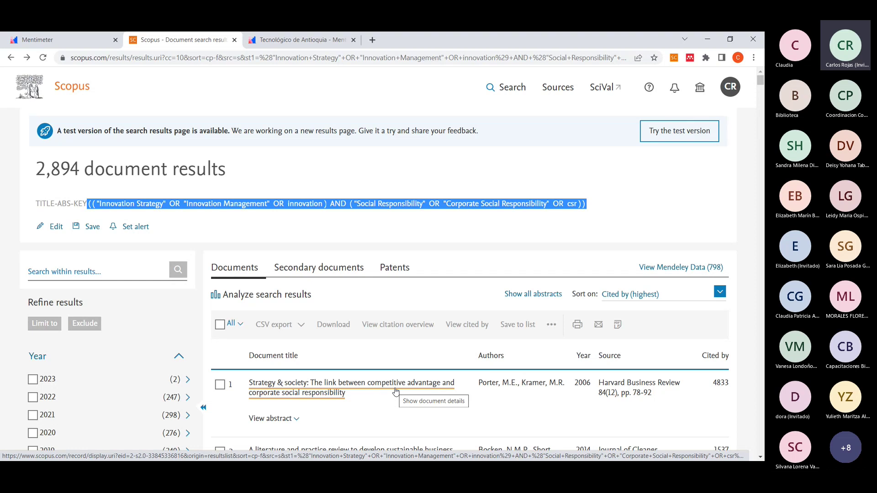
View the second result's article page at its publisher, ScienceDirect, and return to the Scopus results.
{"action": "scroll", "coordinate": [449, 350], "scroll_direction": "down", "scroll_amount": 3}
{"action": "scroll", "coordinate": [450, 351], "scroll_direction": "down", "scroll_amount": 2}
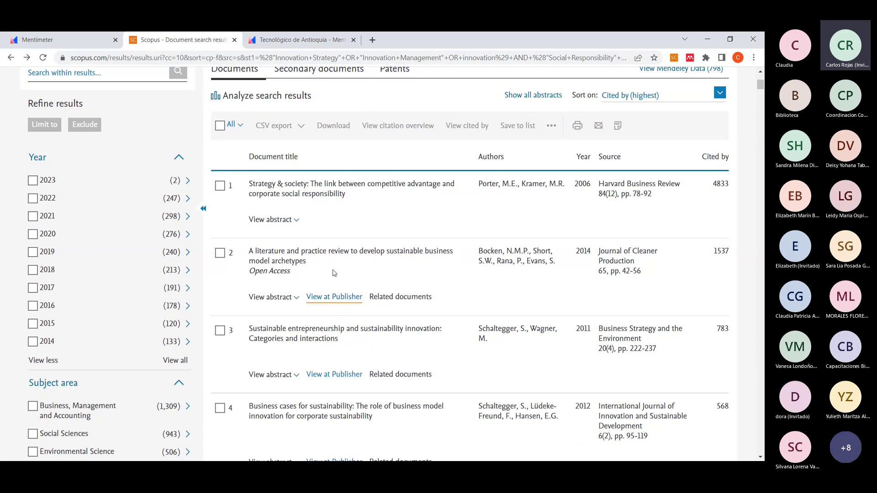
{"action": "left_click", "coordinate": [342, 298]}
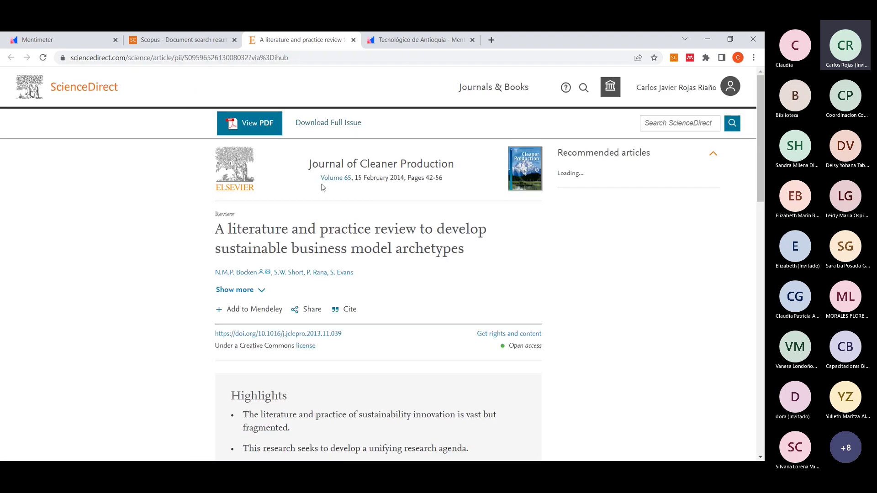
{"action": "left_click", "coordinate": [188, 41]}
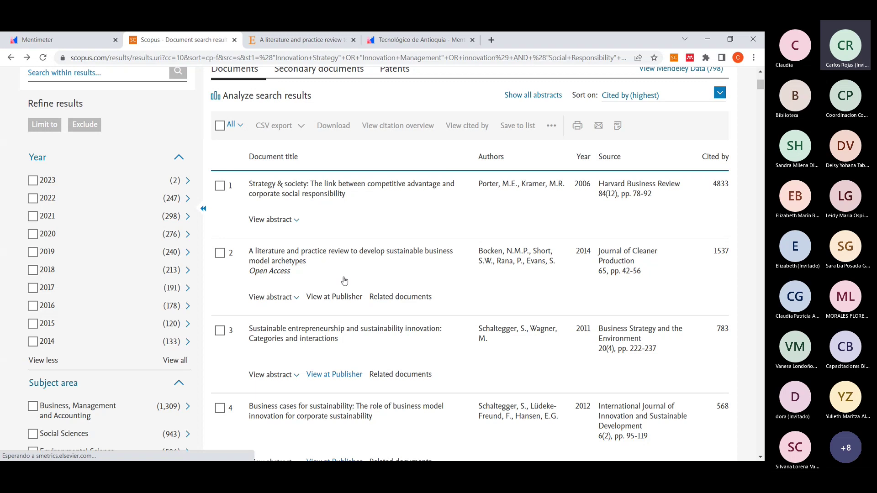
View the third result at its publisher, Wiley Online Library, compare it with the ScienceDirect page, and return to the Scopus results.
{"action": "left_click", "coordinate": [327, 276]}
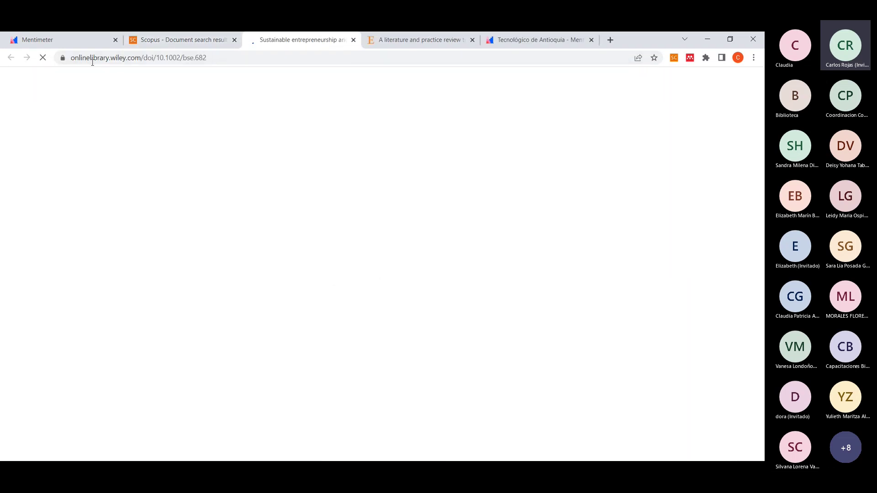
{"action": "left_click", "coordinate": [398, 42]}
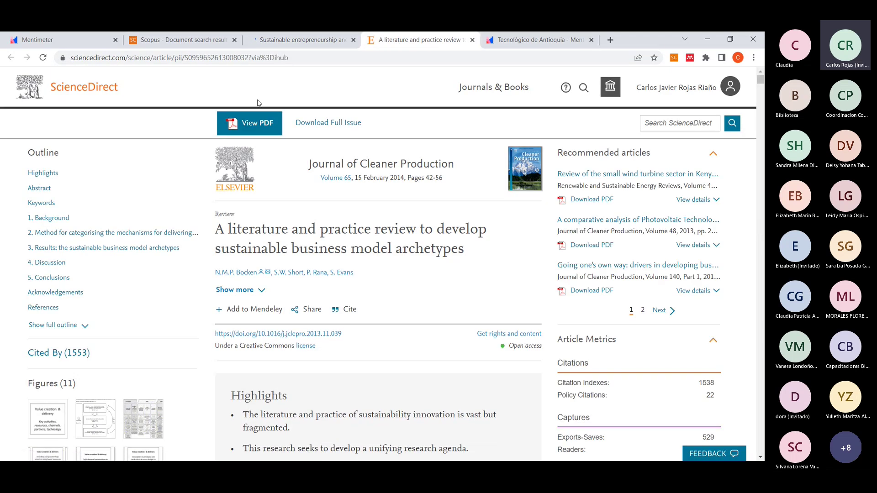
{"action": "left_click", "coordinate": [288, 37]}
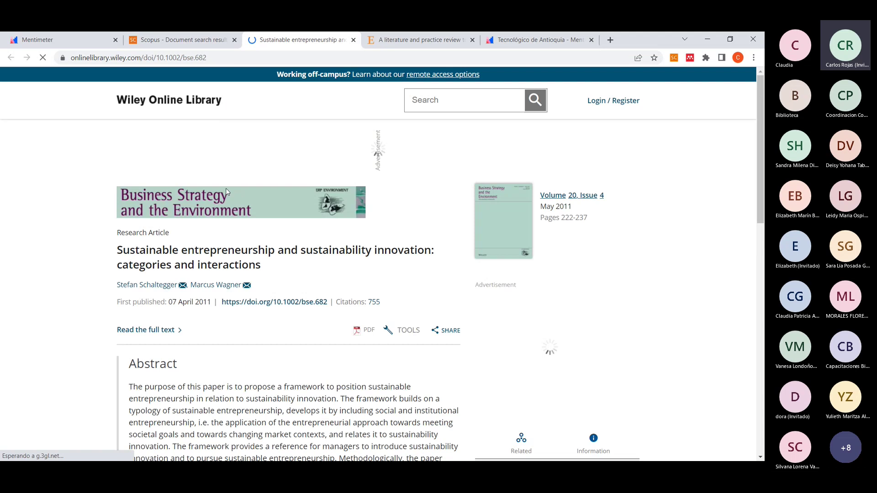
{"action": "key", "text": "ctrl+shift+Tab"}
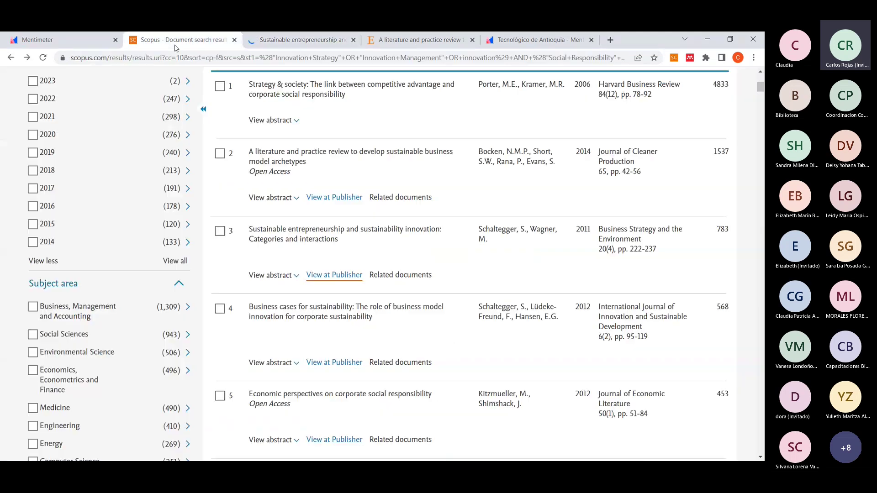
View the fourth result, on business cases for sustainability, at its publisher, Inderscience Online, and return to the Scopus results.
{"action": "scroll", "coordinate": [313, 261], "scroll_direction": "down", "scroll_amount": 2}
{"action": "left_click", "coordinate": [332, 268]}
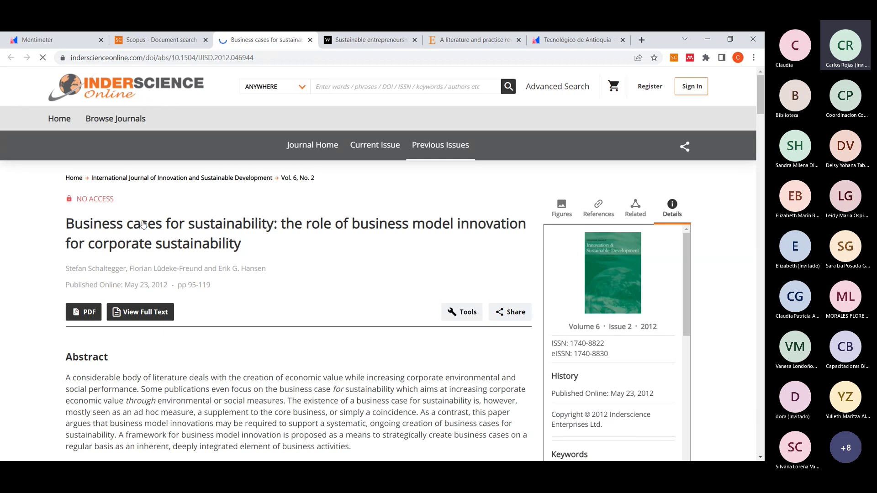
{"action": "scroll", "coordinate": [251, 246], "scroll_direction": "down", "scroll_amount": 3}
{"action": "scroll", "coordinate": [249, 245], "scroll_direction": "up", "scroll_amount": 3}
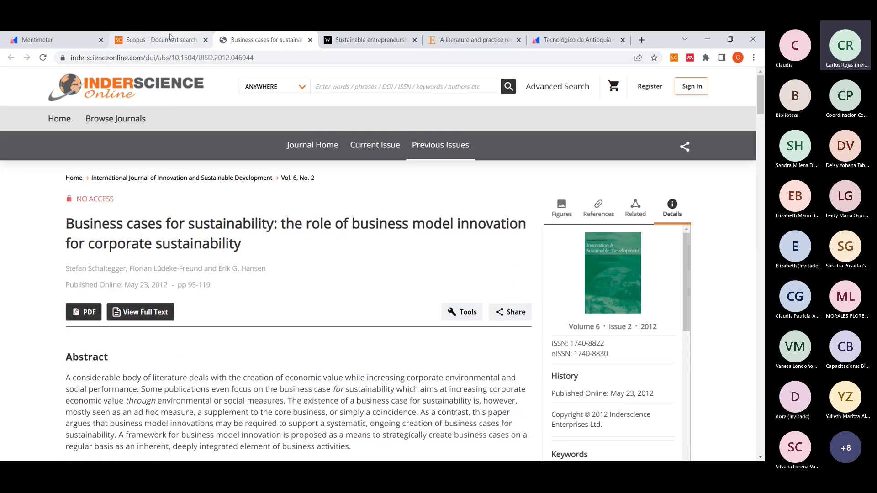
{"action": "key", "text": "ctrl+shift+Tab"}
View the fifth result, "Economic perspectives on corporate social responsibility", on its publisher's site and return to the Scopus results.
{"action": "scroll", "coordinate": [339, 246], "scroll_direction": "down", "scroll_amount": 2}
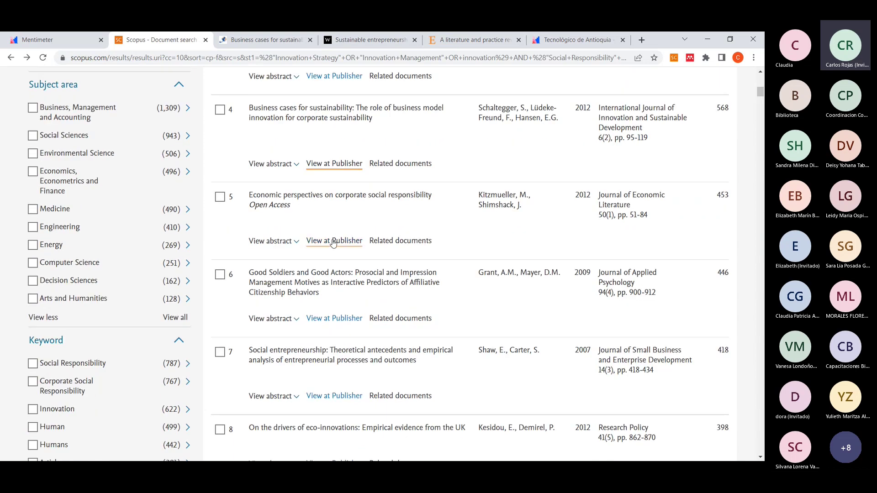
{"action": "left_click", "coordinate": [335, 243]}
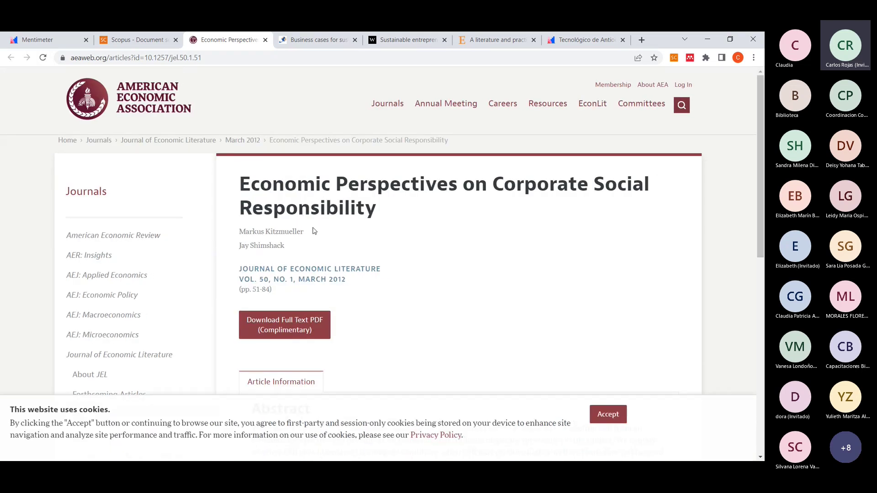
{"action": "left_click", "coordinate": [138, 47]}
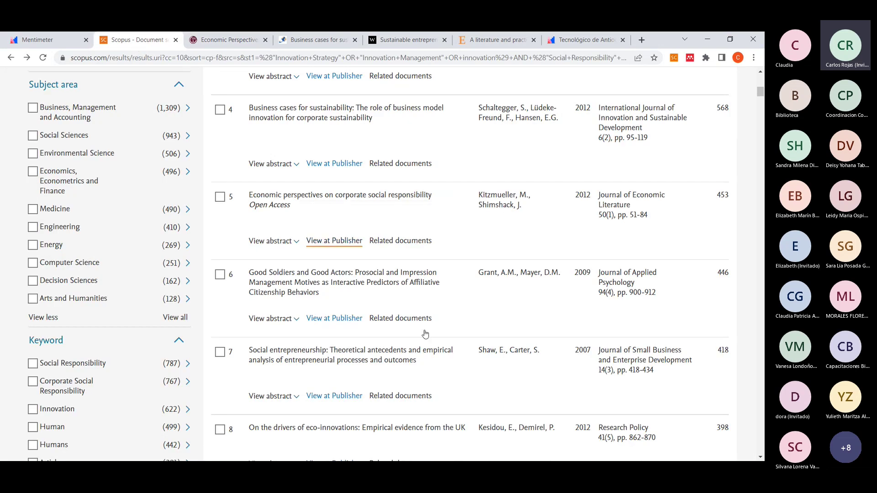
Review the list of most cited results, consult the "¿Qué es Scopus?" slide, and return to the Scopus results.
{"action": "scroll", "coordinate": [436, 341], "scroll_direction": "up", "scroll_amount": 5}
{"action": "scroll", "coordinate": [435, 341], "scroll_direction": "up", "scroll_amount": 3}
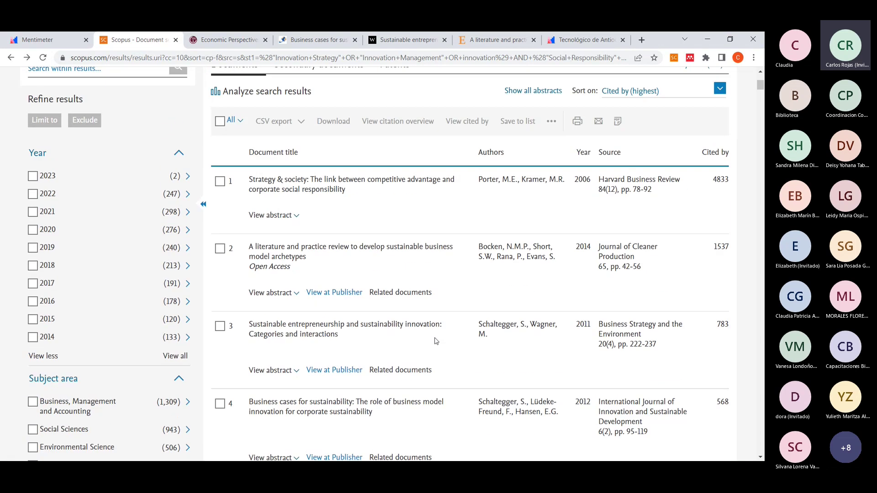
{"action": "scroll", "coordinate": [436, 338], "scroll_direction": "down", "scroll_amount": 1}
{"action": "scroll", "coordinate": [439, 356], "scroll_direction": "down", "scroll_amount": 6}
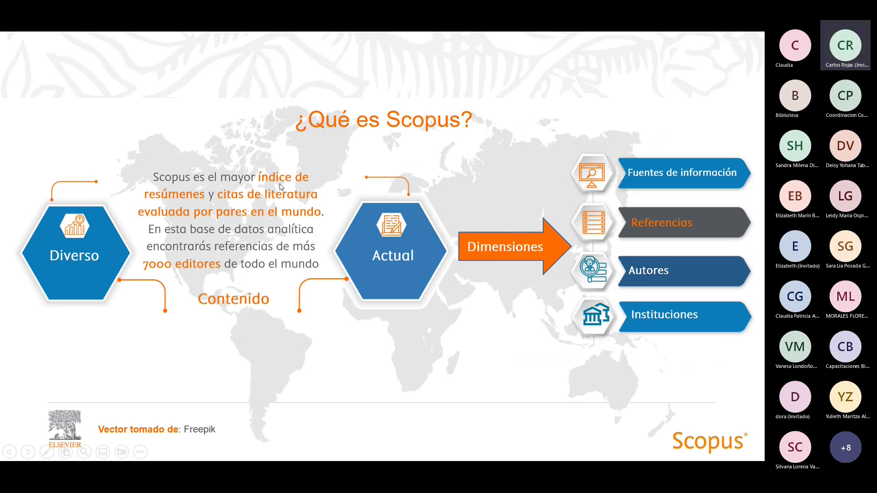
{"action": "scroll", "coordinate": [421, 299], "scroll_direction": "down", "scroll_amount": 2}
{"action": "scroll", "coordinate": [421, 297], "scroll_direction": "up", "scroll_amount": 5}
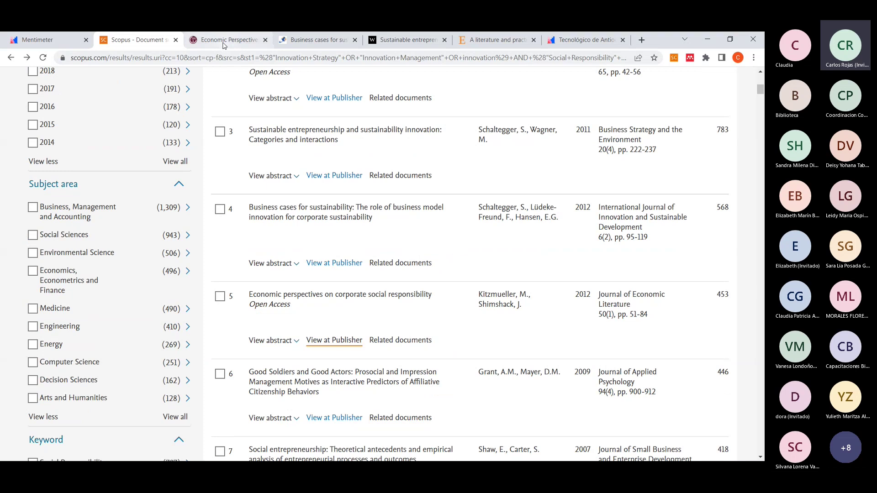
Revisit the opened American Economic Association, Inderscience, Wiley and ScienceDirect article pages, and return to the search query above the Scopus results.
{"action": "left_click", "coordinate": [226, 40]}
{"action": "left_click", "coordinate": [315, 40]}
{"action": "left_click", "coordinate": [391, 41]}
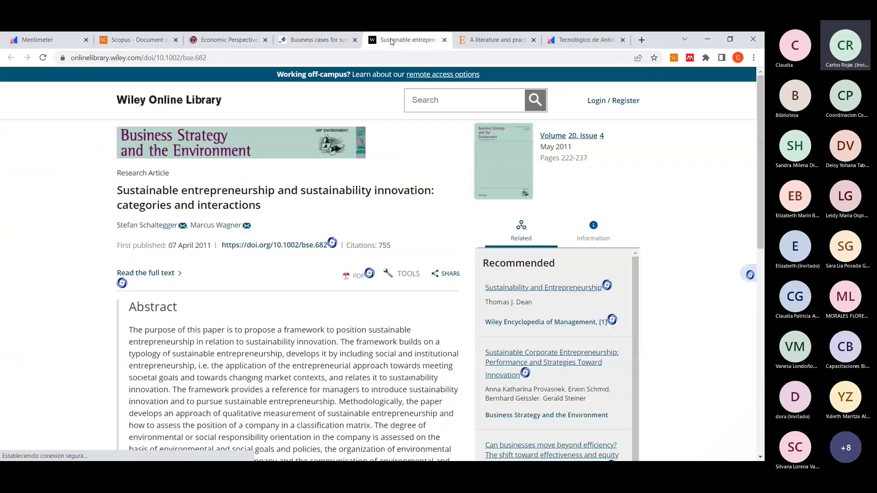
{"action": "left_click", "coordinate": [497, 39]}
{"action": "left_click", "coordinate": [122, 43]}
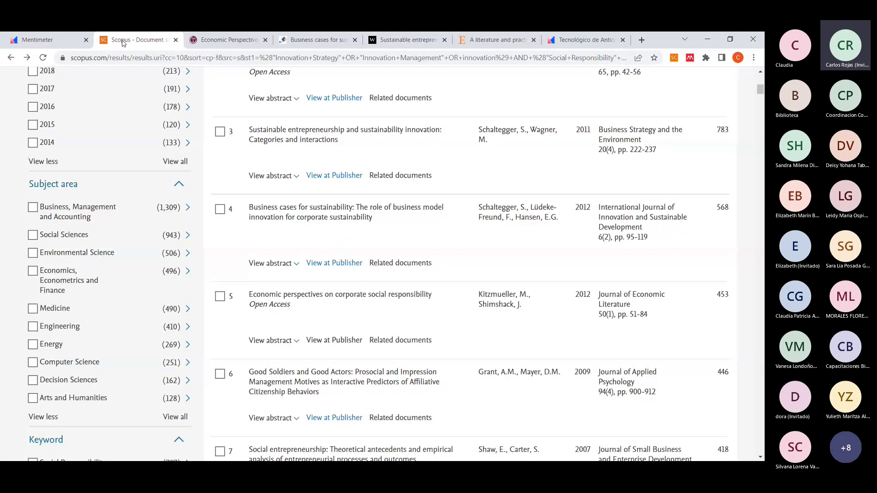
{"action": "scroll", "coordinate": [647, 402], "scroll_direction": "up", "scroll_amount": 3}
{"action": "scroll", "coordinate": [649, 406], "scroll_direction": "up", "scroll_amount": 2}
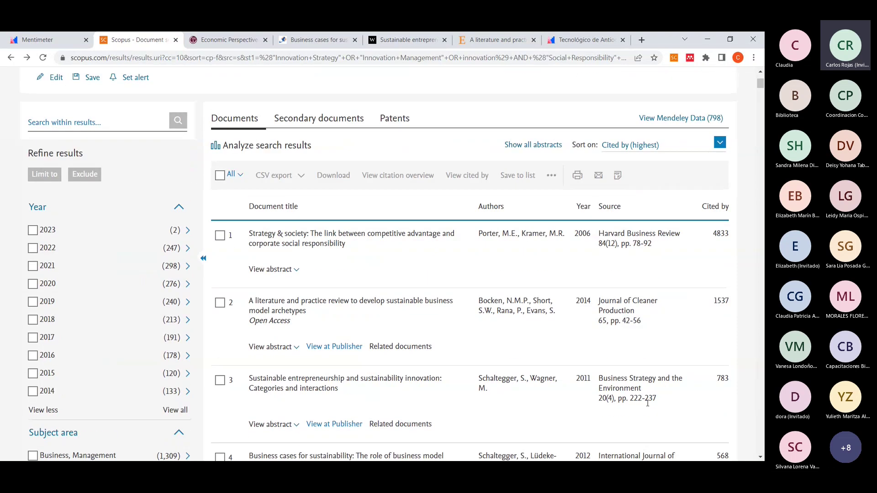
{"action": "scroll", "coordinate": [646, 407], "scroll_direction": "up", "scroll_amount": 4}
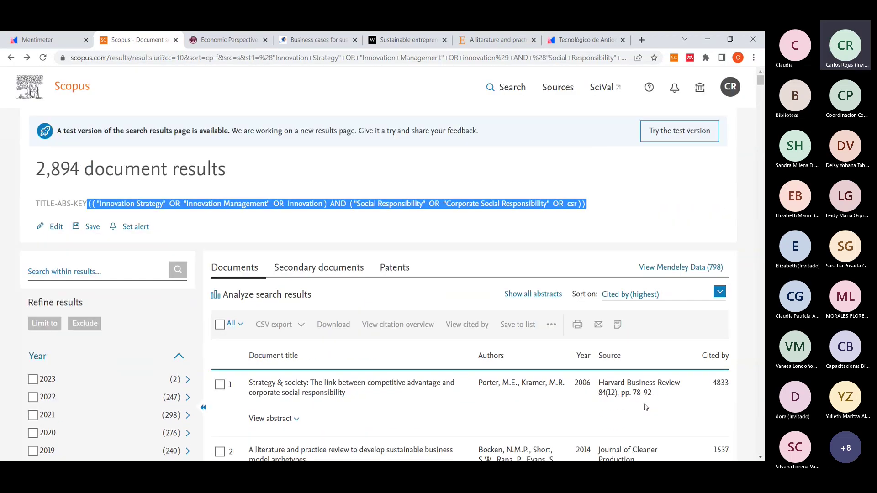
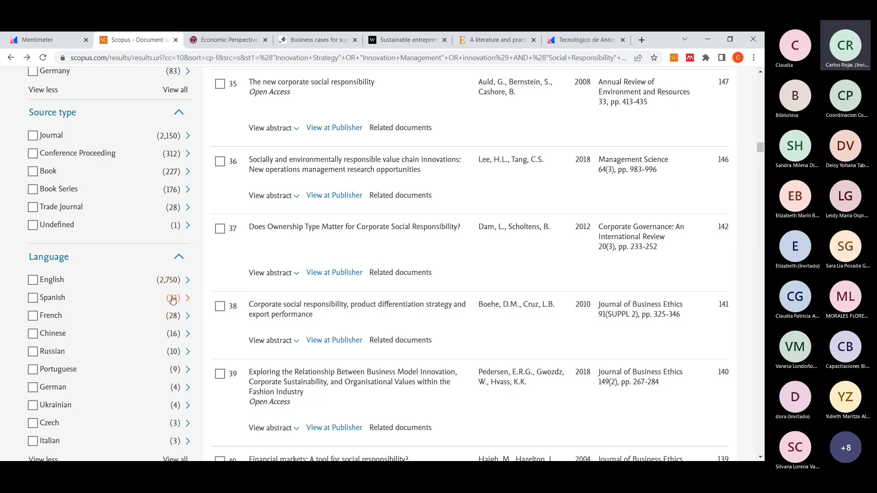
Limit the search results to documents in Spanish.
{"action": "left_click", "coordinate": [32, 298]}
{"action": "scroll", "coordinate": [44, 302], "scroll_direction": "down", "scroll_amount": 2}
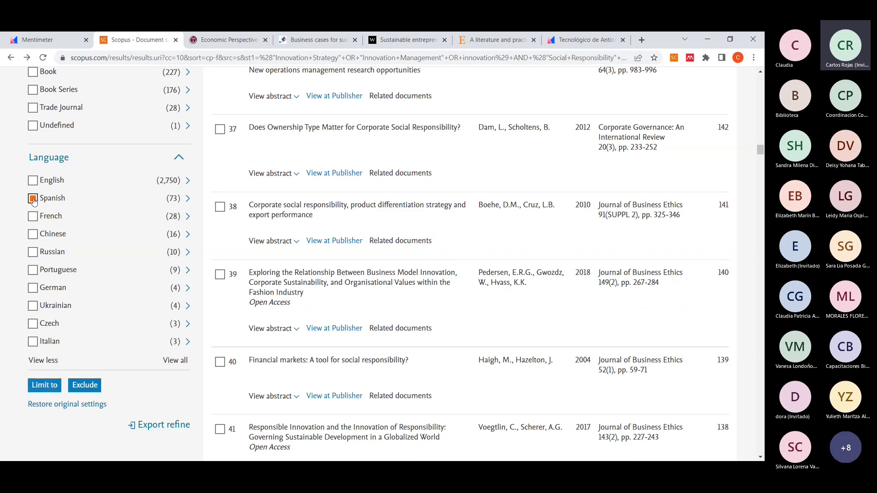
{"action": "left_click", "coordinate": [45, 386]}
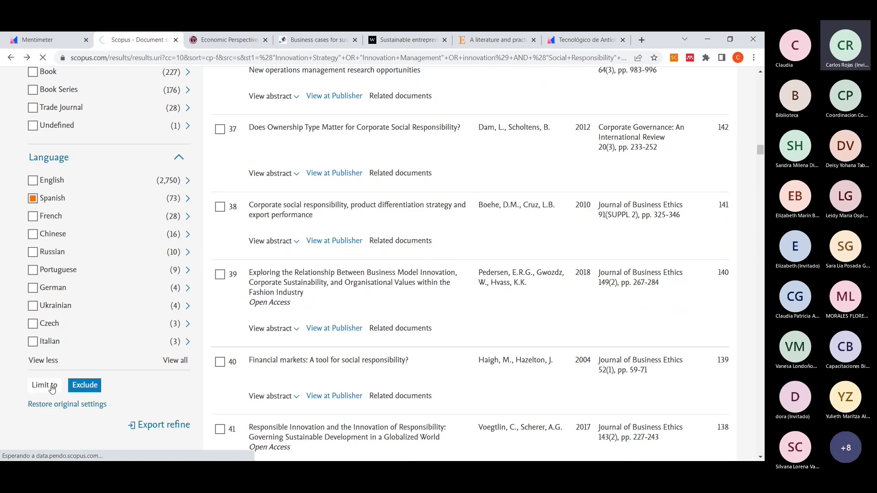
View the first Spanish-language result at its publisher, examine its abstract, and return to Scopus to highlight the number of document results.
{"action": "scroll", "coordinate": [398, 312], "scroll_direction": "down", "scroll_amount": 2}
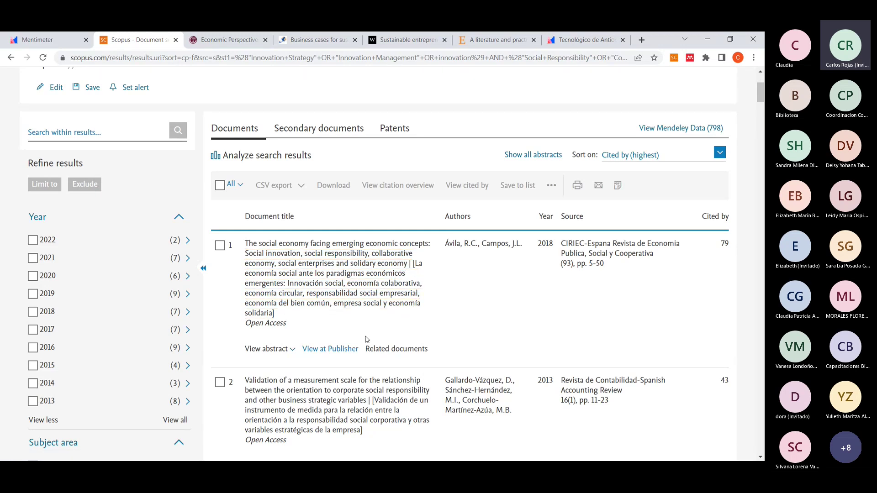
{"action": "left_click", "coordinate": [327, 350]}
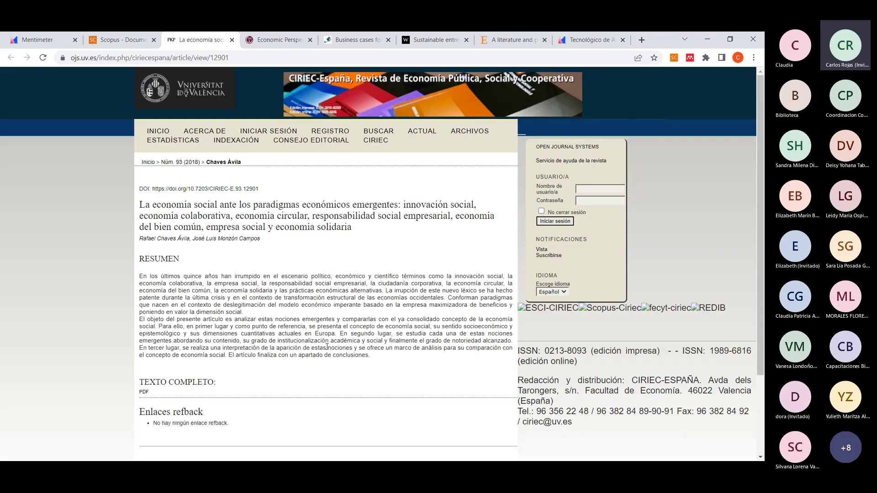
{"action": "scroll", "coordinate": [311, 299], "scroll_direction": "down", "scroll_amount": 2}
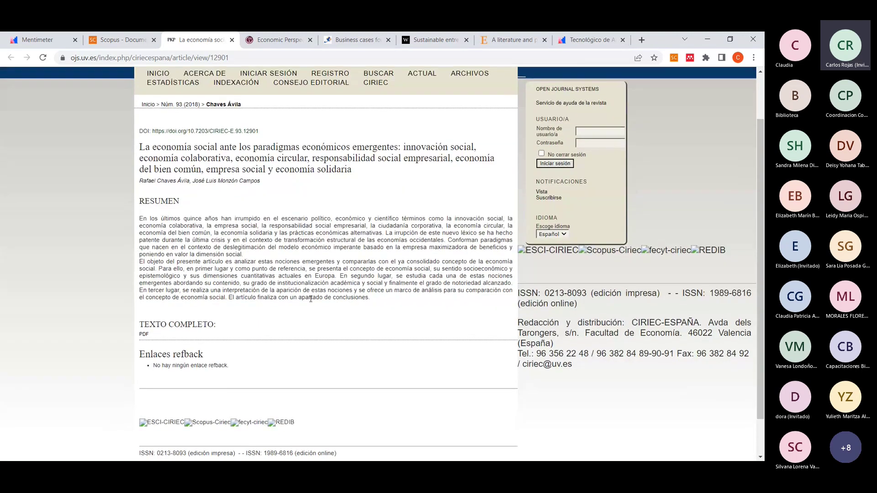
{"action": "scroll", "coordinate": [311, 302], "scroll_direction": "up", "scroll_amount": 2}
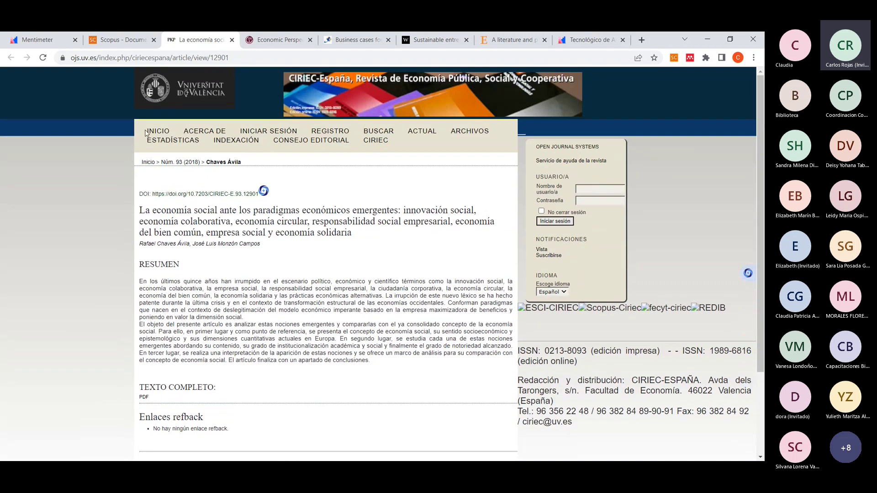
{"action": "left_click", "coordinate": [112, 40]}
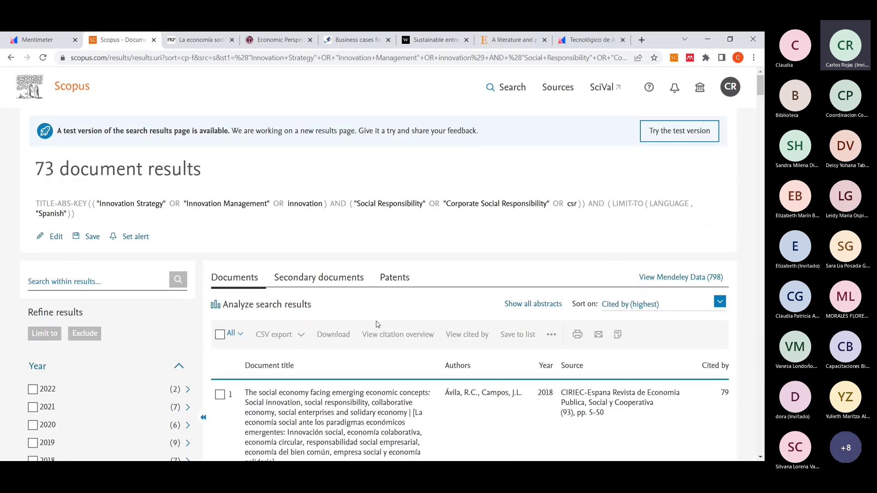
{"action": "left_click_drag", "start_coordinate": [36, 173], "coordinate": [205, 178]}
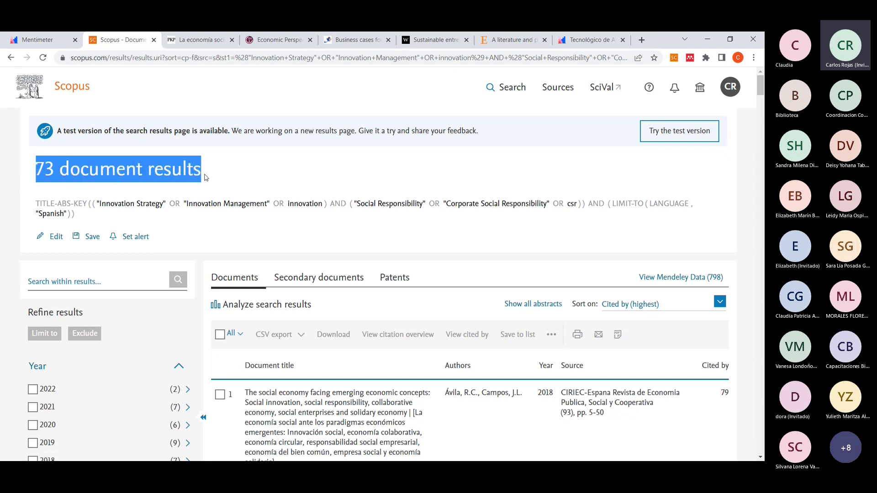
Switch to the presentation's "Tips para usar Scopus" slide and reveal the tip about understanding the structure of document results.
{"action": "key", "text": "alt+Tab"}
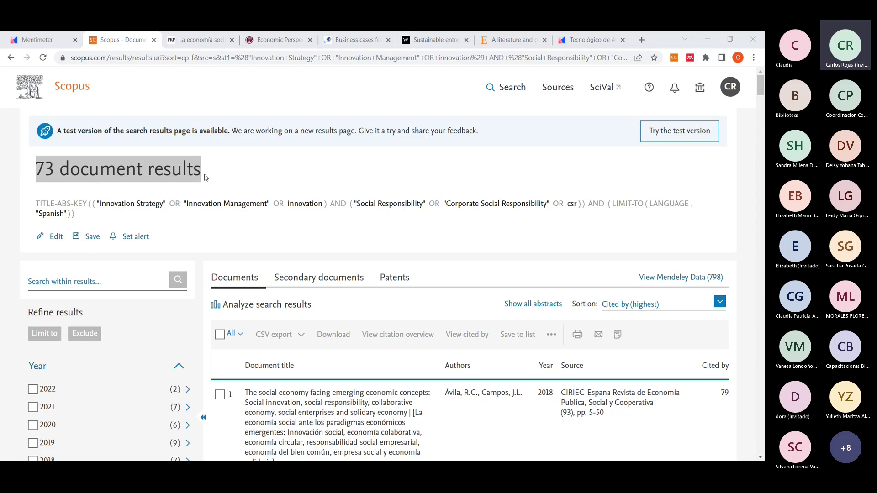
{"action": "key", "text": "shift+F5"}
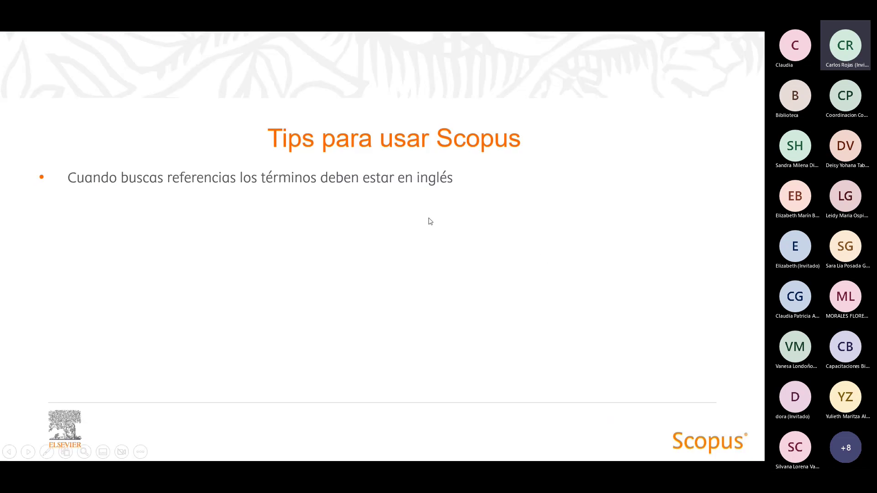
{"action": "left_click", "coordinate": [283, 216]}
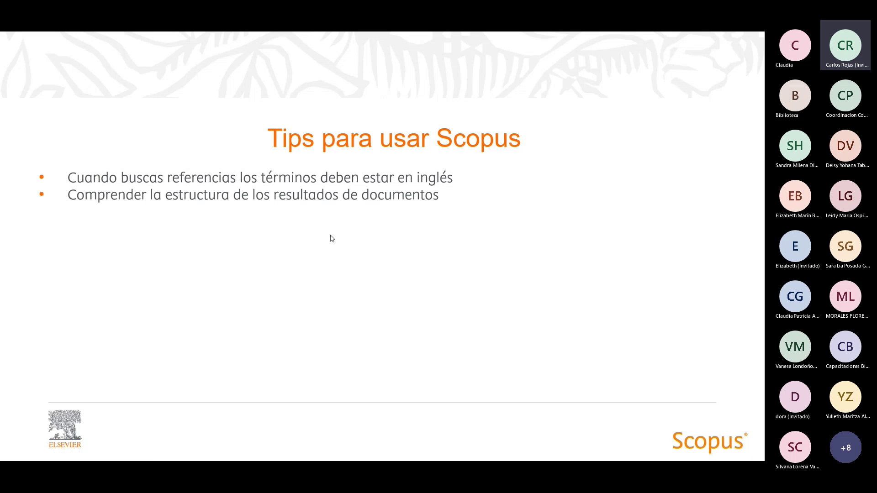
Return to the Scopus results in the browser and highlight the full search query, including the Spanish language limit.
{"action": "key", "text": "alt+Tab"}
{"action": "left_click", "coordinate": [37, 209]}
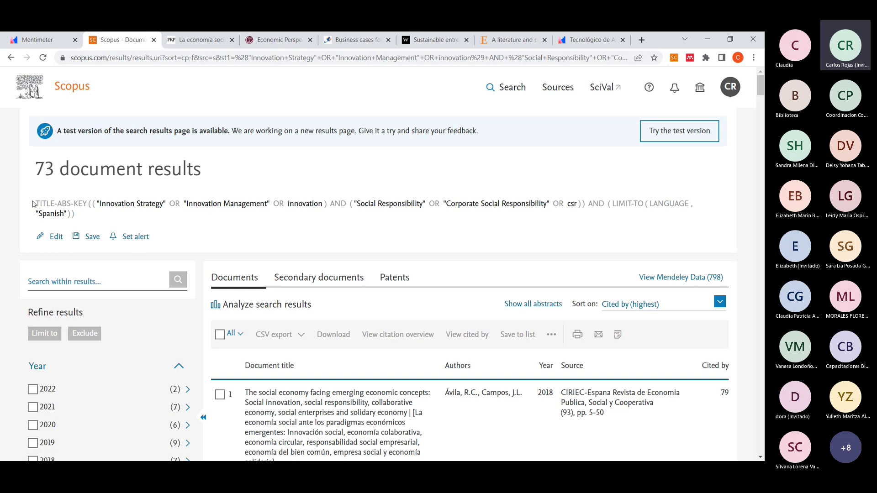
{"action": "left_click_drag", "start_coordinate": [33, 204], "coordinate": [81, 221]}
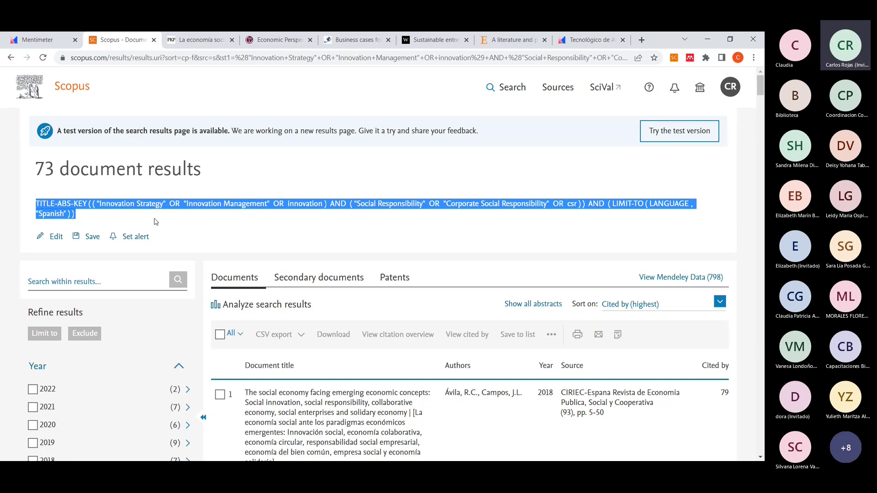
Highlight the sorting label above the results and look through the available sort orders without changing the current one.
{"action": "scroll", "coordinate": [129, 280], "scroll_direction": "down", "scroll_amount": 2}
{"action": "scroll", "coordinate": [130, 278], "scroll_direction": "down", "scroll_amount": 3}
{"action": "scroll", "coordinate": [129, 278], "scroll_direction": "up", "scroll_amount": 4}
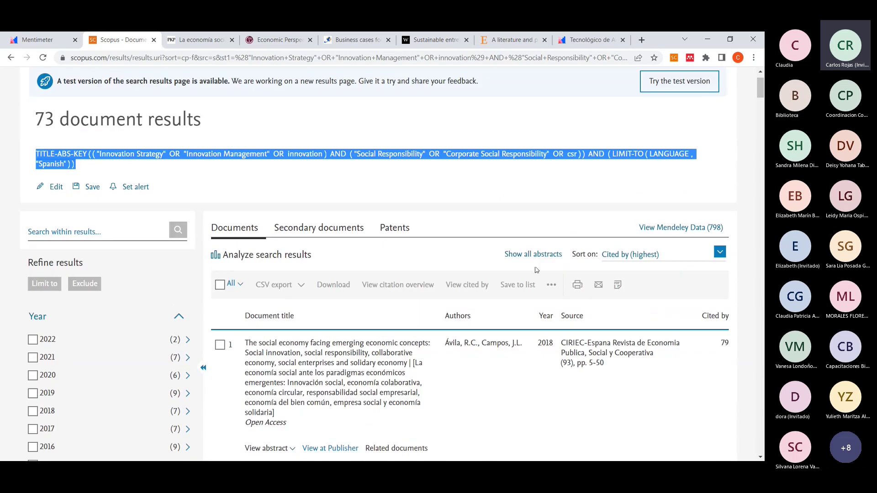
{"action": "left_click_drag", "start_coordinate": [572, 254], "coordinate": [598, 257]}
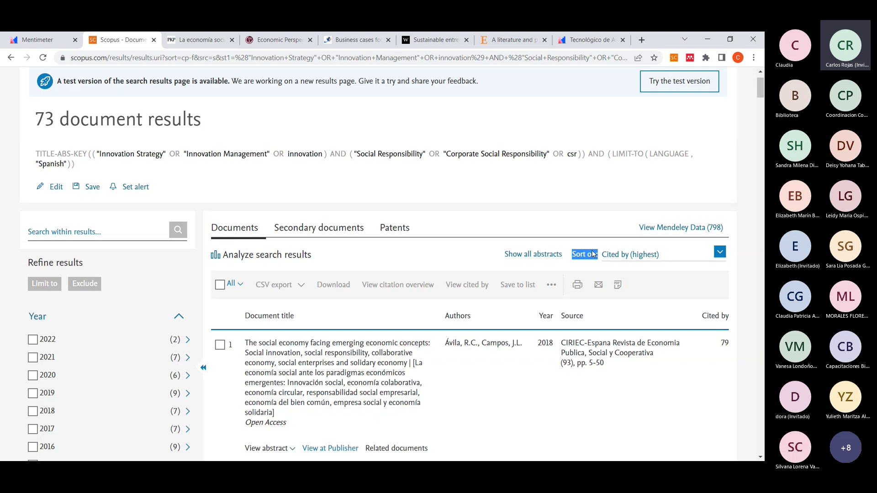
{"action": "left_click", "coordinate": [629, 258]}
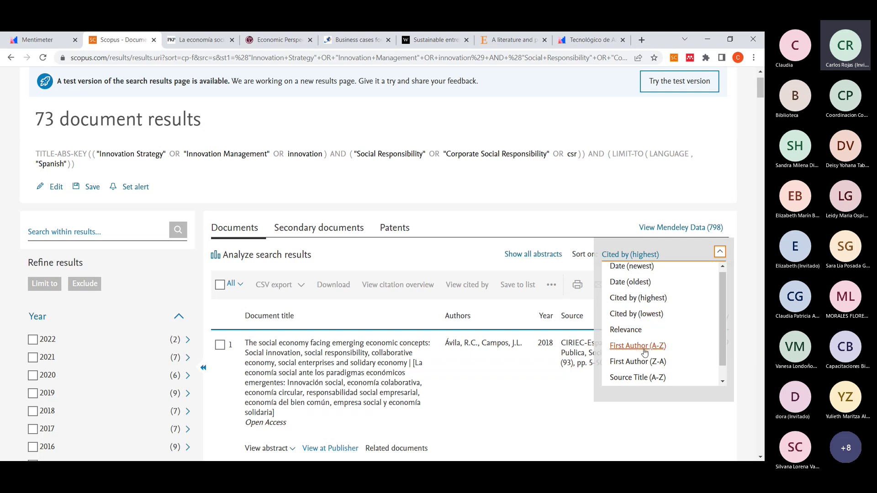
{"action": "scroll", "coordinate": [646, 361], "scroll_direction": "down", "scroll_amount": 1}
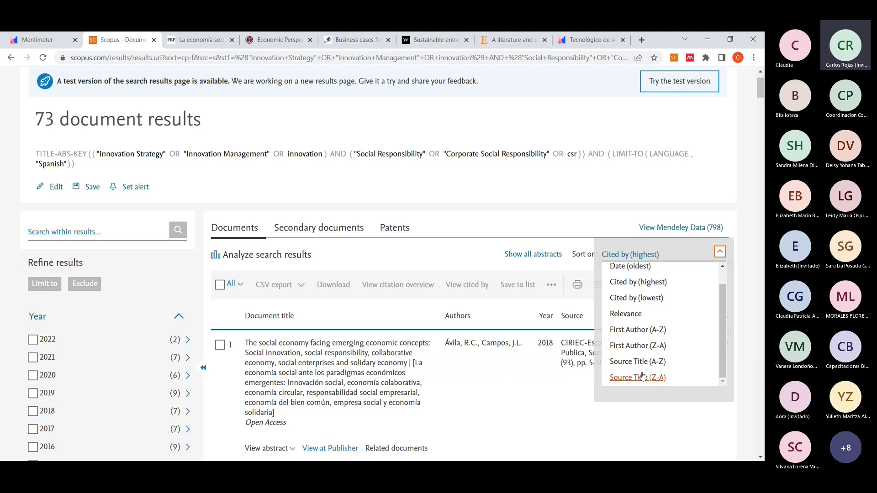
{"action": "left_click", "coordinate": [526, 224]}
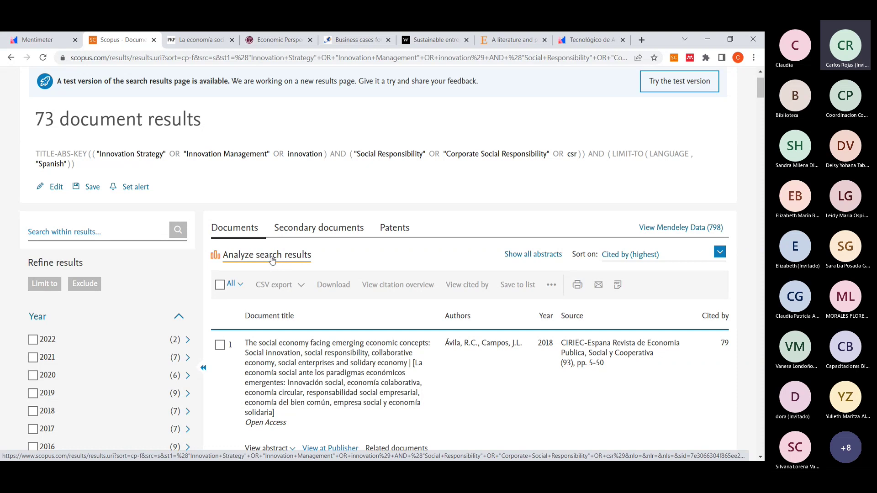
Analyze the search results, review the charts by year, source, author, affiliation, country, type and subject area, and return to the results.
{"action": "left_click", "coordinate": [253, 256]}
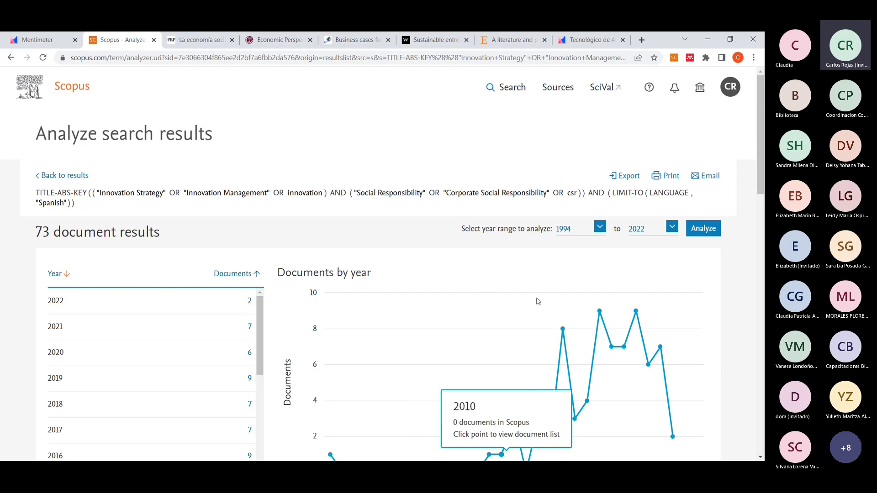
{"action": "scroll", "coordinate": [526, 311], "scroll_direction": "down", "scroll_amount": 2}
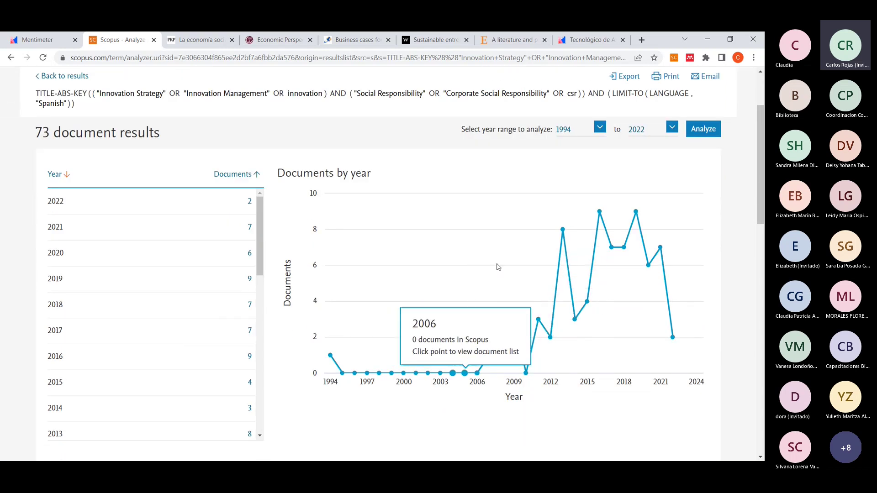
{"action": "scroll", "coordinate": [498, 267], "scroll_direction": "down", "scroll_amount": 6}
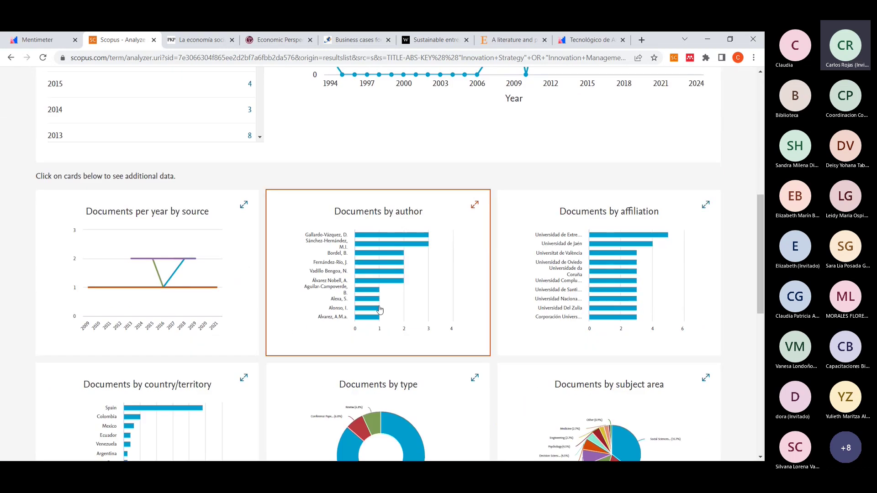
{"action": "scroll", "coordinate": [390, 360], "scroll_direction": "down", "scroll_amount": 2}
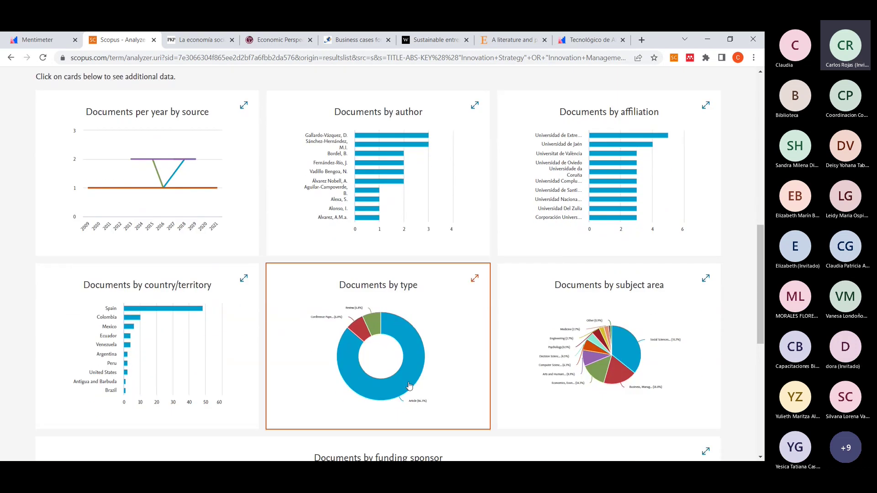
{"action": "scroll", "coordinate": [409, 386], "scroll_direction": "down", "scroll_amount": 1}
{"action": "scroll", "coordinate": [407, 341], "scroll_direction": "up", "scroll_amount": 10}
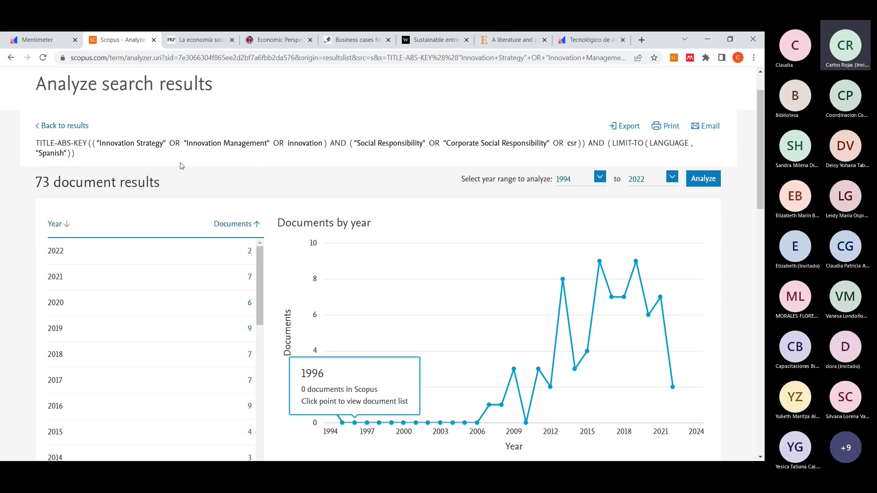
{"action": "left_click", "coordinate": [65, 125]}
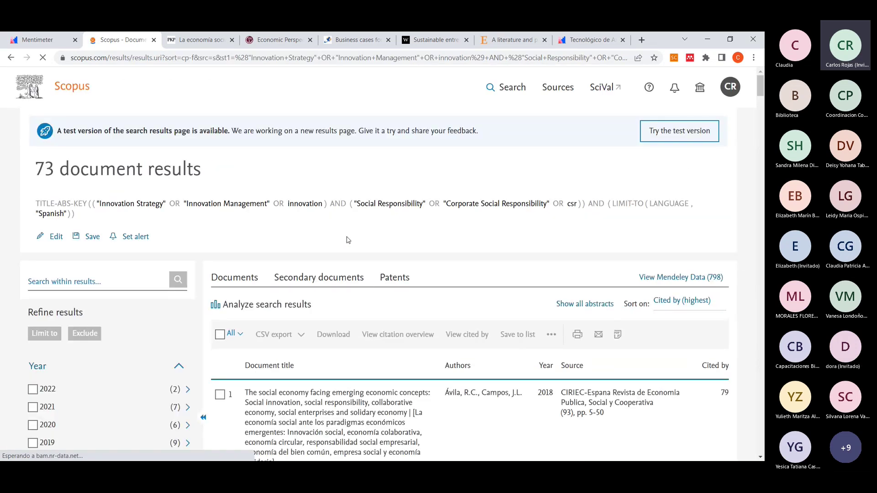
Switch to the presentation and reveal the tip "No hacer asociación entre base de datos y texto completo".
{"action": "scroll", "coordinate": [292, 288], "scroll_direction": "down", "scroll_amount": 1}
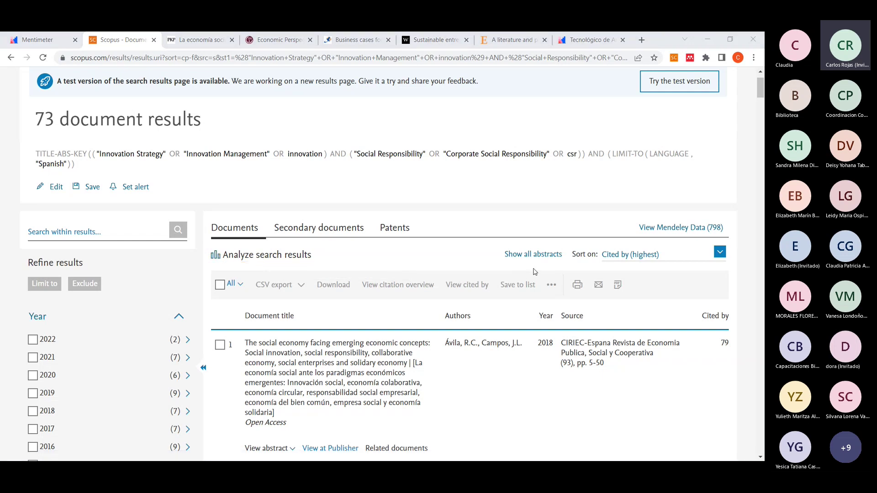
{"action": "key", "text": "alt+Tab"}
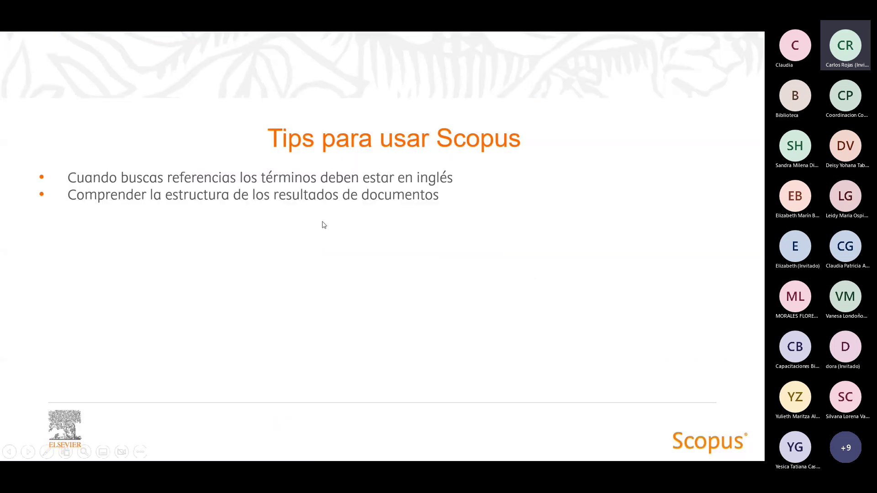
{"action": "left_click", "coordinate": [233, 230]}
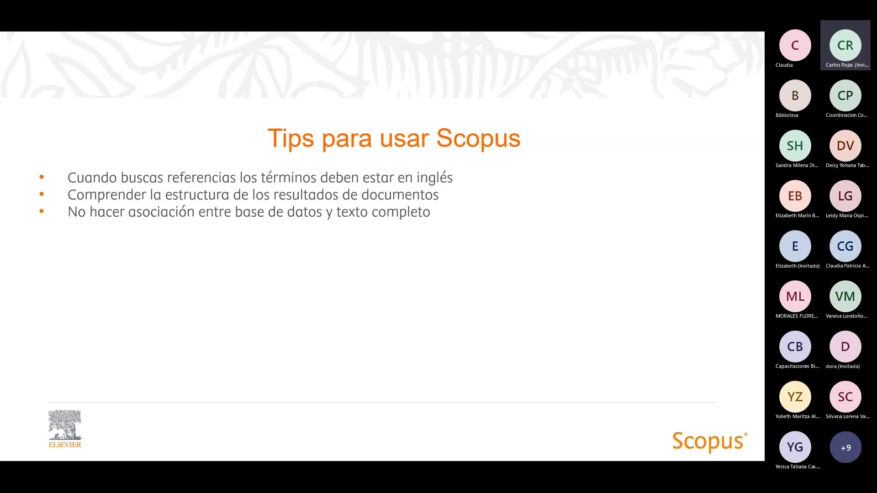
Return to the browser, revisit the opened CIRIEC-España, American Economic Association, Inderscience and Wiley article pages, and go back to the Scopus results.
{"action": "key", "text": "alt+Tab"}
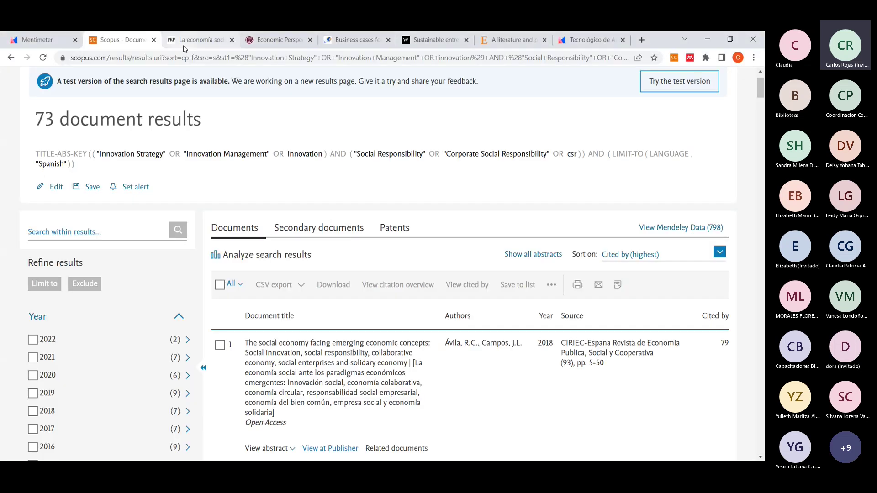
{"action": "left_click", "coordinate": [187, 41]}
{"action": "left_click", "coordinate": [283, 41]}
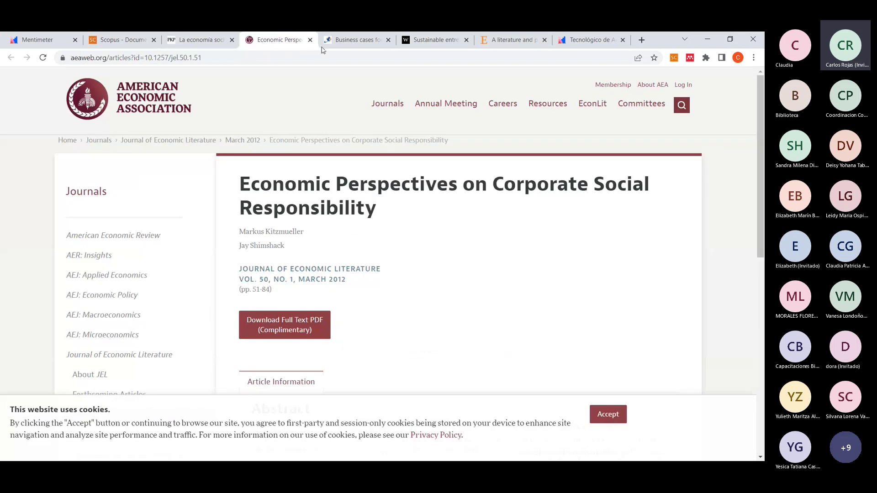
{"action": "left_click", "coordinate": [361, 41]}
{"action": "left_click", "coordinate": [415, 44]}
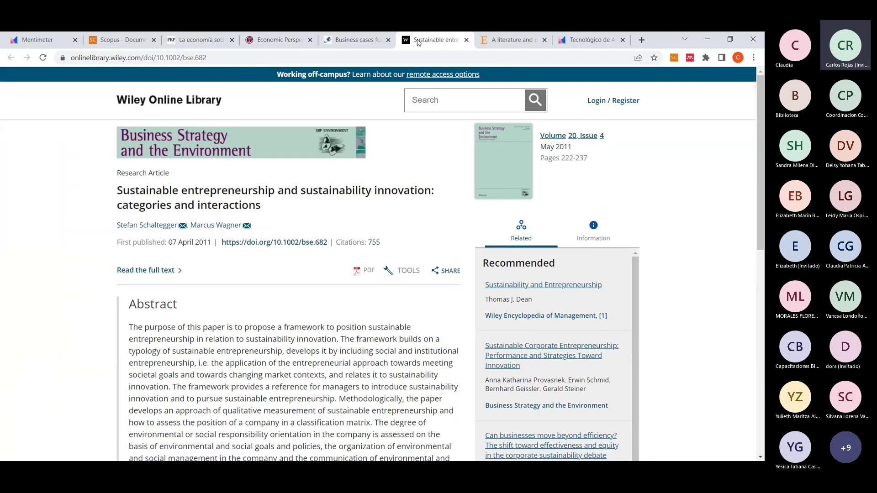
{"action": "left_click", "coordinate": [355, 40]}
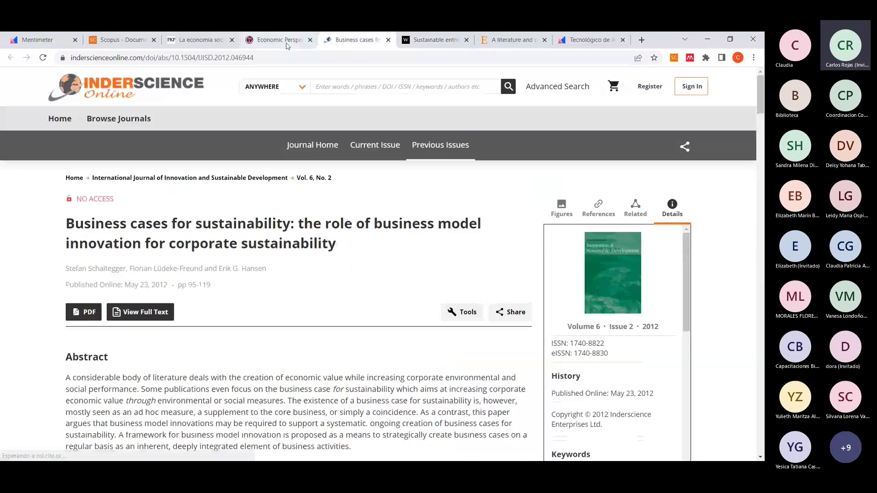
{"action": "left_click", "coordinate": [266, 41]}
{"action": "left_click", "coordinate": [187, 41]}
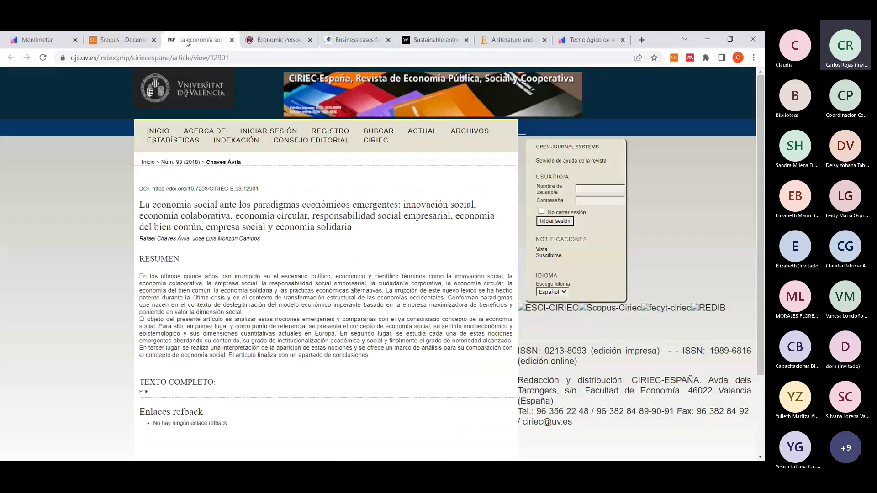
{"action": "left_click", "coordinate": [118, 40]}
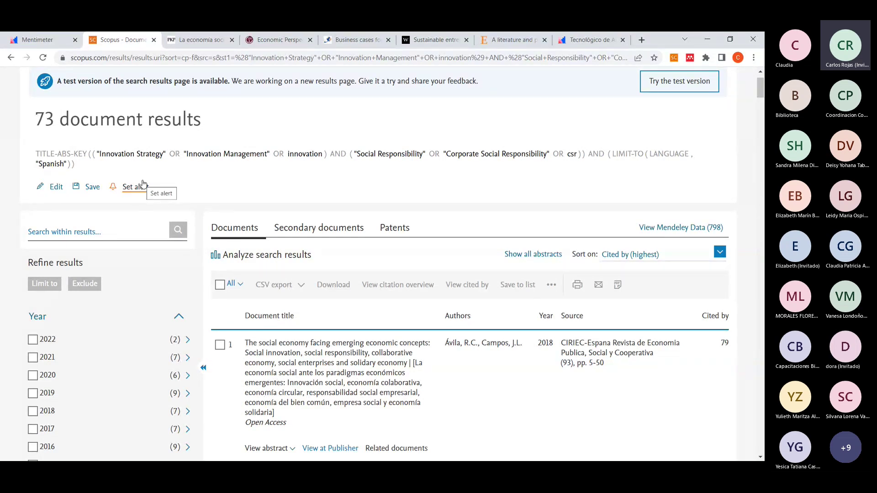
{"action": "scroll", "coordinate": [305, 267], "scroll_direction": "down", "scroll_amount": 3}
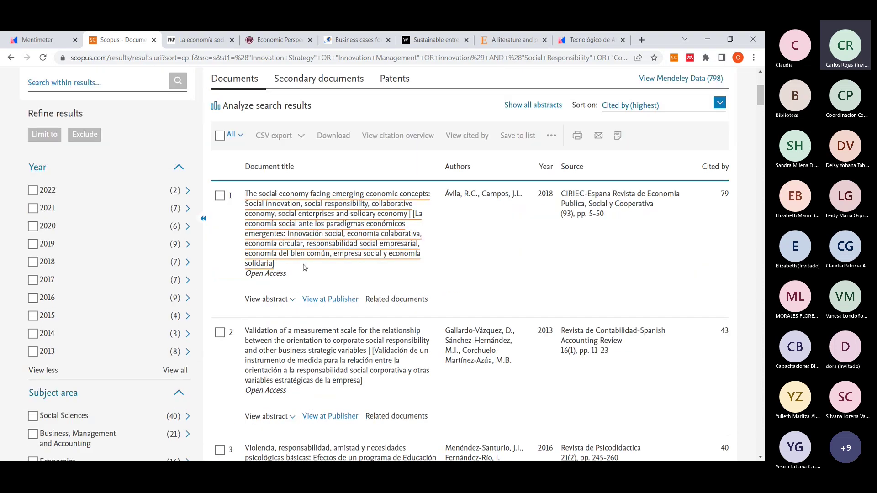
{"action": "scroll", "coordinate": [351, 266], "scroll_direction": "up", "scroll_amount": 4}
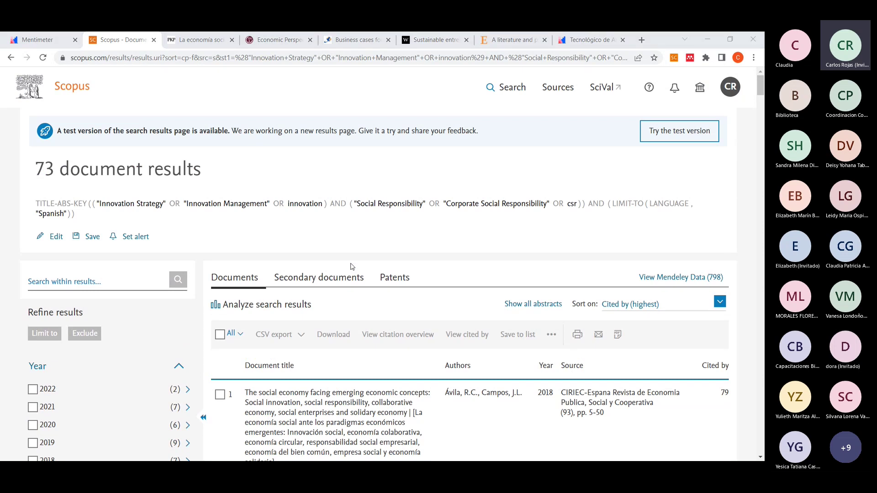
Switch to the presentation and reveal the tips about Scopus not owning the full text and metrics that apply to a single entity.
{"action": "key", "text": "alt+Tab"}
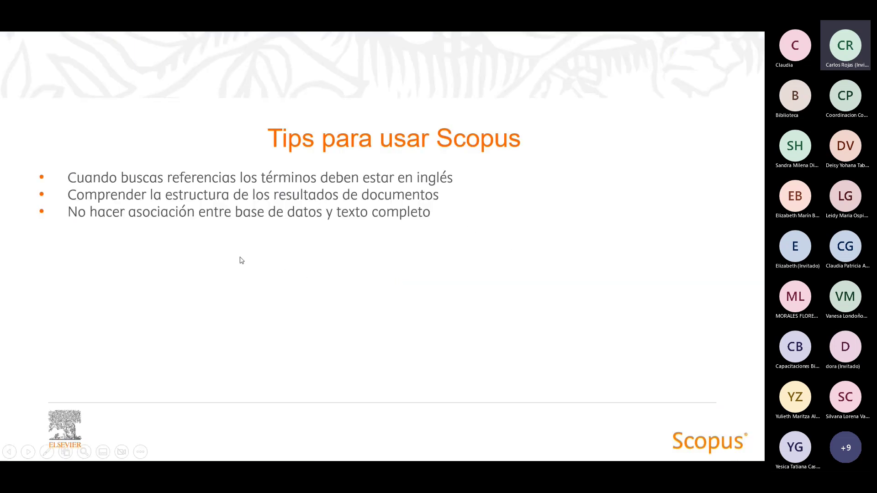
{"action": "left_click", "coordinate": [242, 261]}
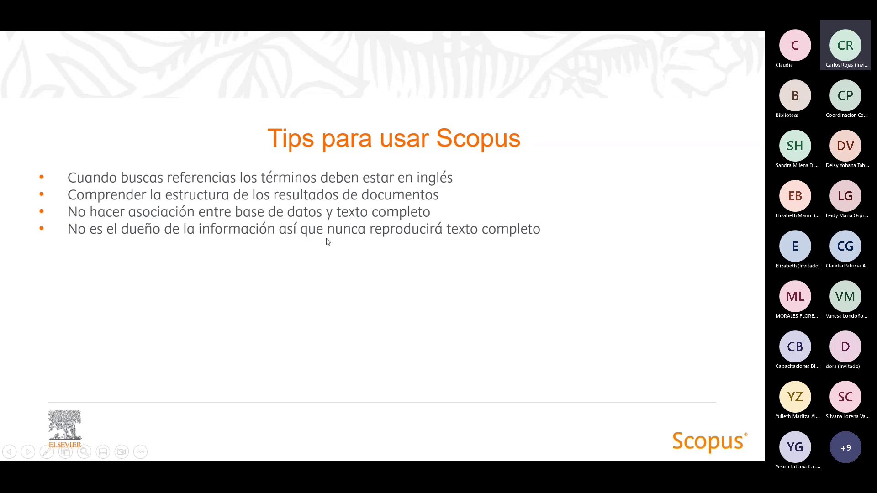
{"action": "left_click", "coordinate": [226, 282]}
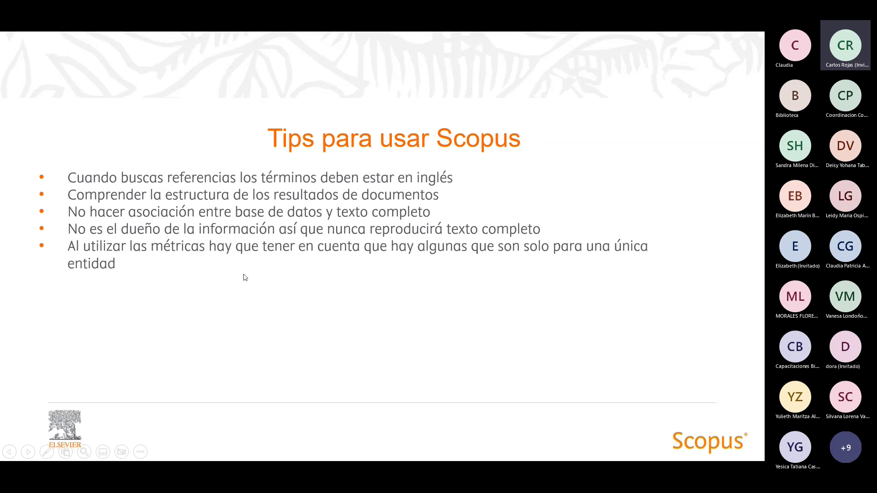
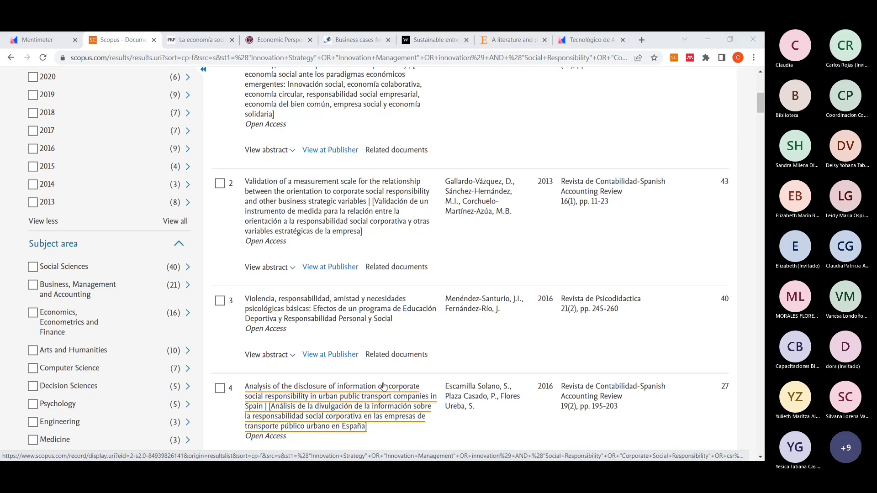
Reveal the slide tip distinguishing the personalized account from the author profile, and return to the beginning of the Scopus results page.
{"action": "key", "text": "alt+Tab"}
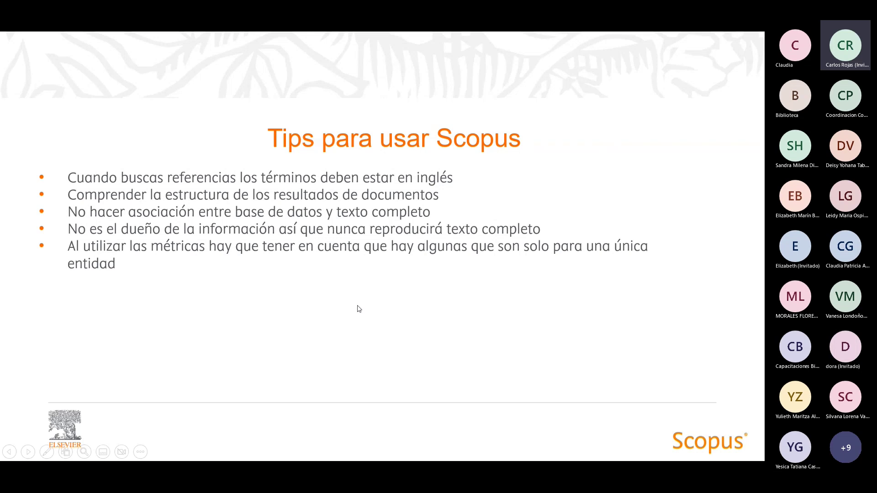
{"action": "left_click", "coordinate": [152, 291]}
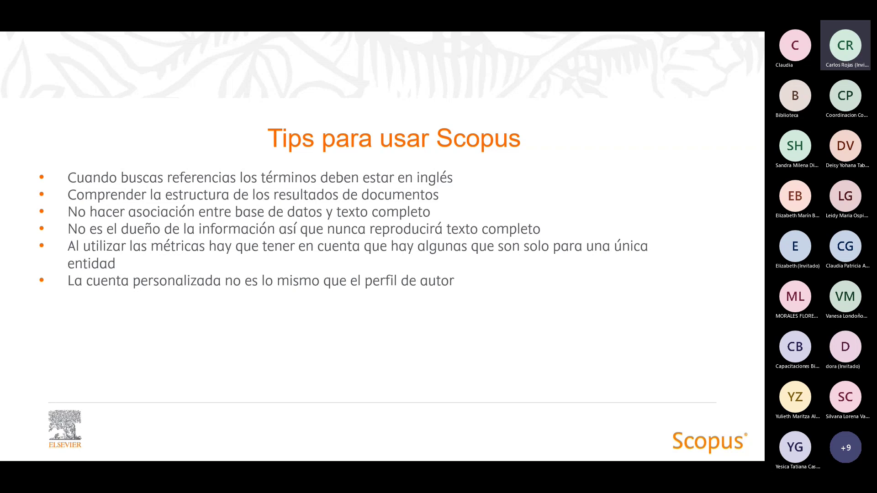
{"action": "key", "text": "alt+Tab"}
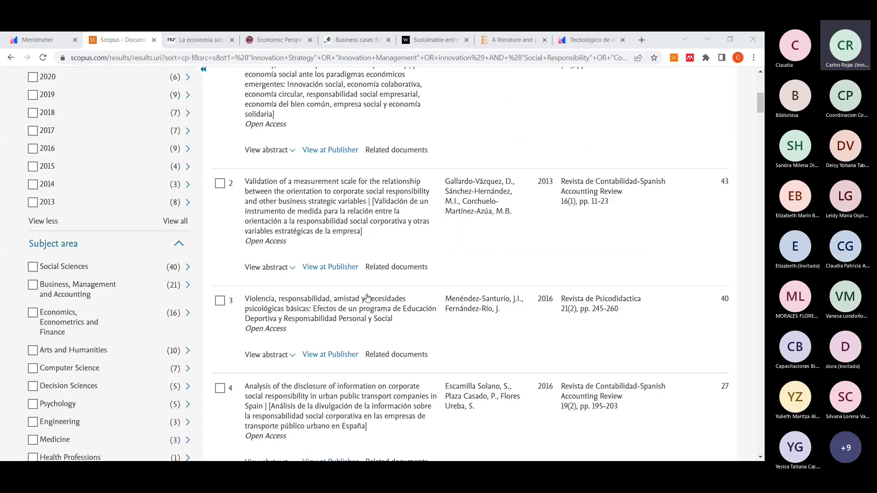
{"action": "scroll", "coordinate": [614, 402], "scroll_direction": "up", "scroll_amount": 9}
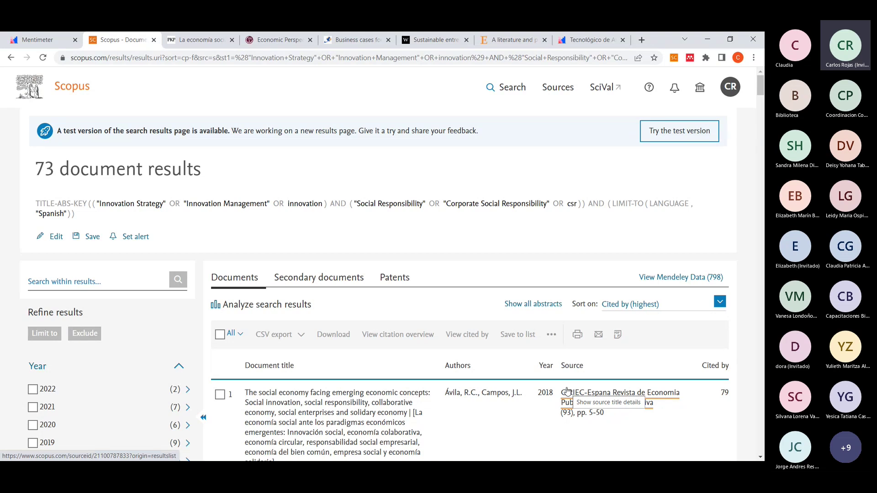
Display the personal account options and compare them with the last-name and first-name fields of the Scopus author search.
{"action": "left_click", "coordinate": [724, 95]}
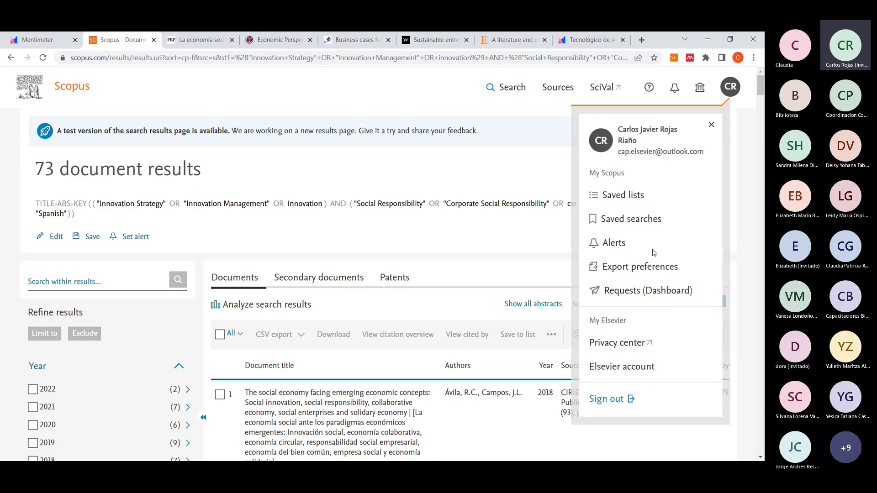
{"action": "left_click", "coordinate": [72, 94]}
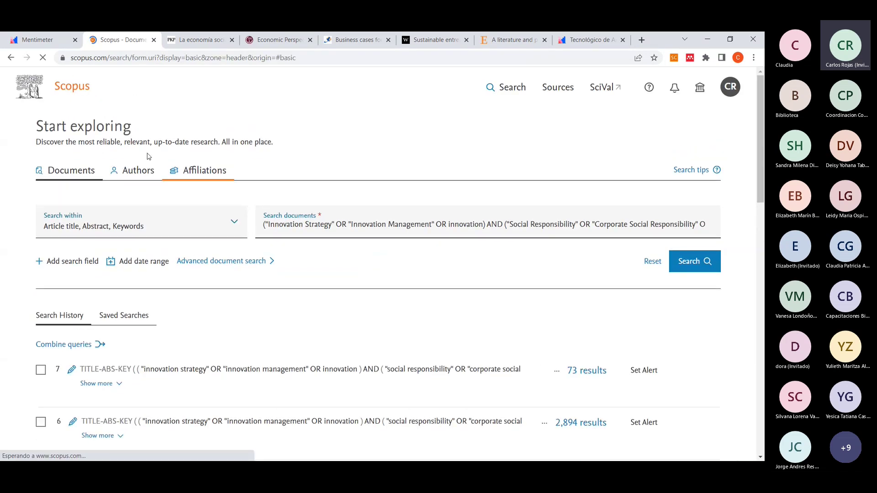
{"action": "left_click", "coordinate": [135, 176]}
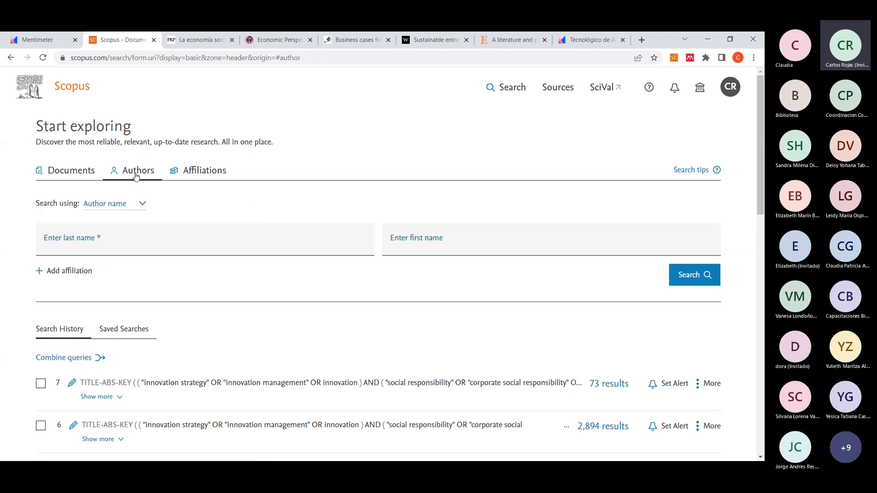
{"action": "left_click", "coordinate": [78, 247]}
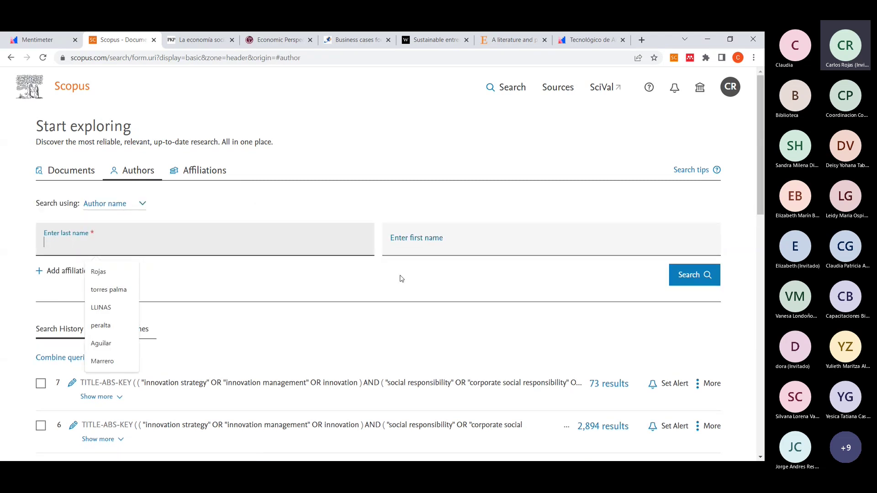
{"action": "left_click", "coordinate": [434, 245]}
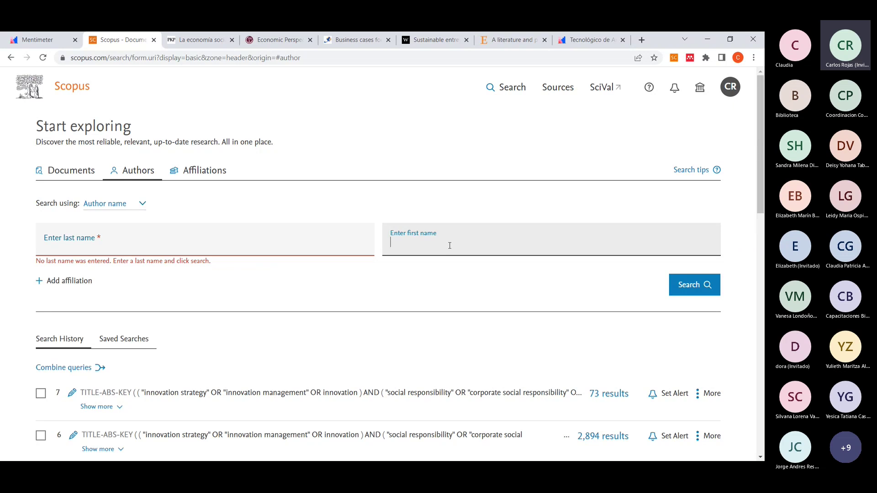
{"action": "left_click", "coordinate": [731, 89]}
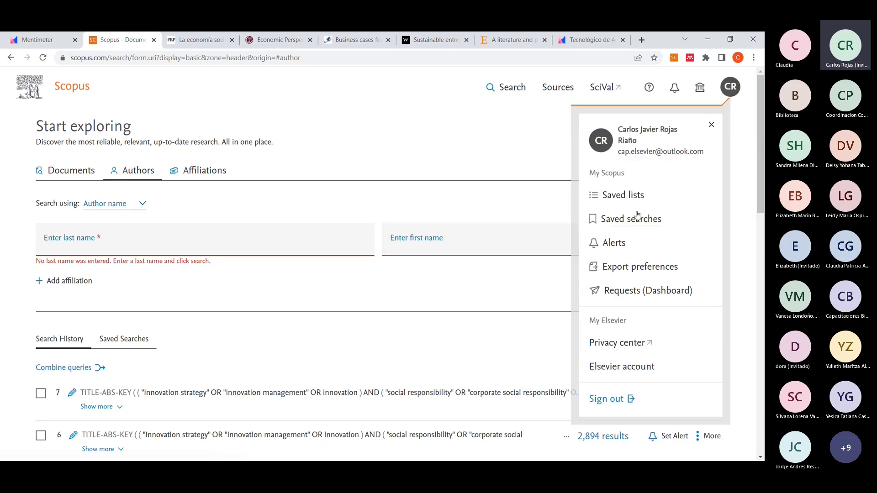
{"action": "left_click", "coordinate": [161, 247]}
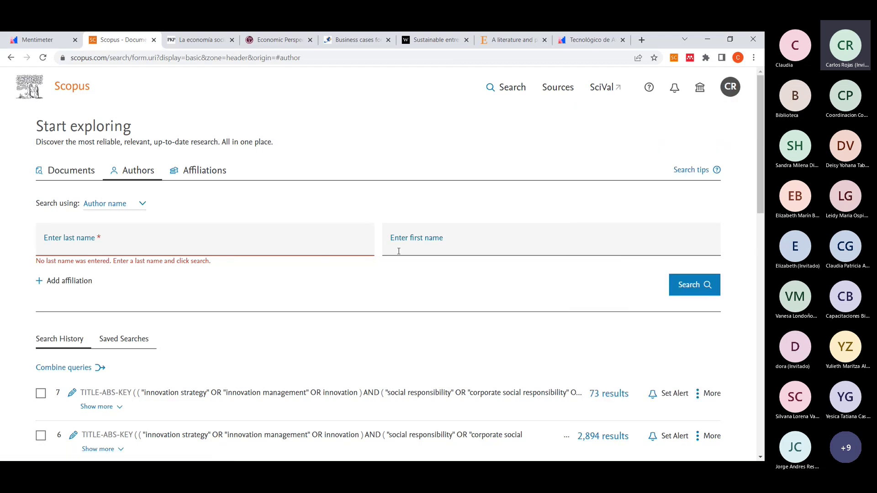
Switch to the presentation and reveal the tip "Tener clara la funcionalidad de los operadores boléanos" with its AND, OR and AND NOT diagrams.
{"action": "key", "text": "alt+Tab"}
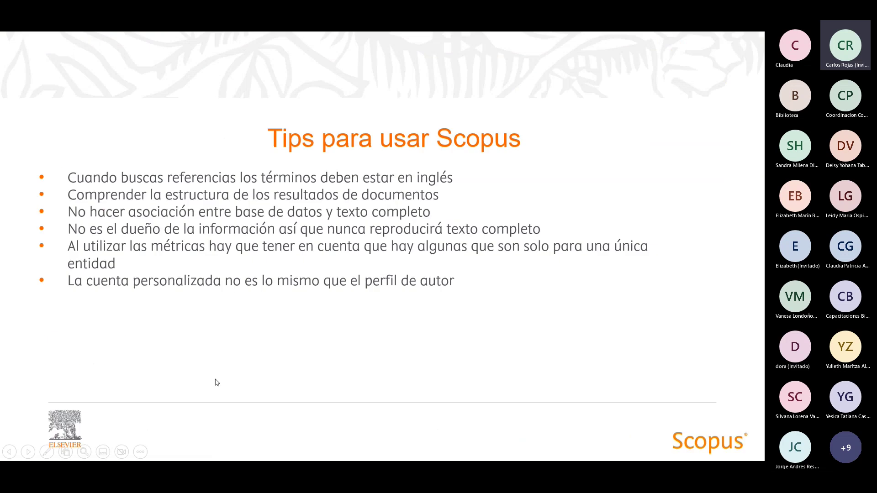
{"action": "left_click", "coordinate": [218, 329]}
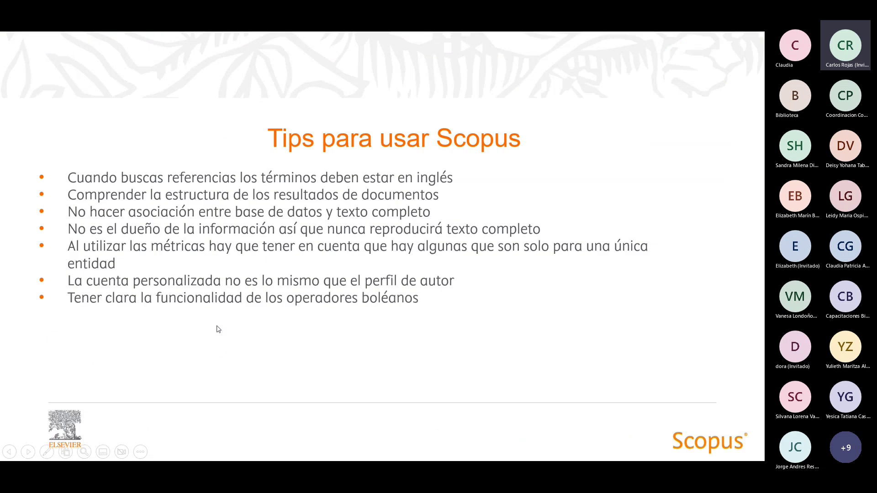
{"action": "left_click", "coordinate": [218, 329]}
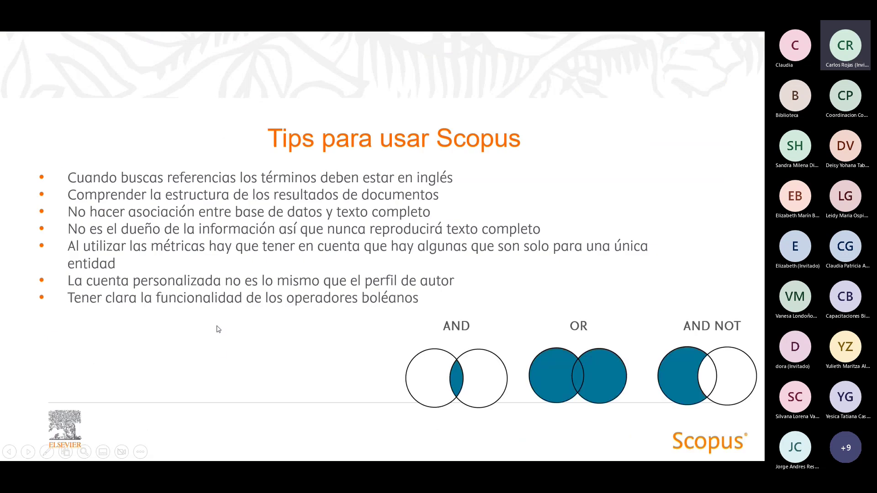